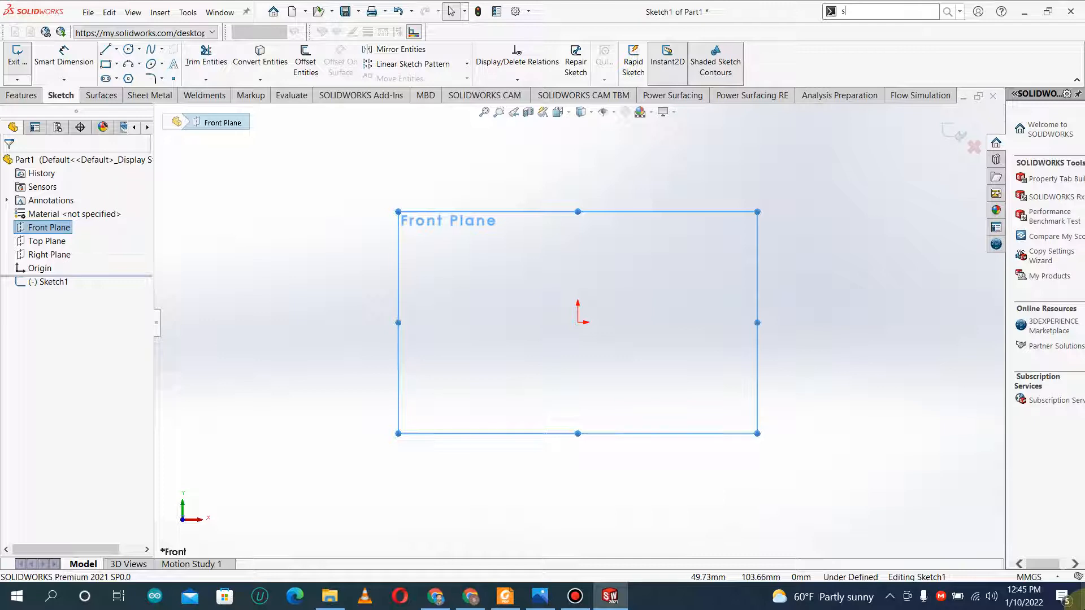
- Insert Screenshot (225).png from the Screenshots folder in Pictures as a sketch picture in the front-plane sketch
type("ketch")
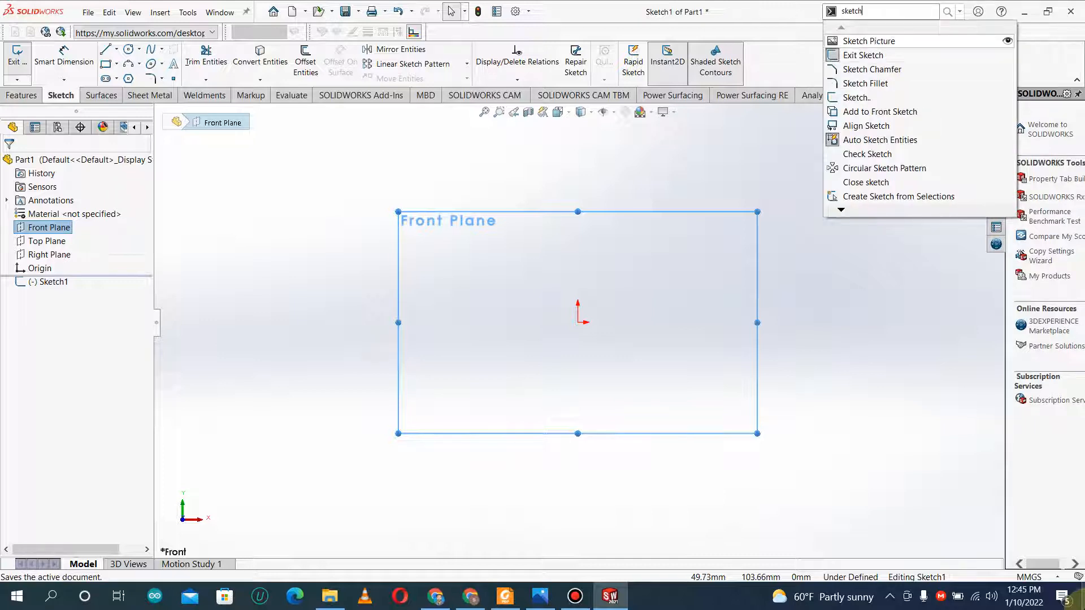
left_click(868, 43)
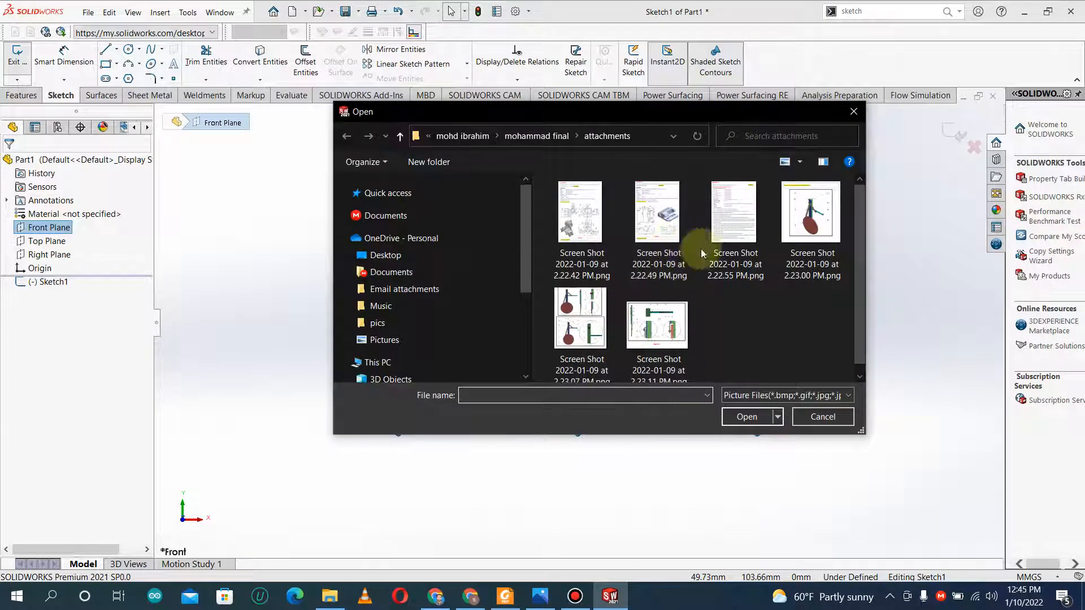
scroll(702, 253, "down", 1)
scroll(407, 356, "down", 2)
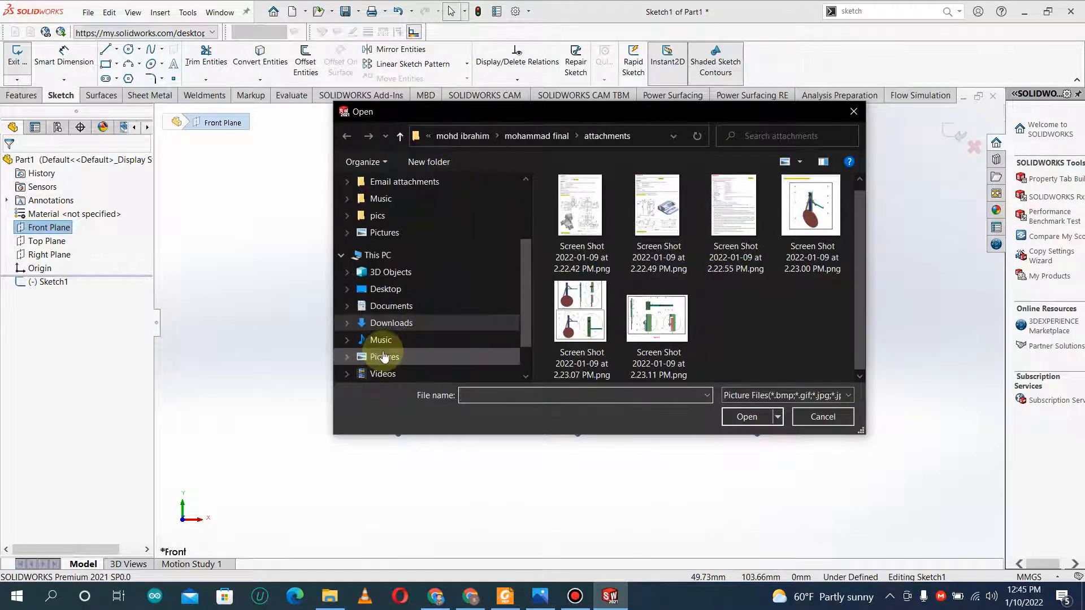
left_click(383, 356)
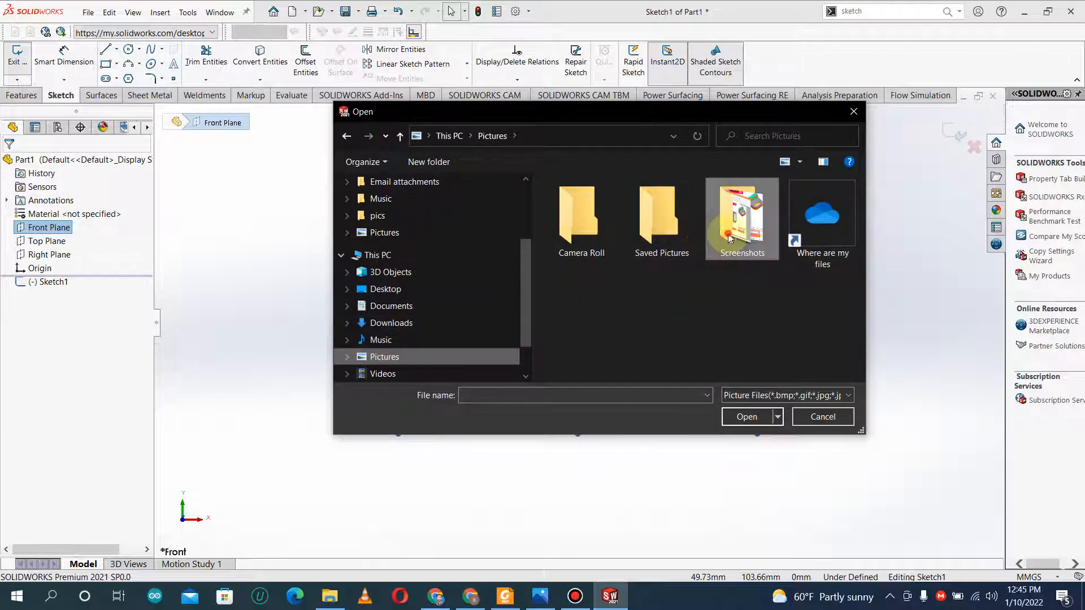
double_click(730, 238)
scroll(694, 282, "down", 5)
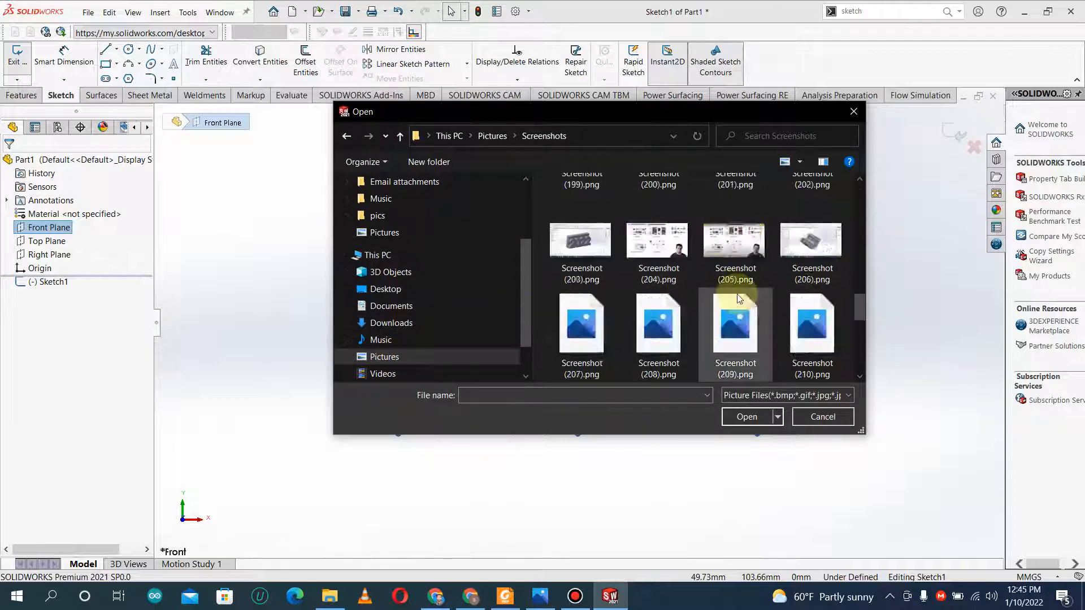
scroll(738, 298, "down", 3)
left_click(735, 323)
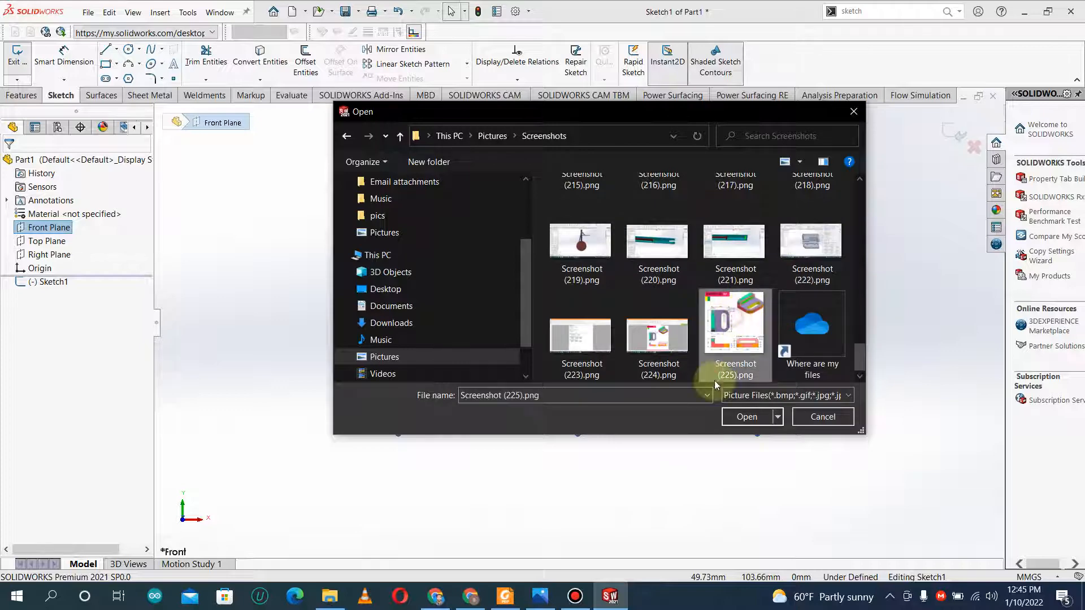
left_click(746, 418)
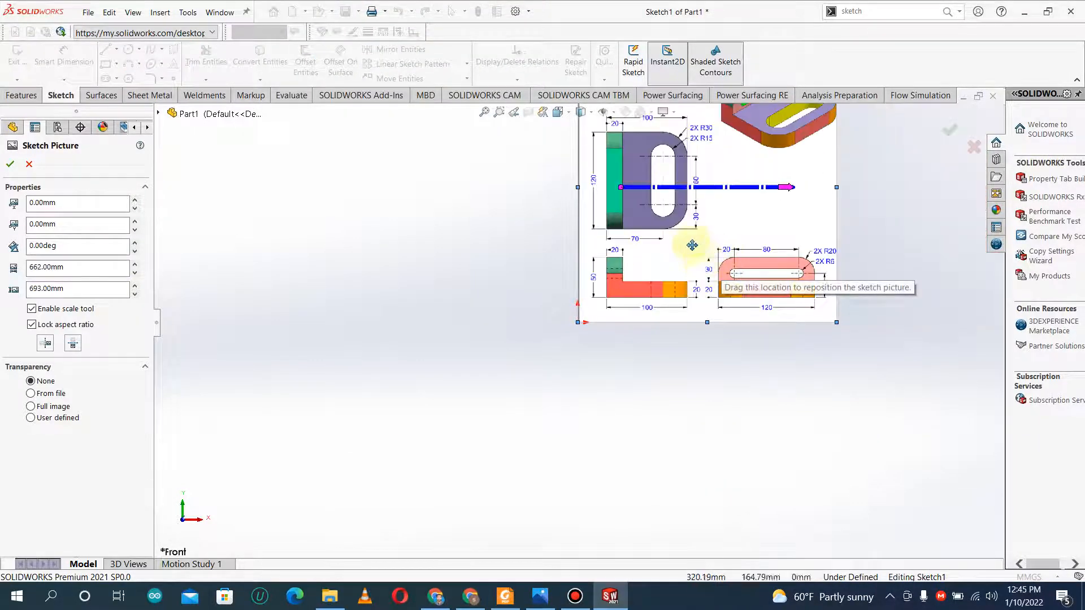
- Move the sketch picture clear of the origin to about X -805 mm, Y 77 mm, accept it and exit the sketch
mouse_move(690, 243)
left_mouse_down()
mouse_move(368, 198)
mouse_move(342, 212)
mouse_move(422, 224)
left_mouse_up()
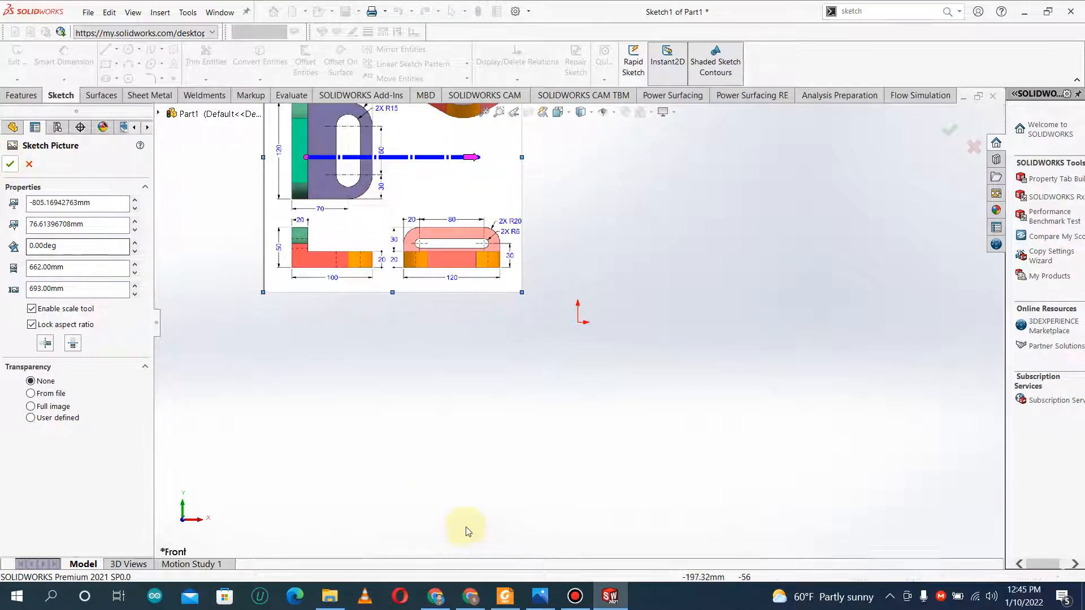
left_click(8, 167)
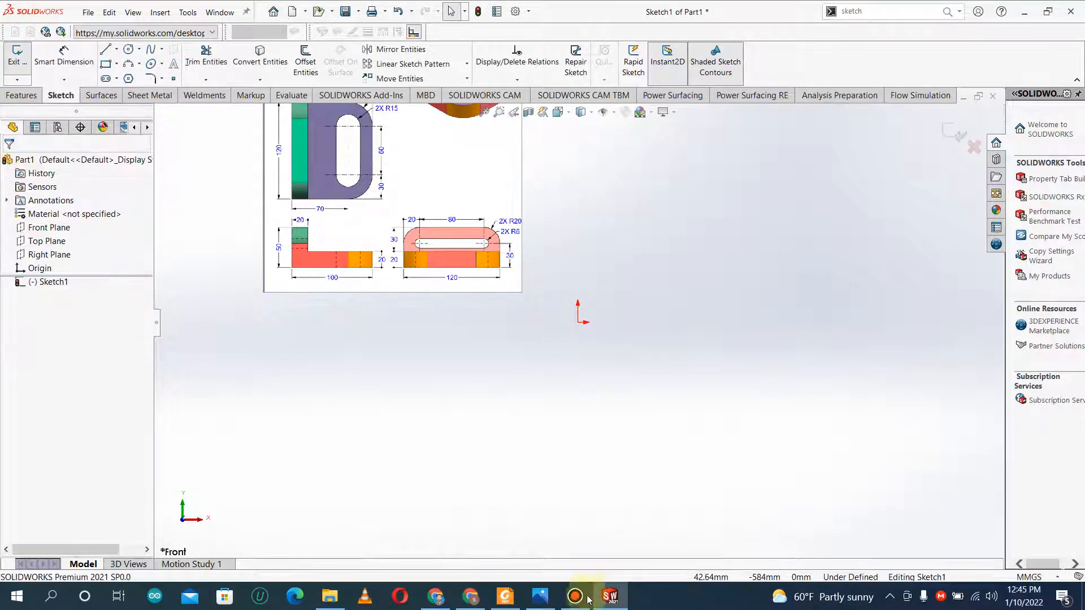
left_click(540, 596)
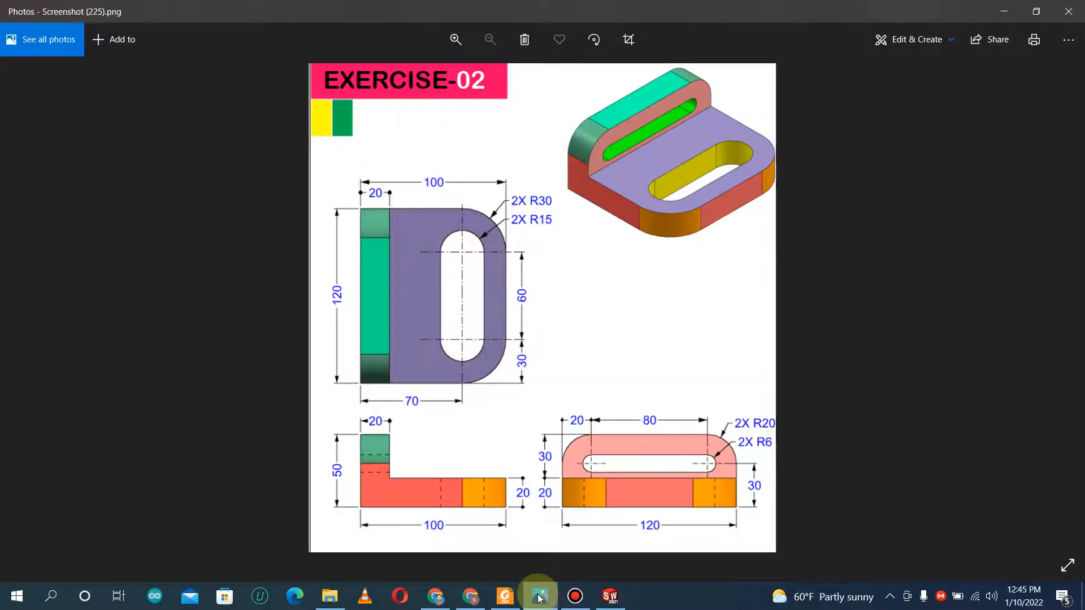
left_click(540, 596)
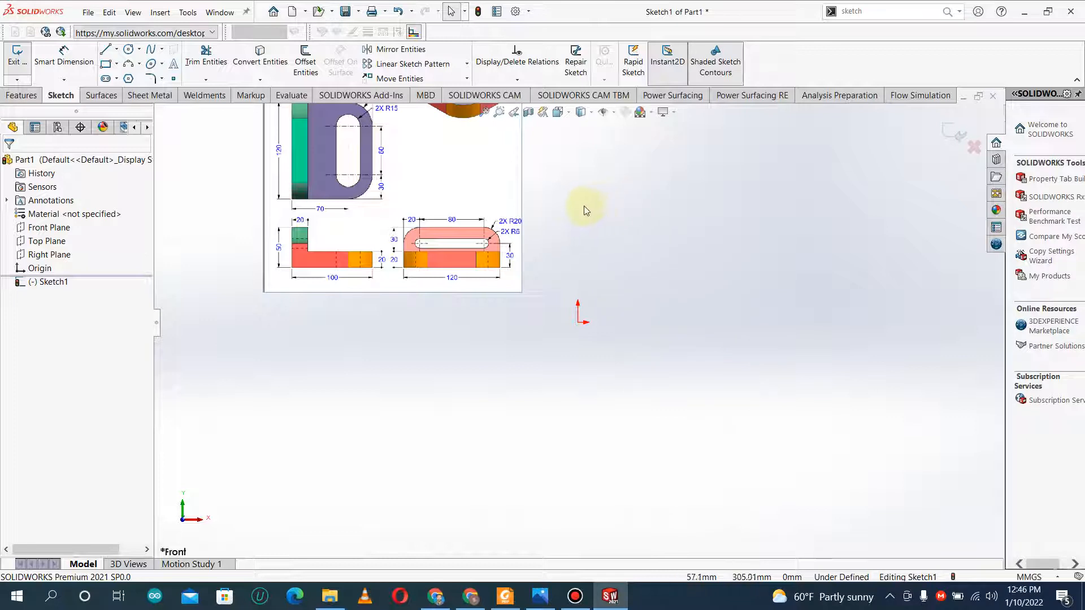
scroll(469, 239, "up", 5)
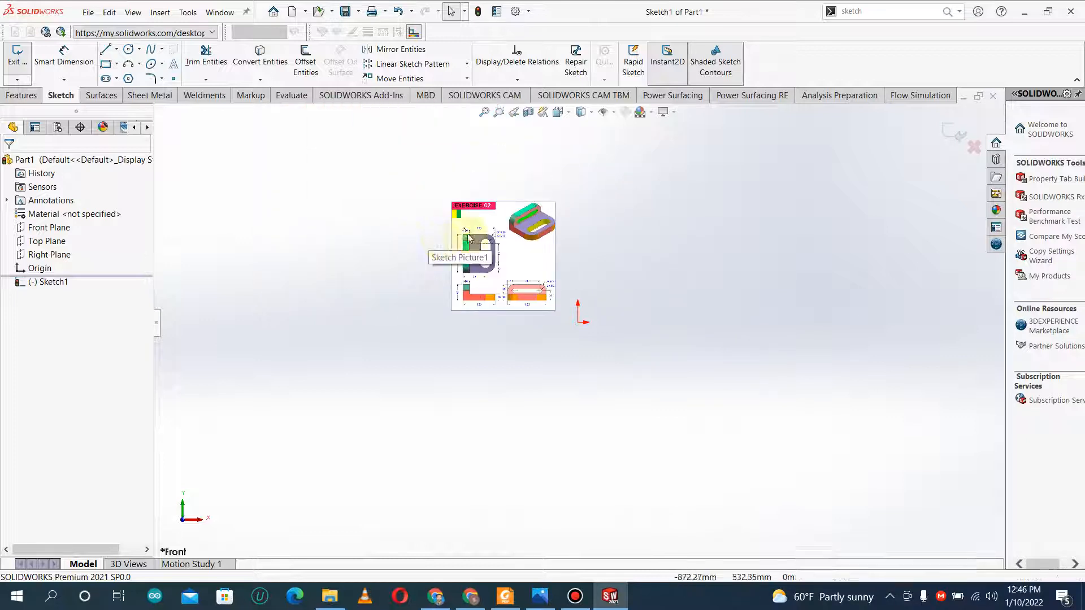
scroll(469, 239, "down", 3)
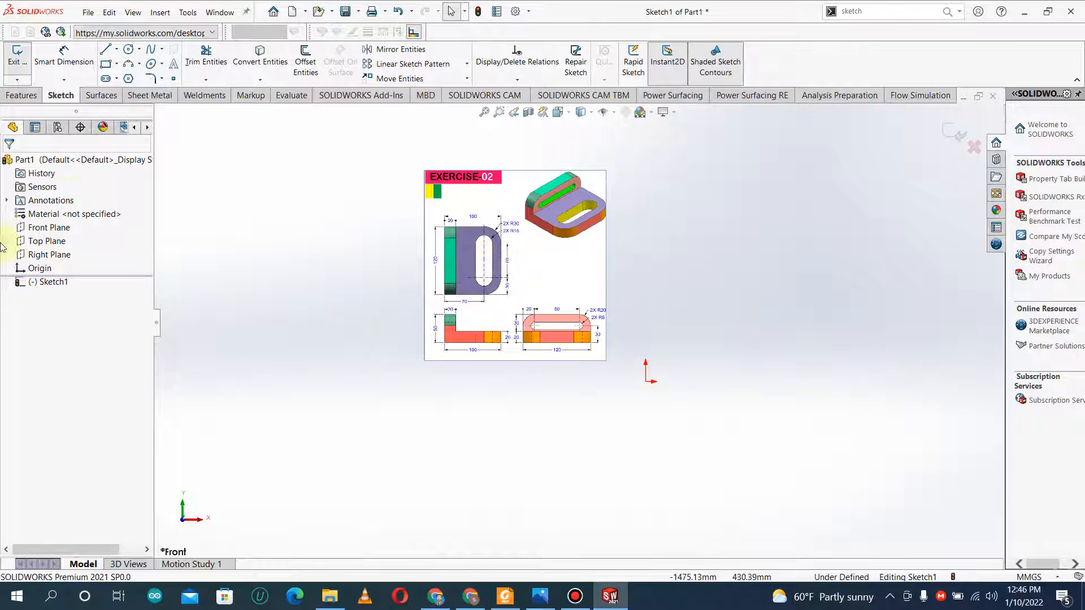
left_click(957, 130)
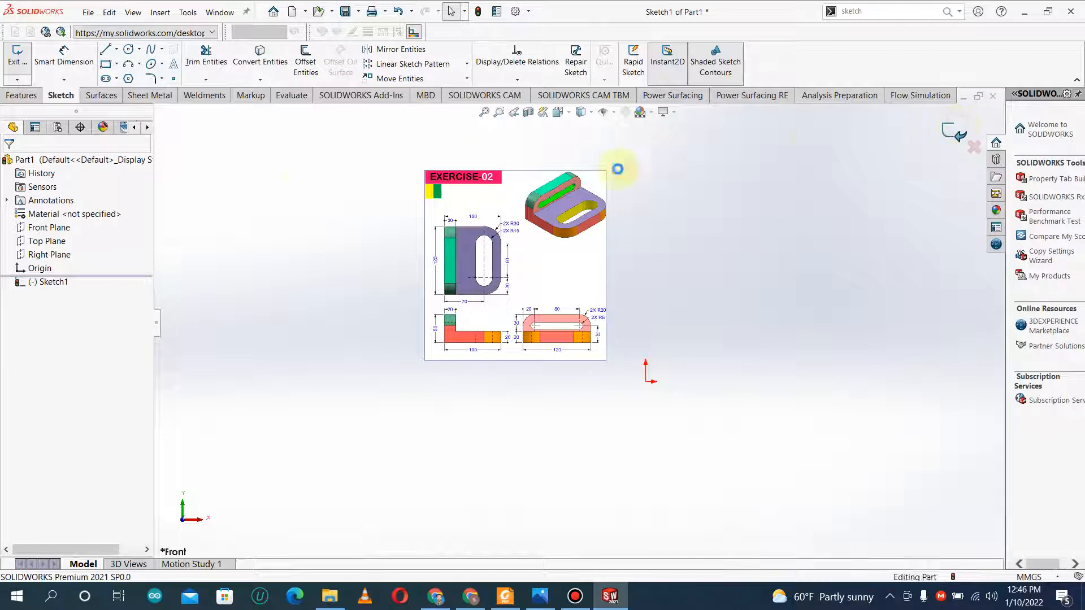
- Start a new sketch on the Front Plane and draw a vertical line about 220 mm long upward from the origin
left_click(34, 228)
left_click(36, 210)
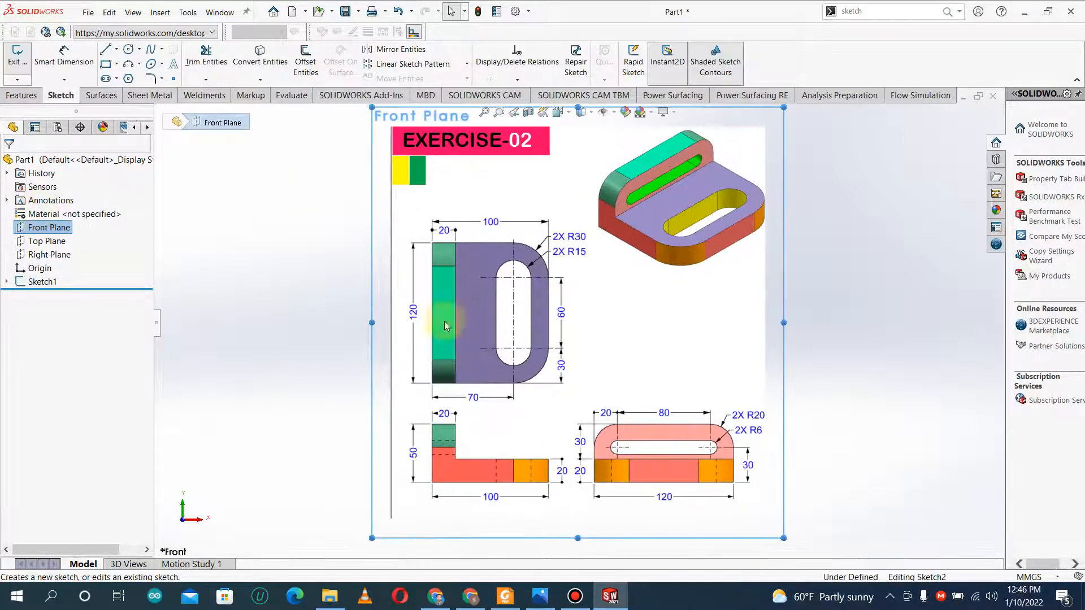
scroll(558, 390, "up", 5)
scroll(451, 367, "down", 2)
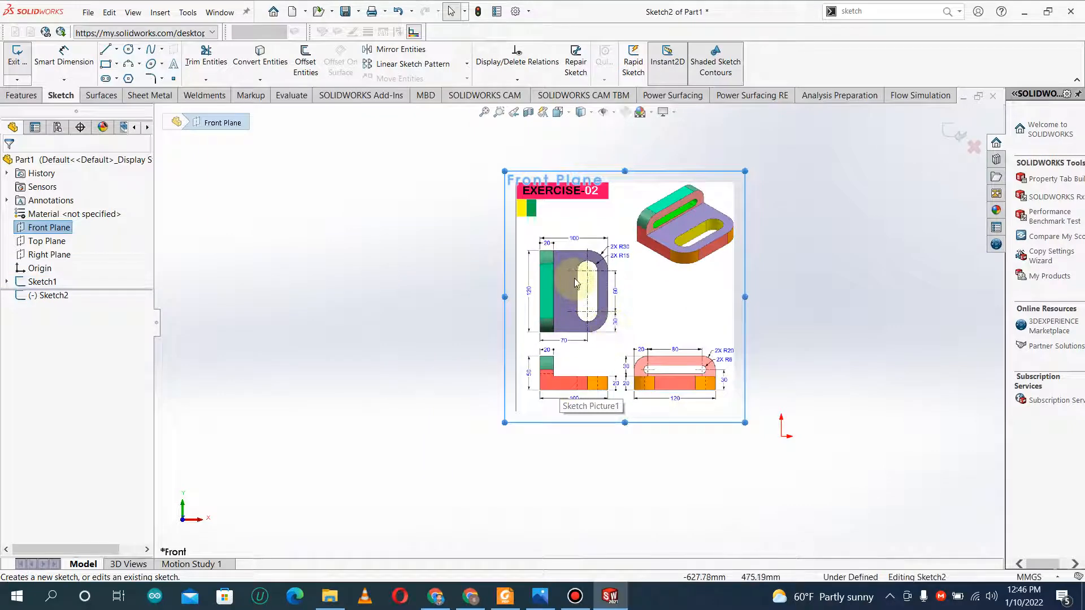
scroll(565, 308, "up", 1)
scroll(566, 308, "down", 5)
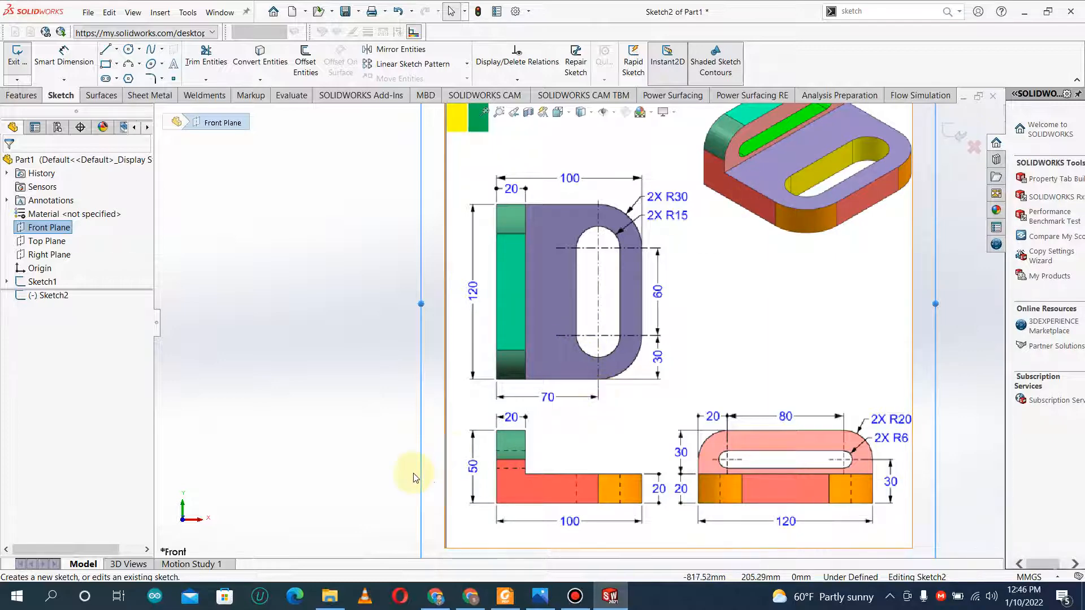
key("z")
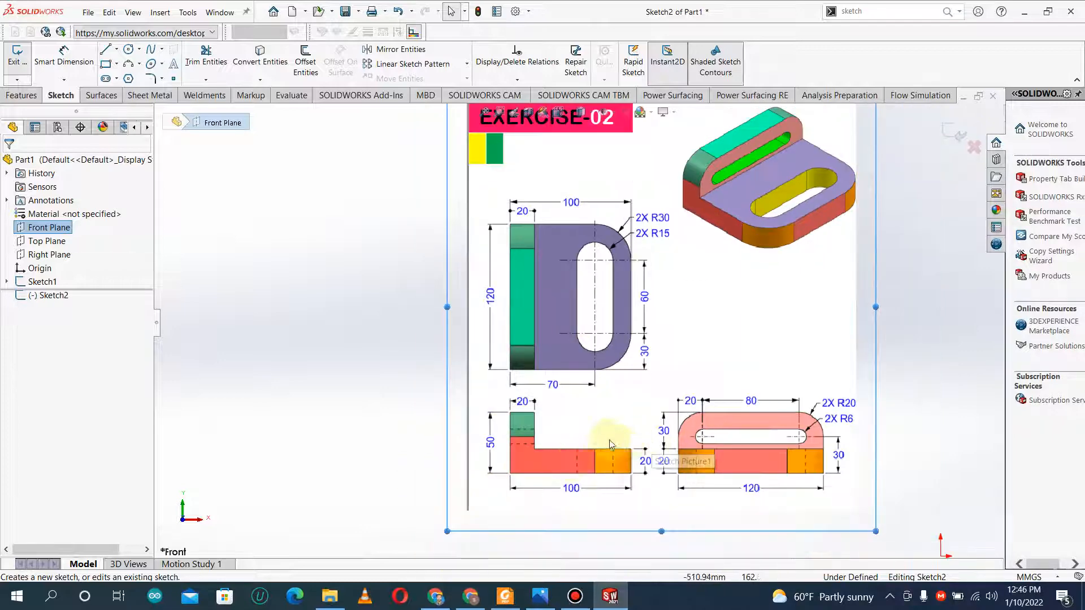
key("z")
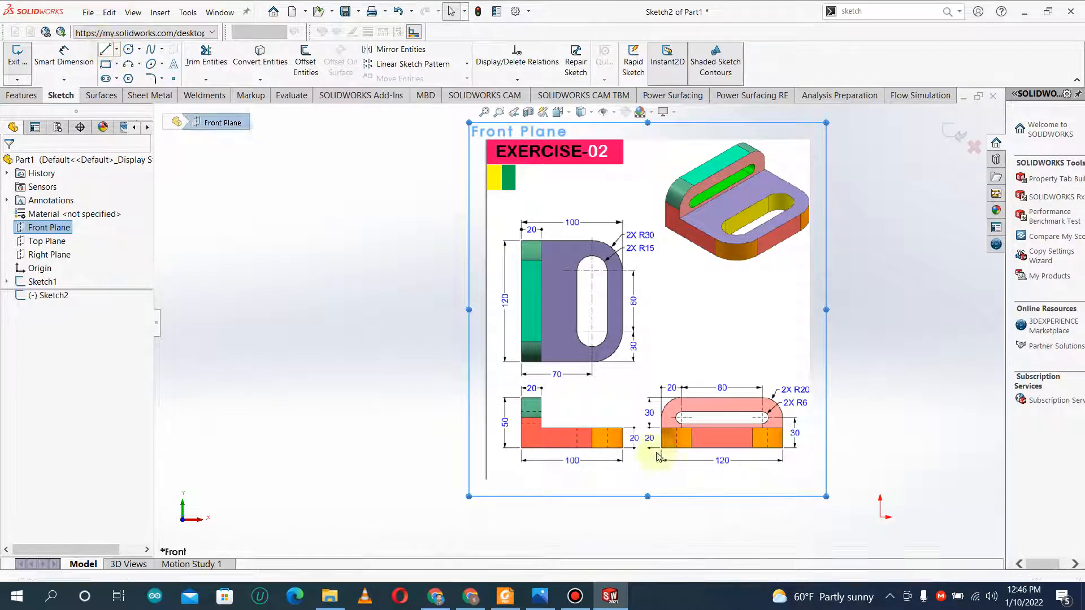
left_click(104, 53)
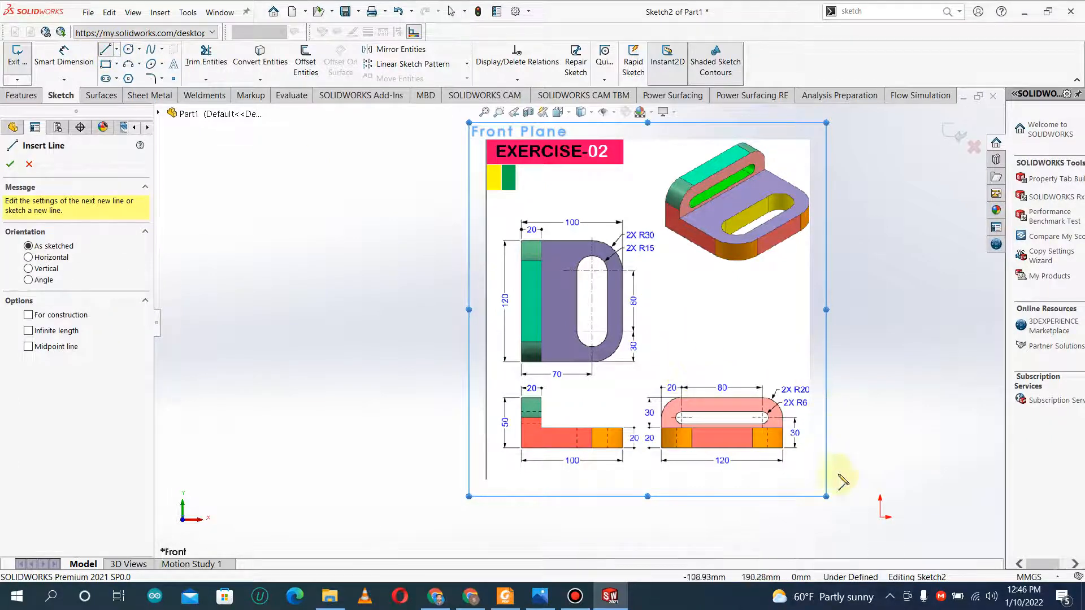
left_click(880, 518)
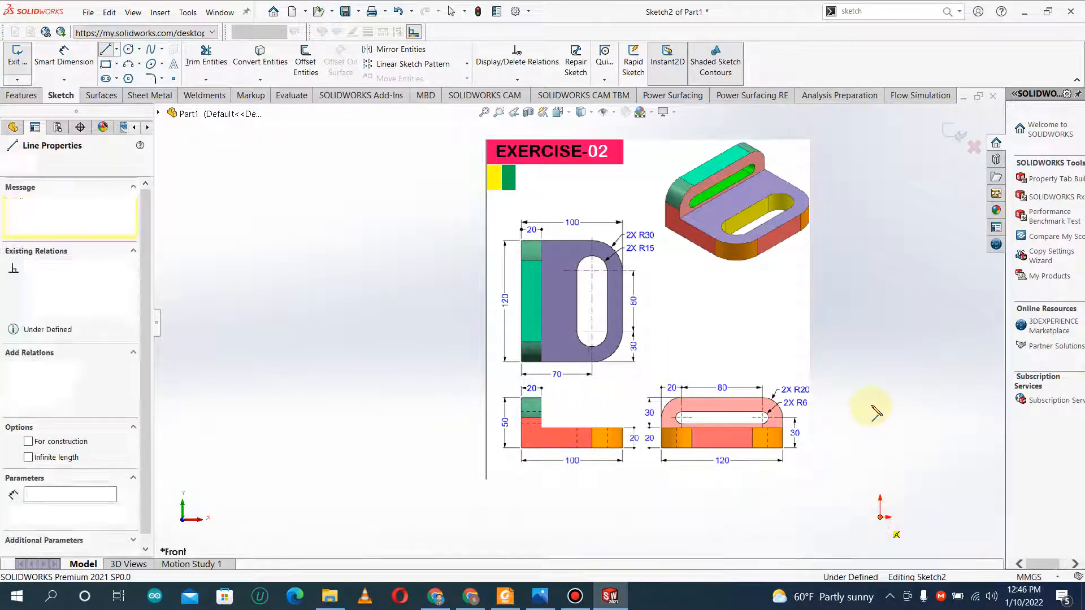
left_click(880, 409)
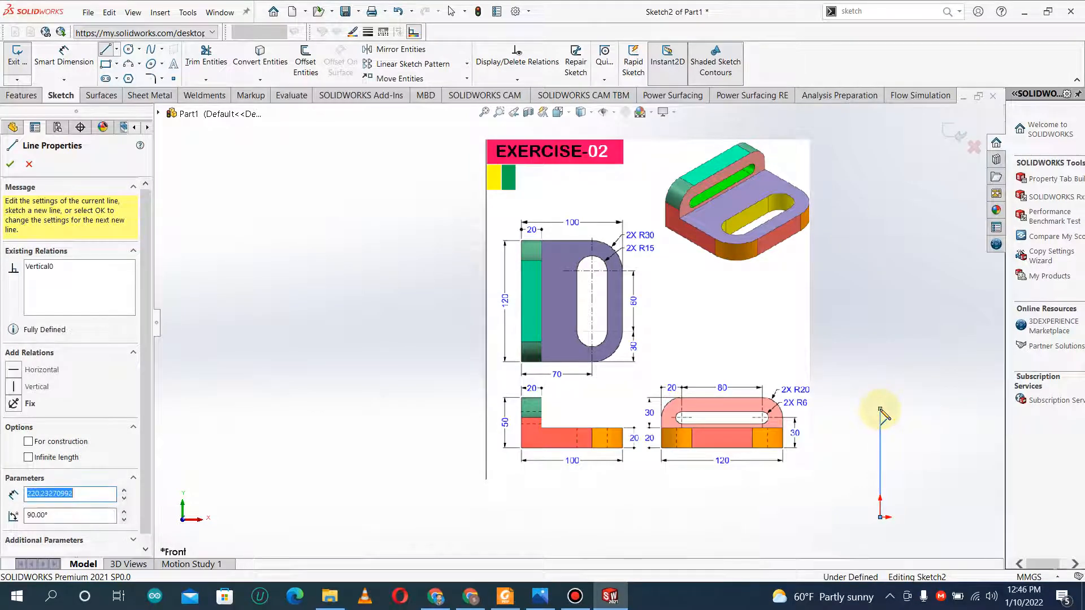
key("Escape")
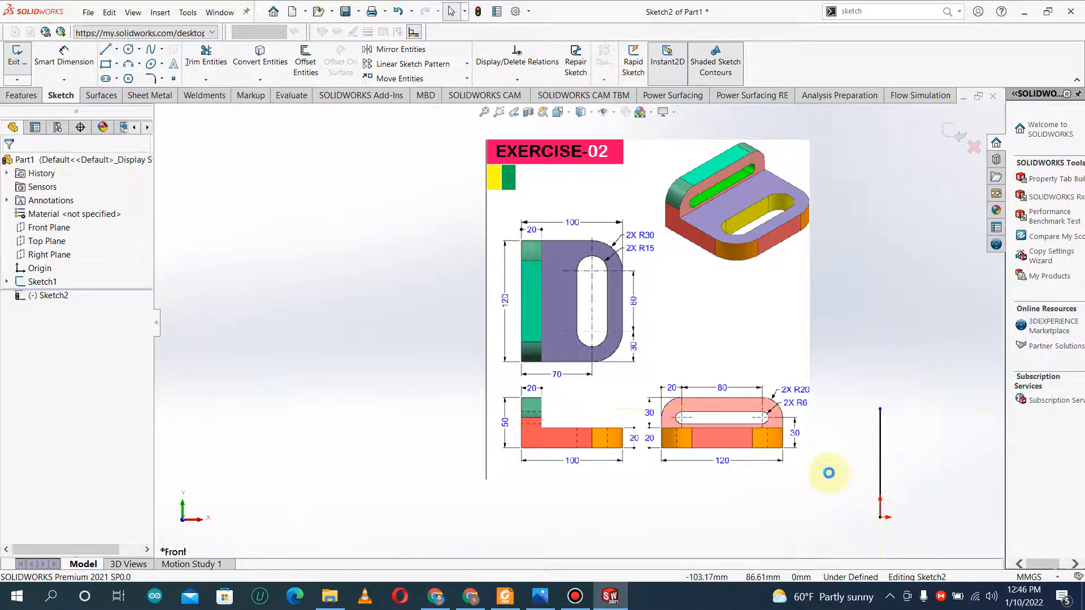
- Draw a horizontal line about 352 mm long from the origin, extending away from the sketch picture
key("l")
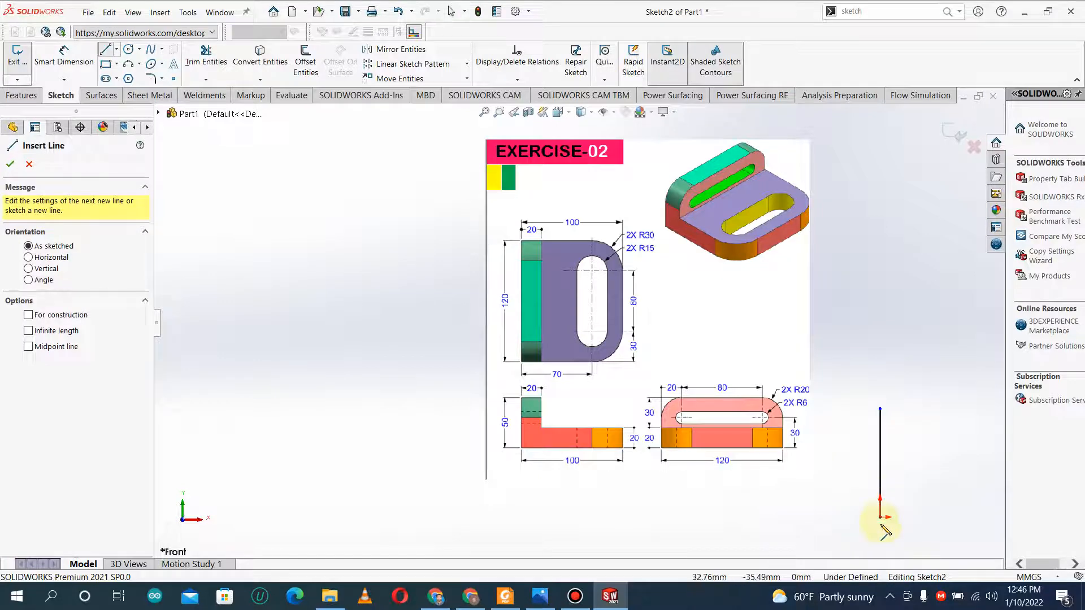
left_click(881, 521)
key("z")
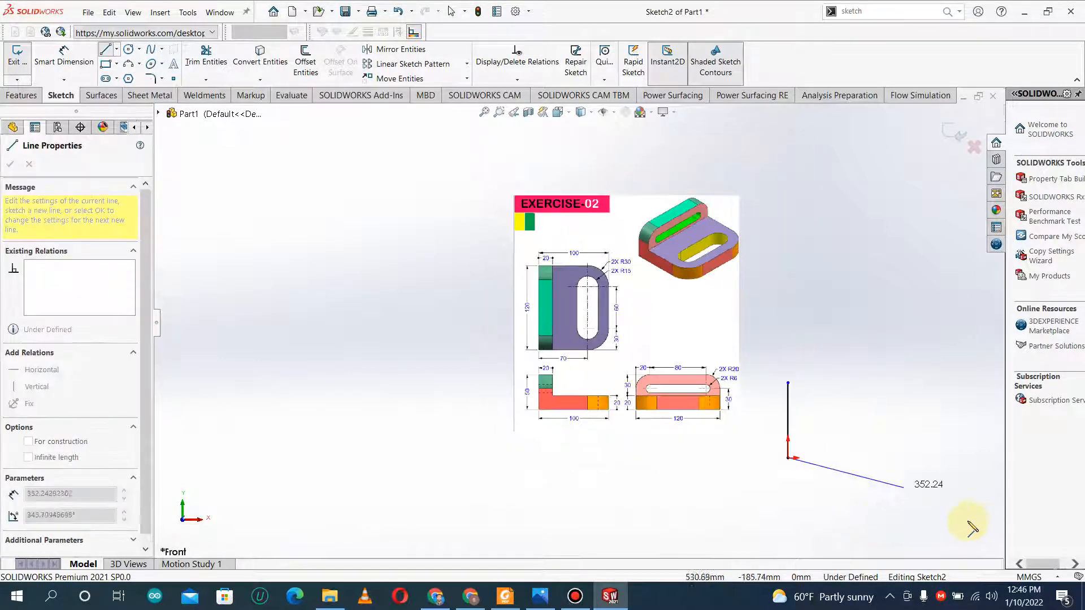
double_click(907, 457)
key("Escape")
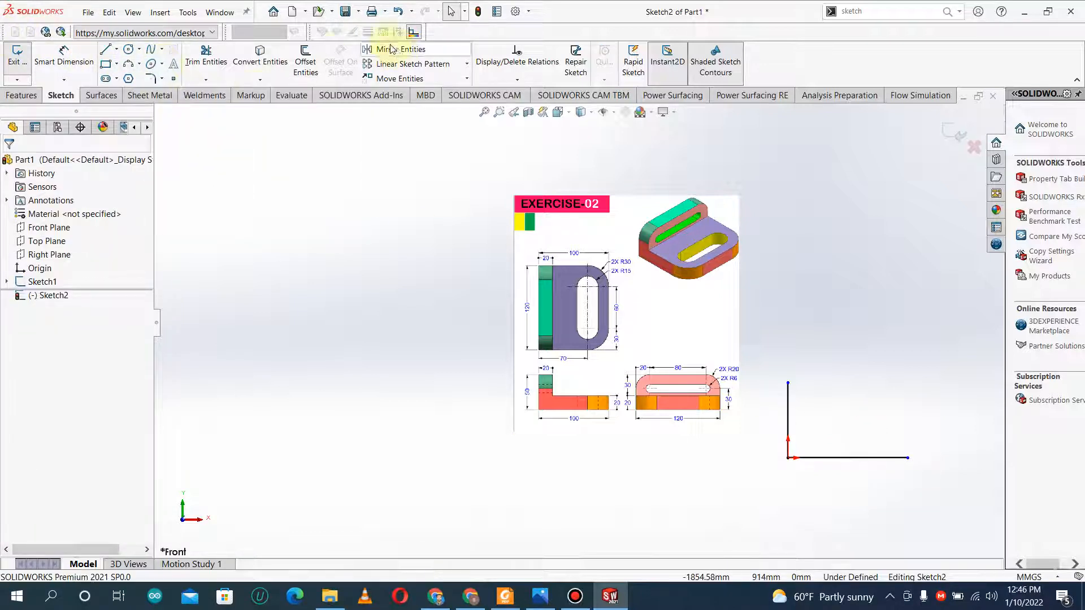
left_click(306, 61)
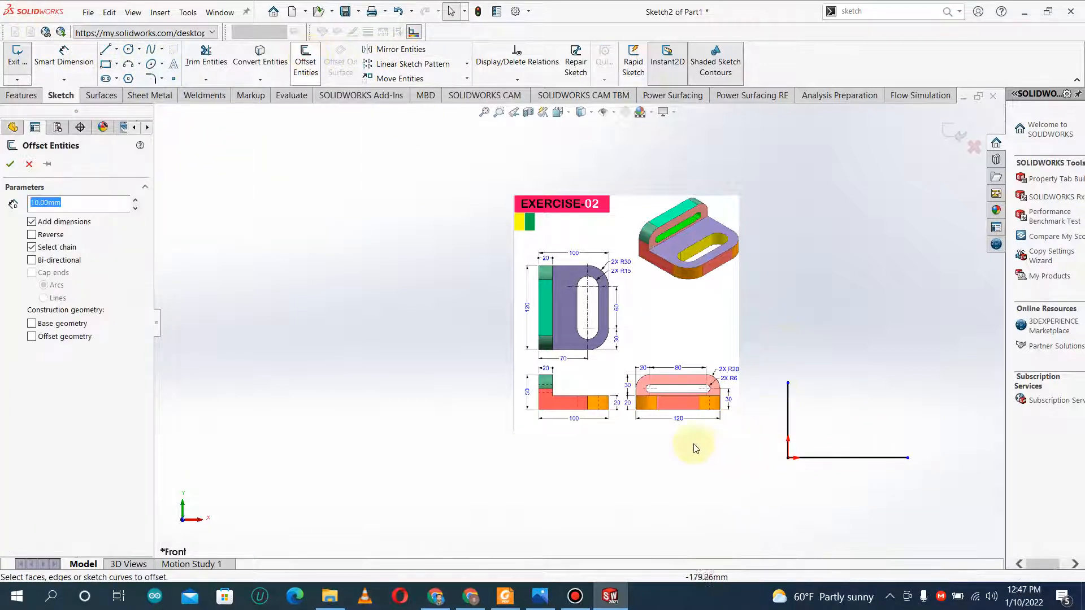
scroll(560, 376, "down", 5)
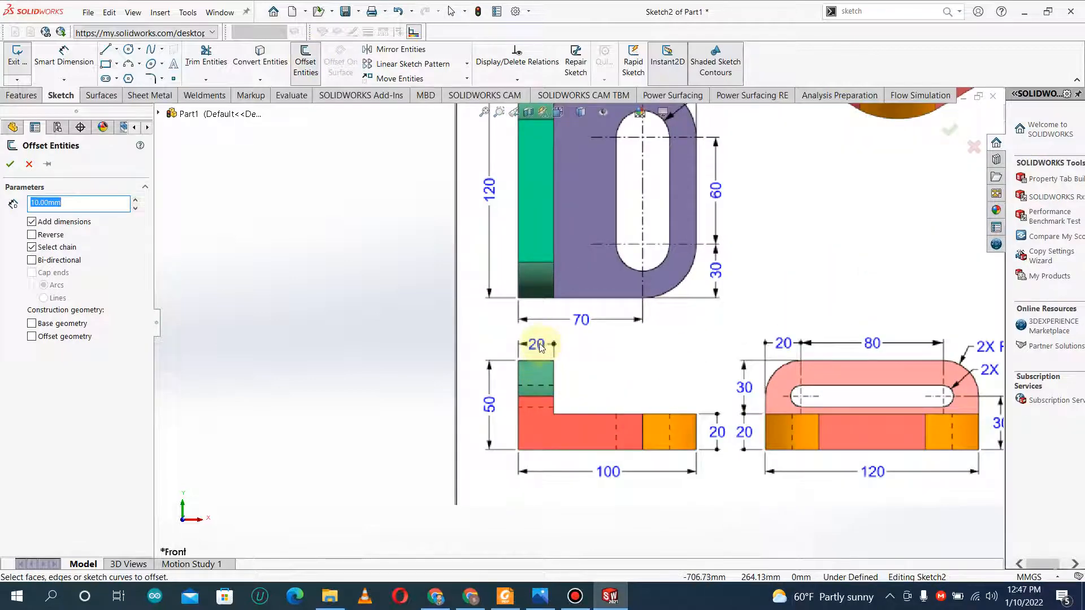
scroll(757, 384, "up", 5)
scroll(710, 352, "down", 3)
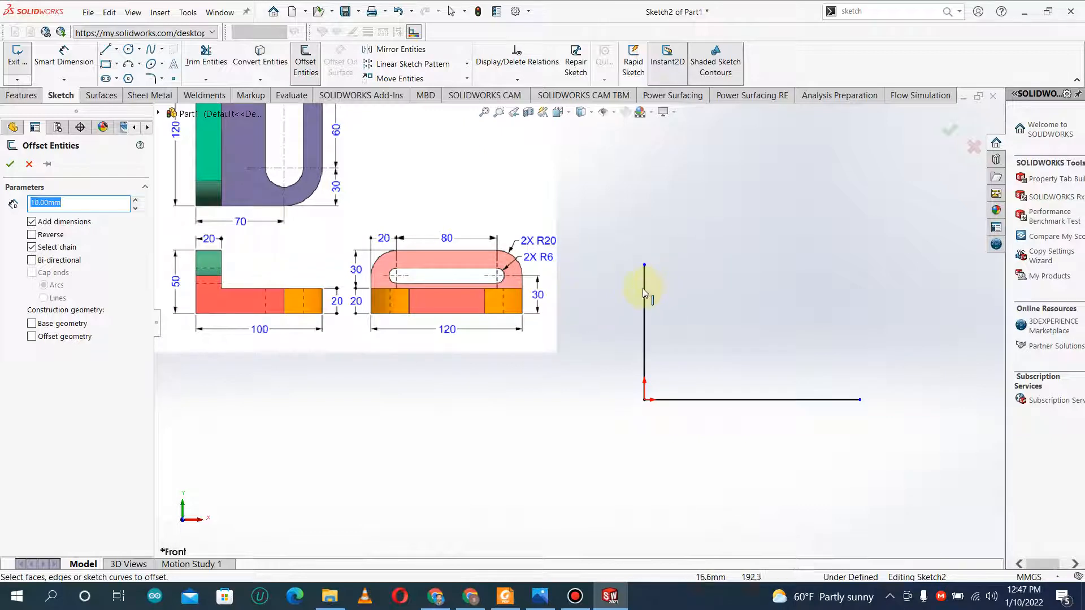
left_click(643, 290)
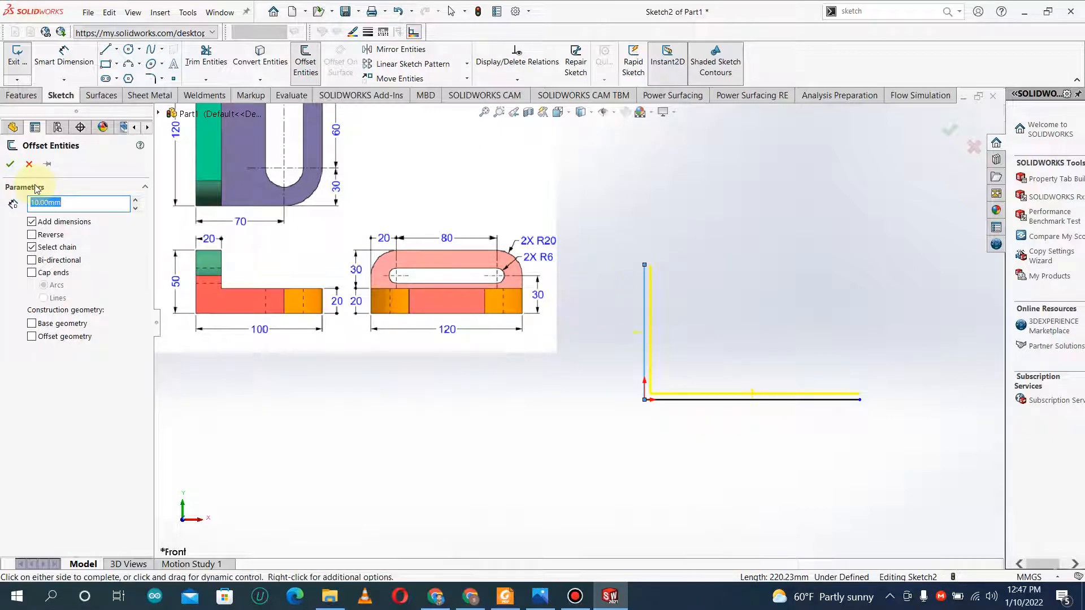
key("Down")
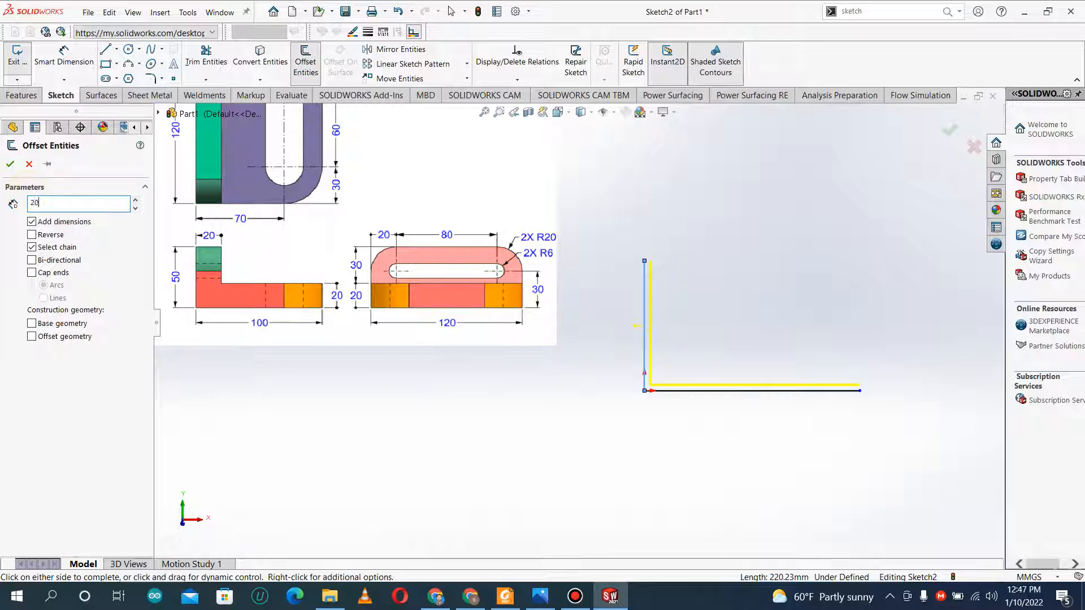
key("Return")
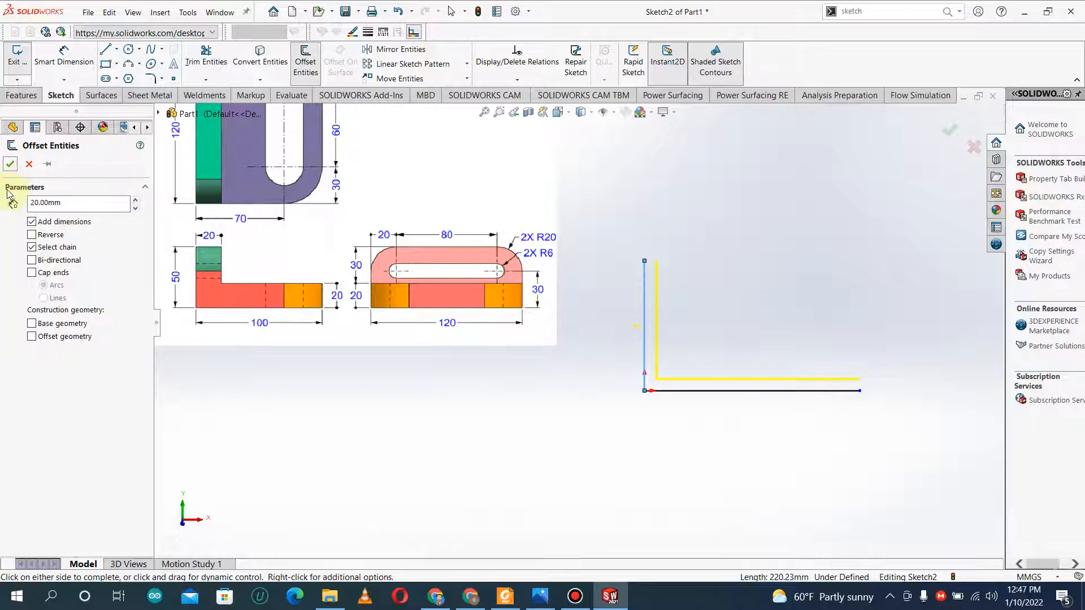
key("Escape")
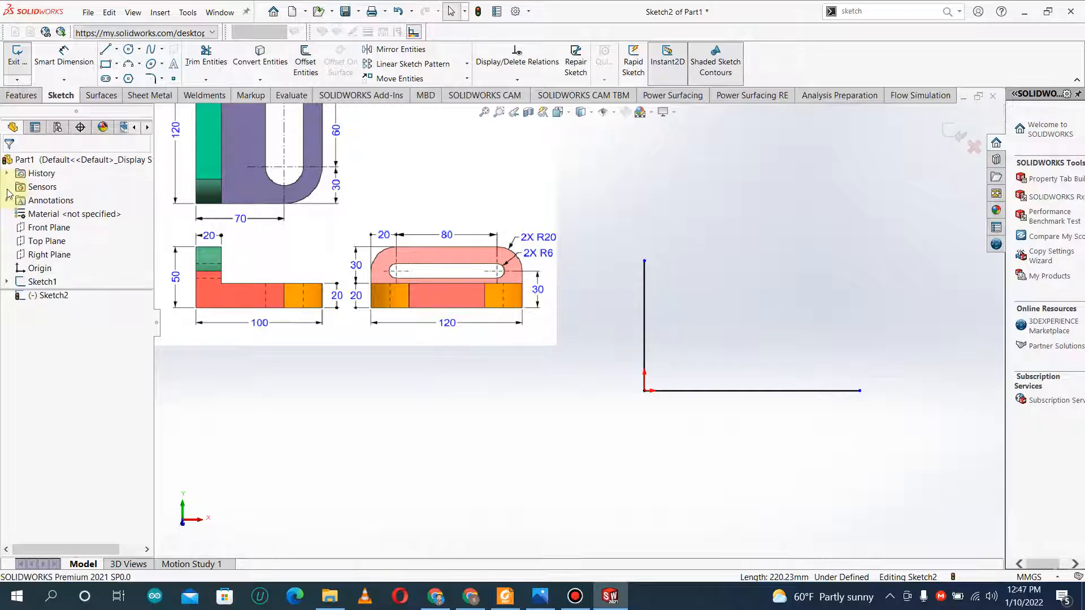
- Dimension the horizontal line running from the origin to 100 mm
left_click(54, 68)
left_click(769, 391)
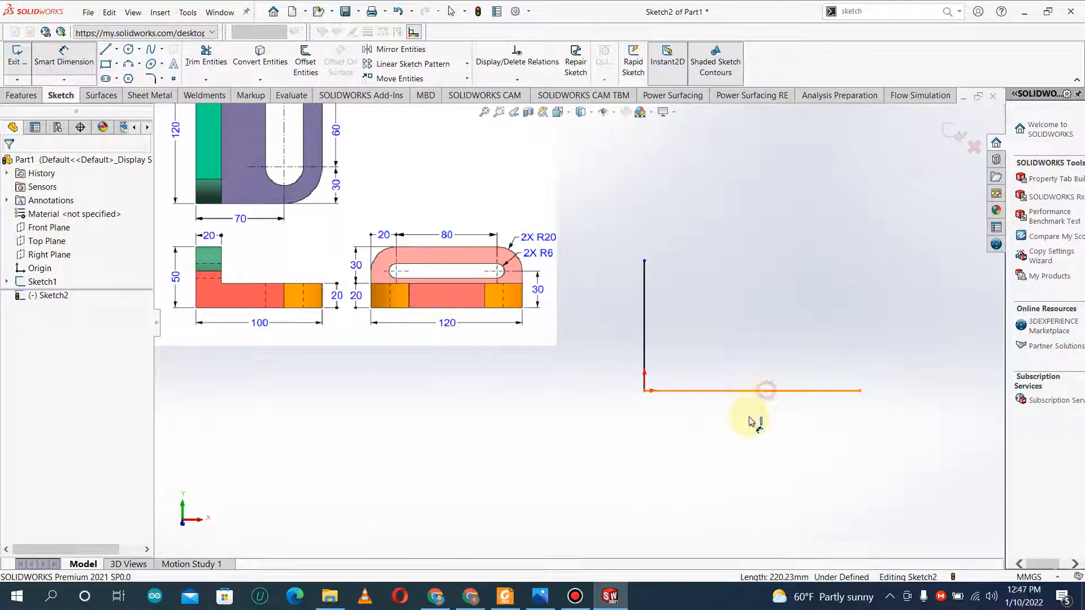
left_click(757, 429)
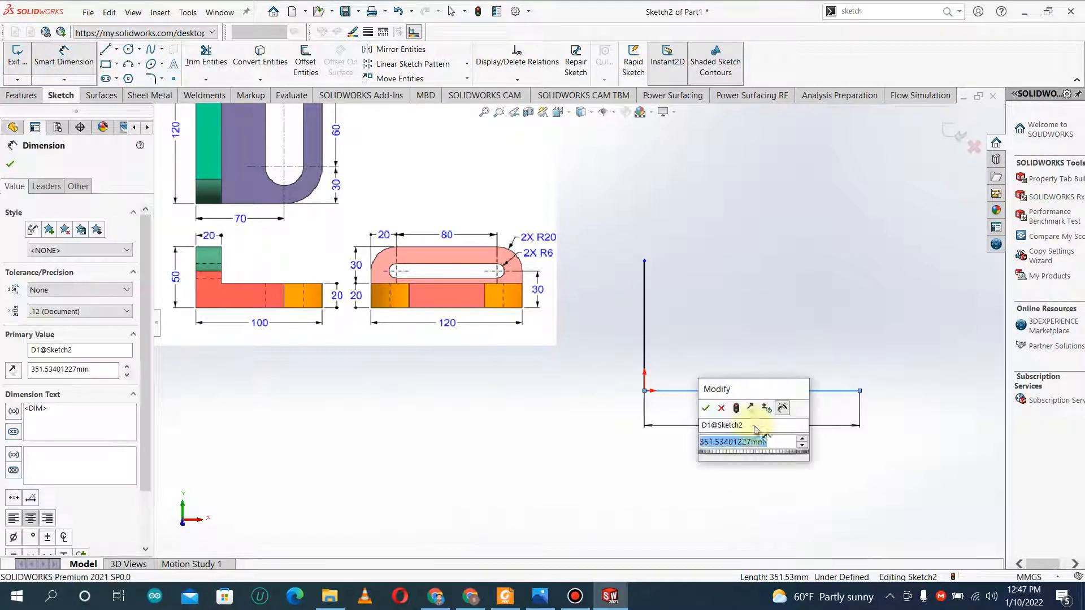
type("100")
key("Return")
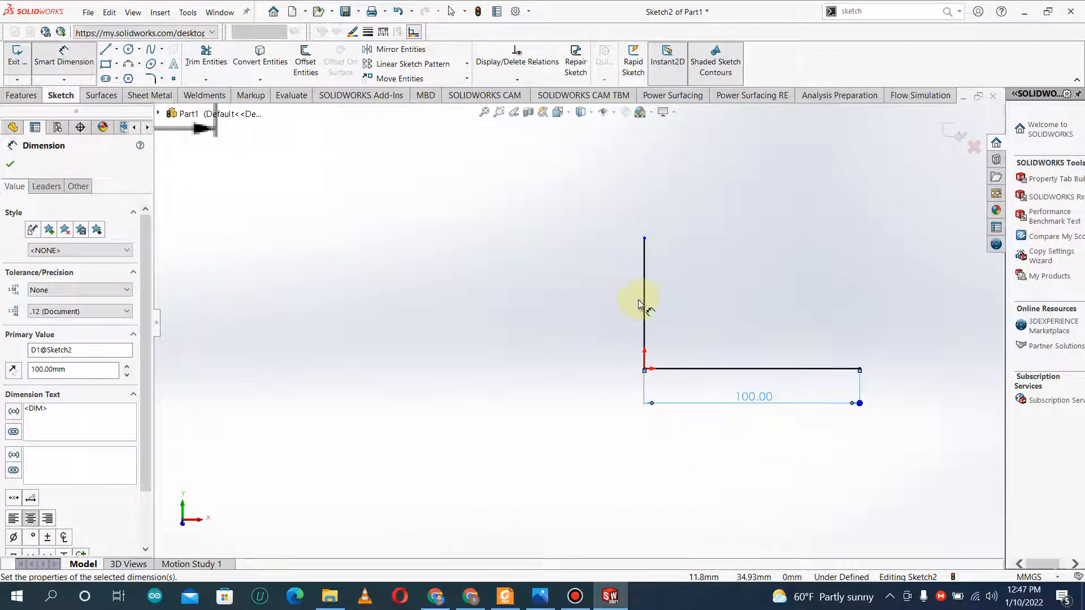
- Dimension the vertical line rising from the origin to 50 mm and finish dimensioning
left_click(644, 303)
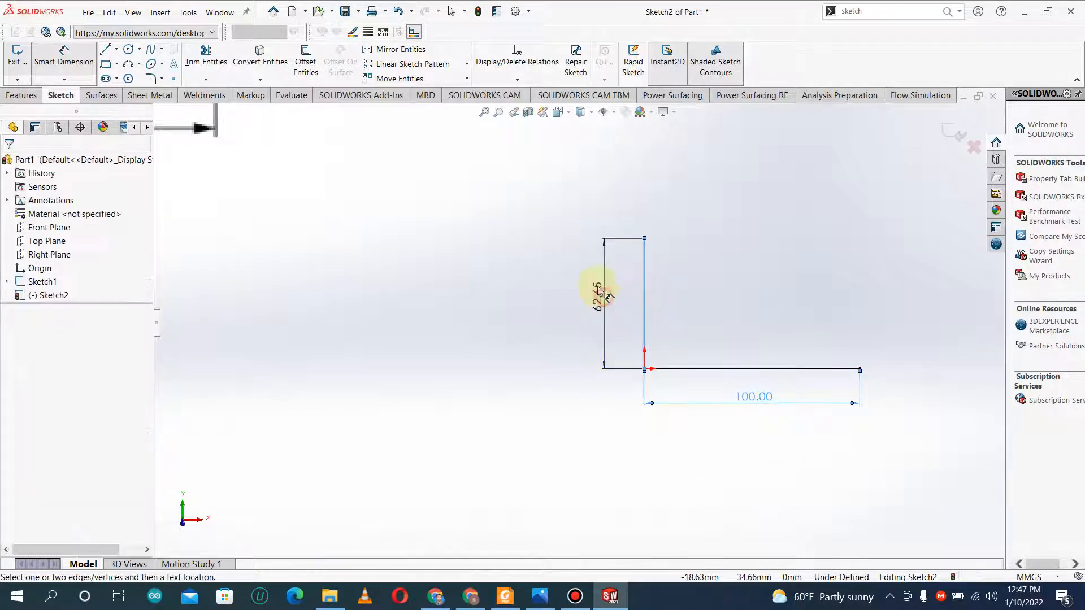
left_click(603, 289)
type("50")
key("Return")
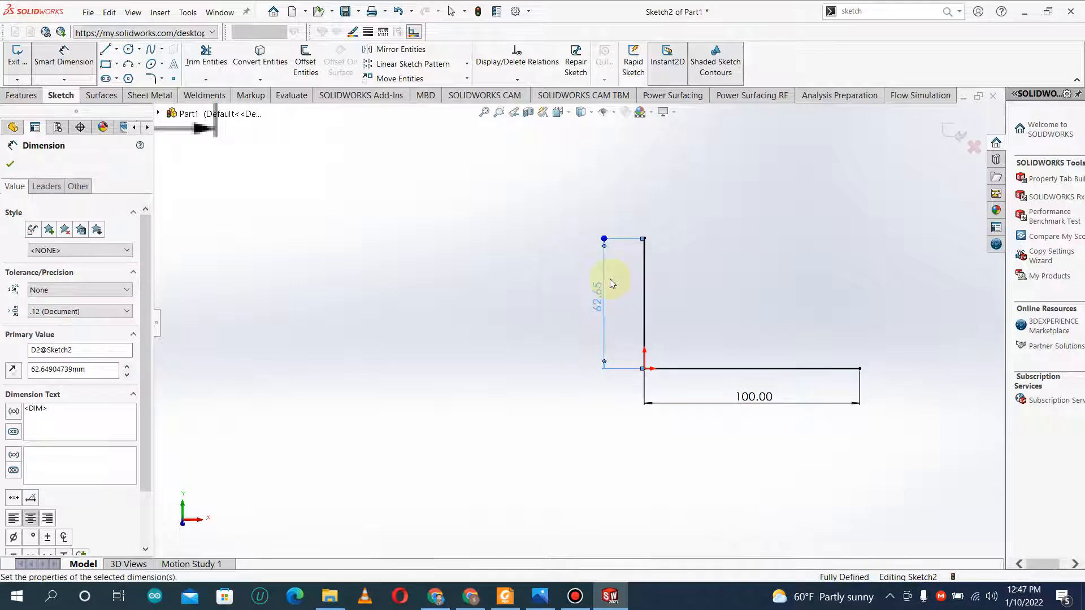
left_click(9, 168)
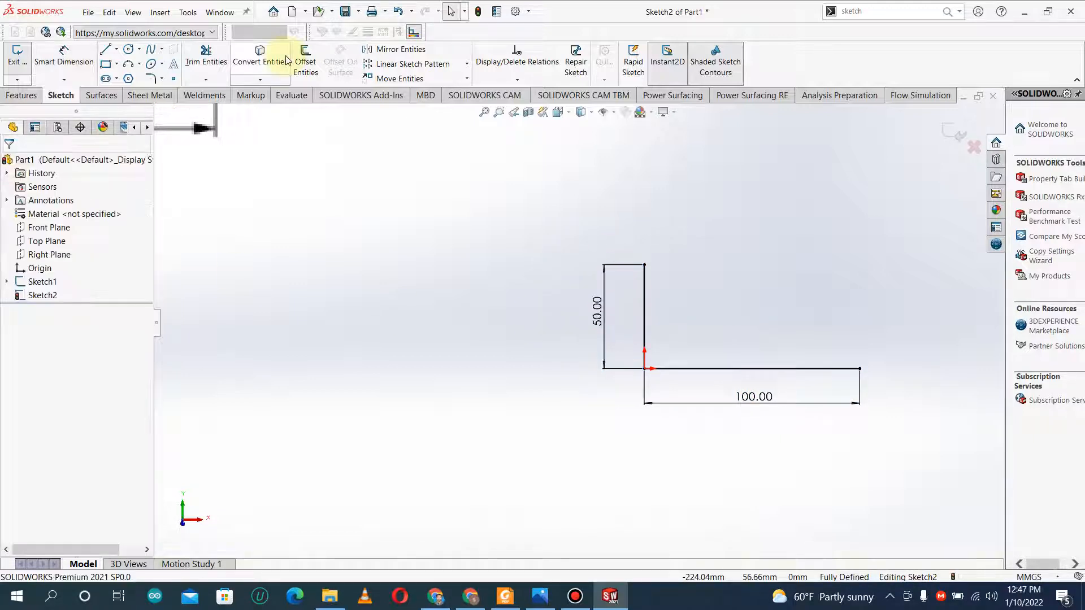
- Offset the chain of both lines 20 mm toward the inside of the L, with dimensions added
left_click(305, 62)
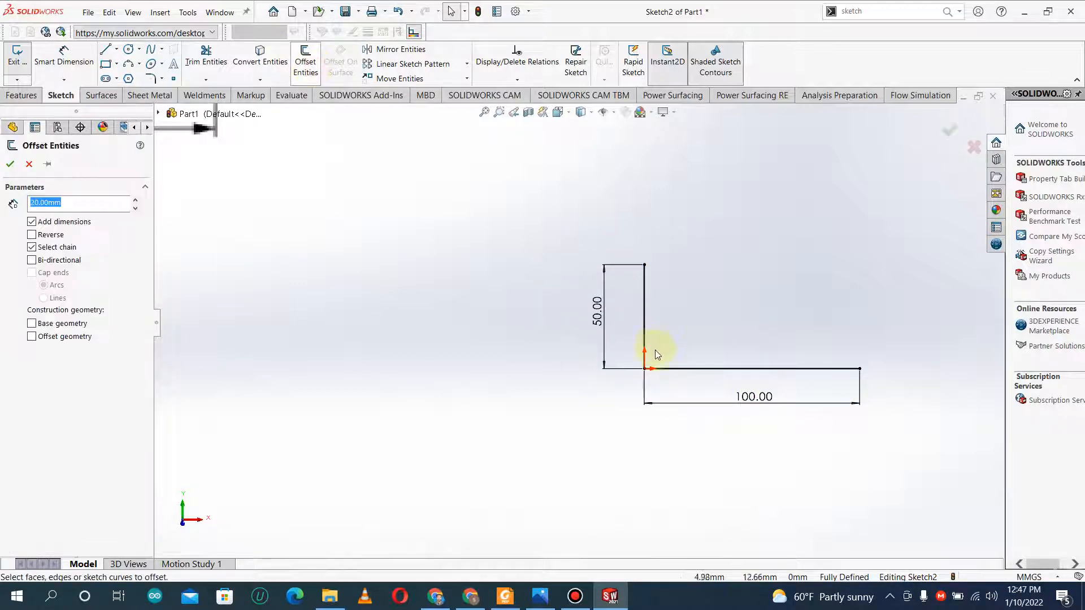
left_click(690, 368)
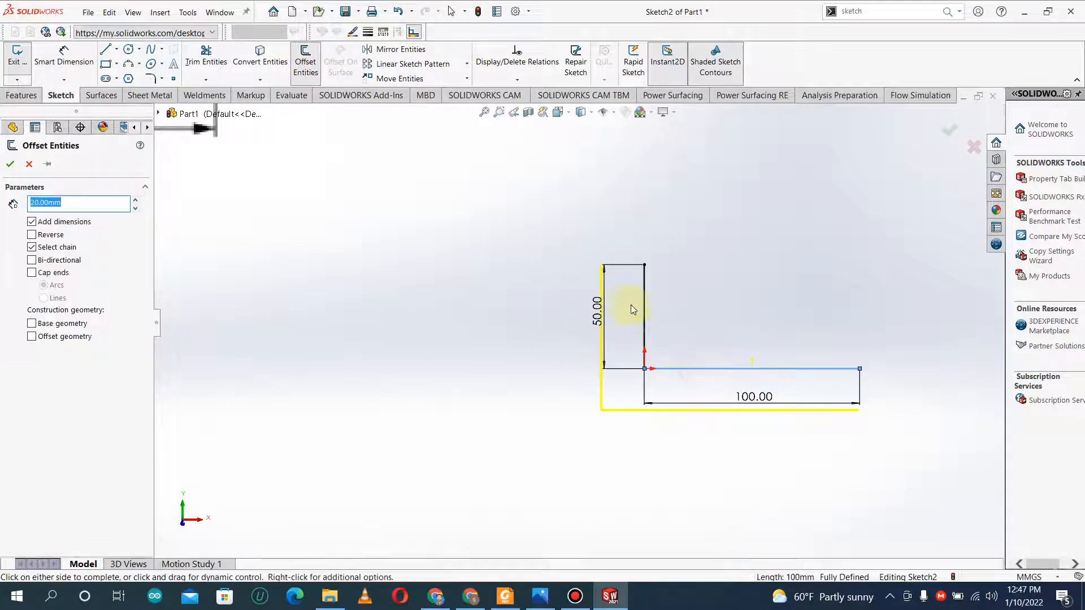
left_click(33, 235)
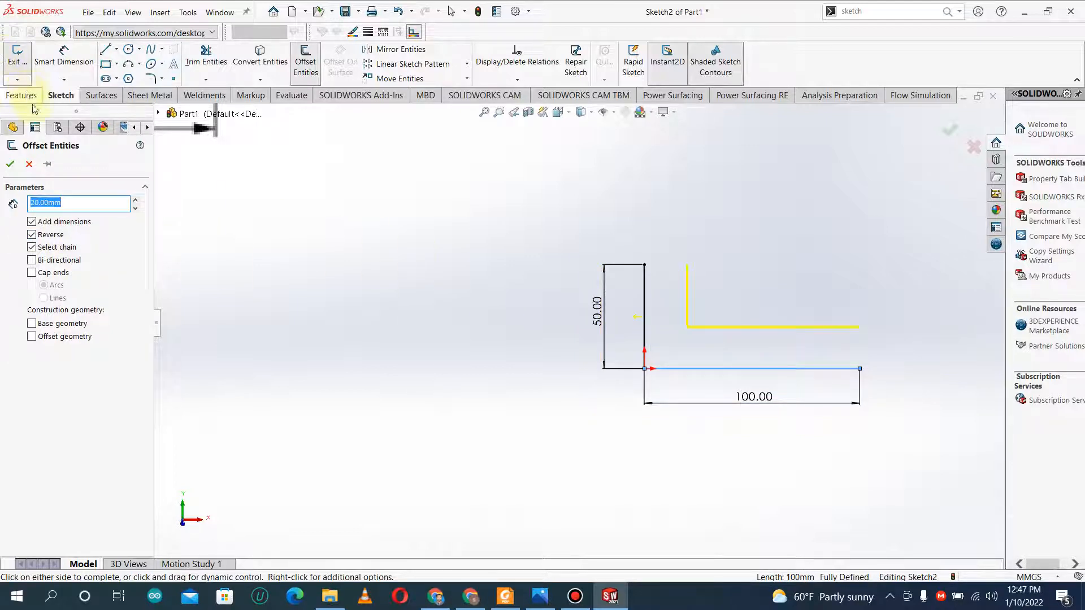
left_click(9, 164)
- Close the L profile with two short lines joining the open ends of the upright and horizontal legs
scroll(282, 206, "up", 1)
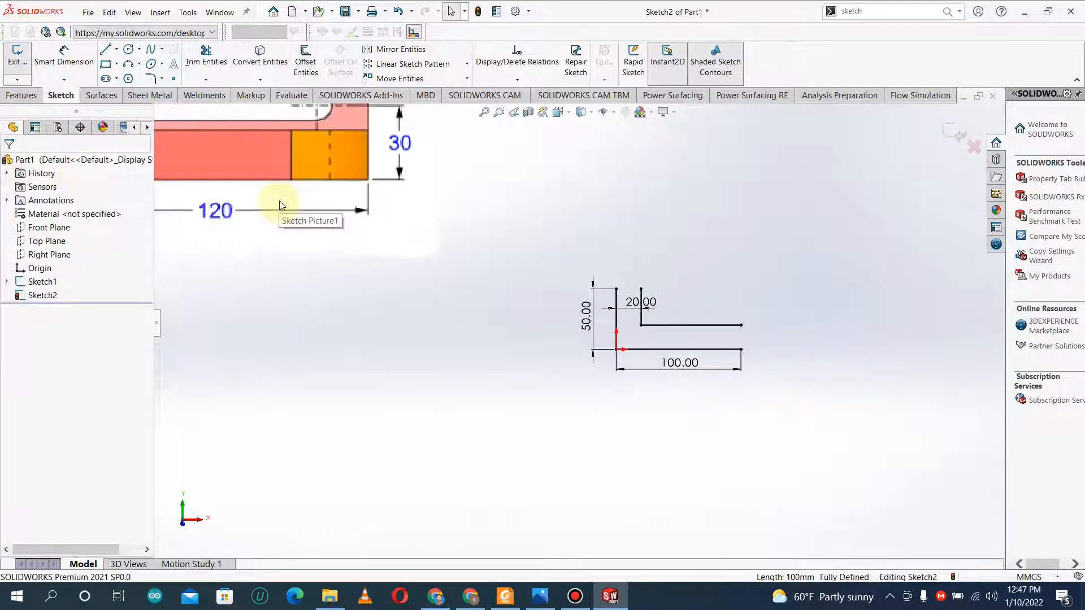
scroll(318, 153, "up", 4)
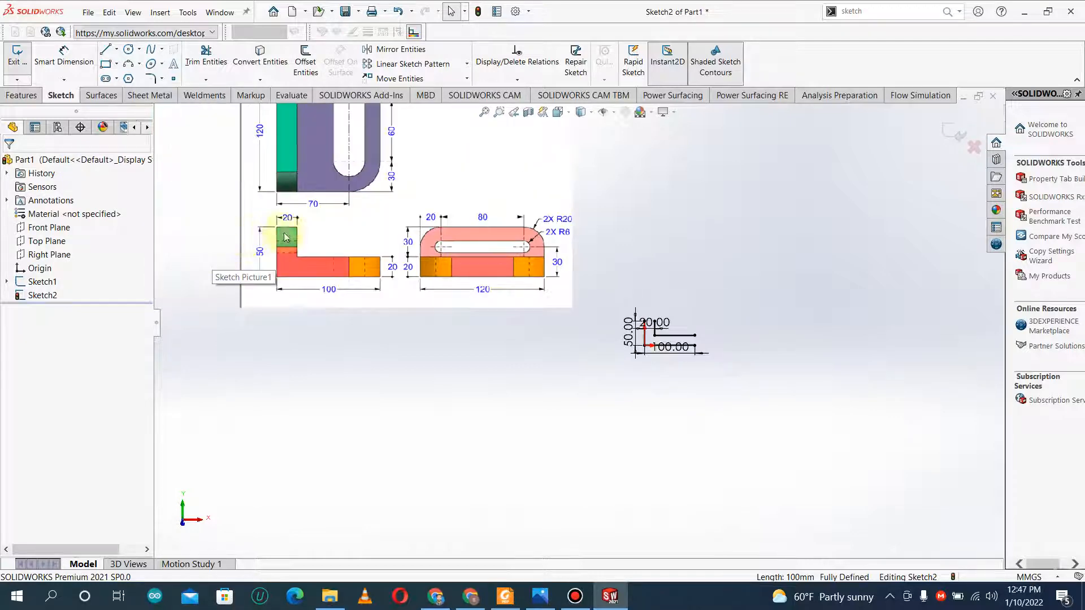
left_click(105, 49)
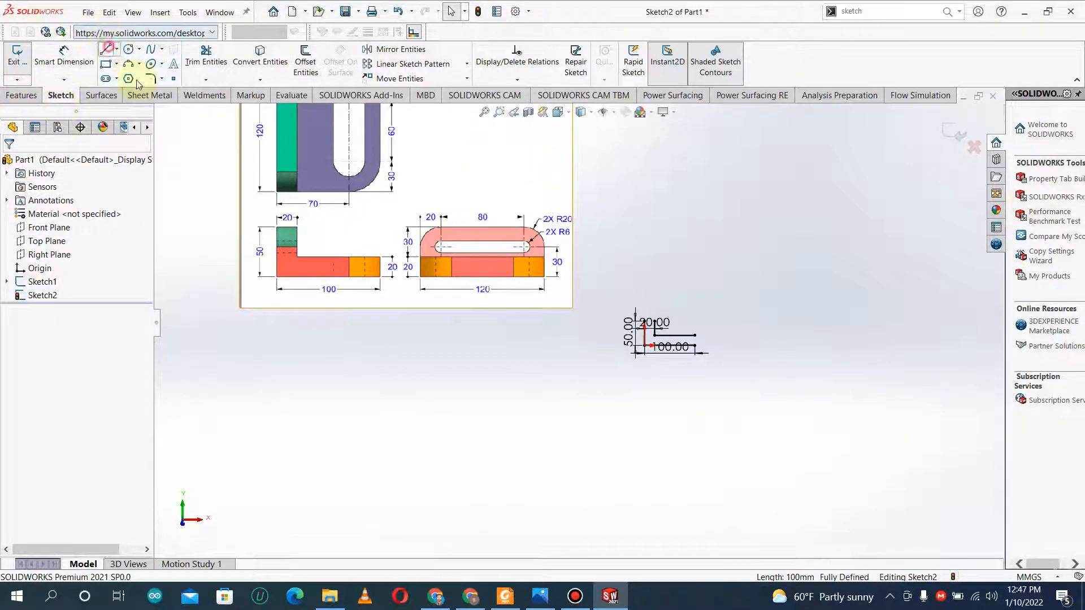
scroll(667, 336, "down", 5)
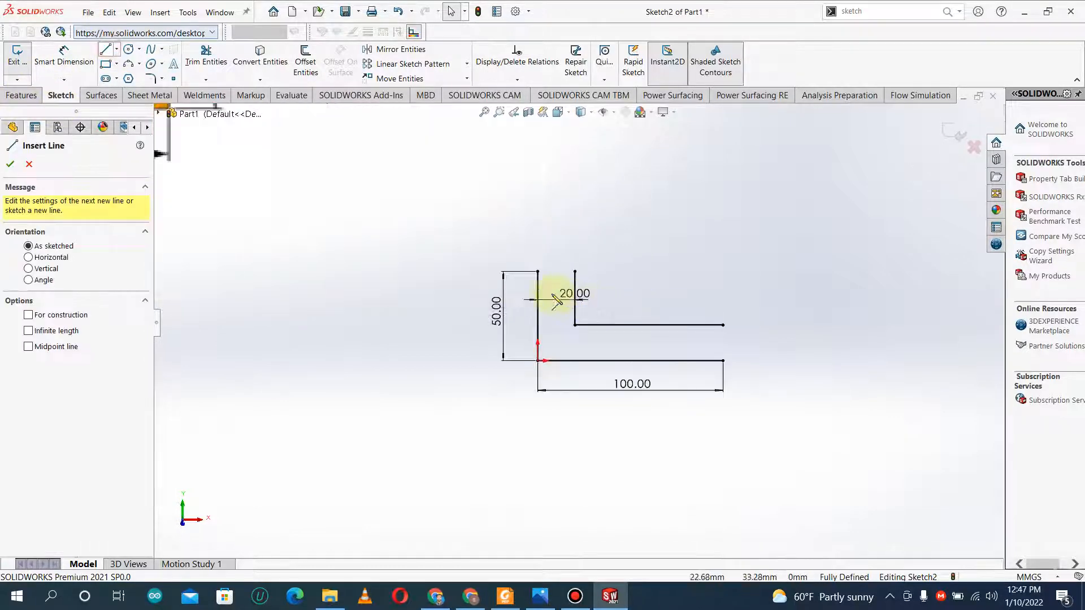
left_click(537, 272)
left_click(576, 272)
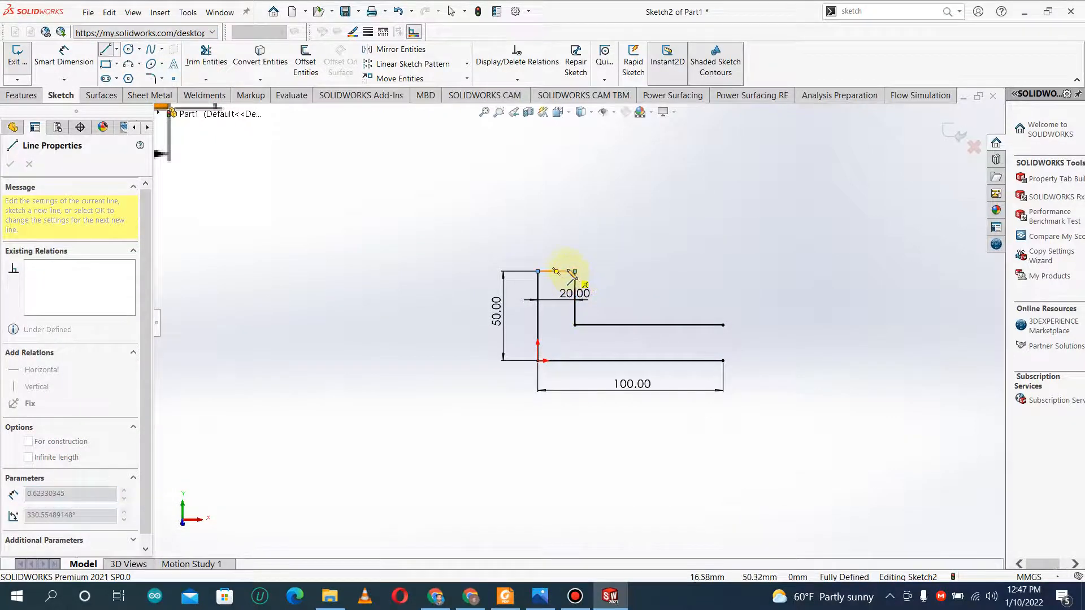
key("Escape")
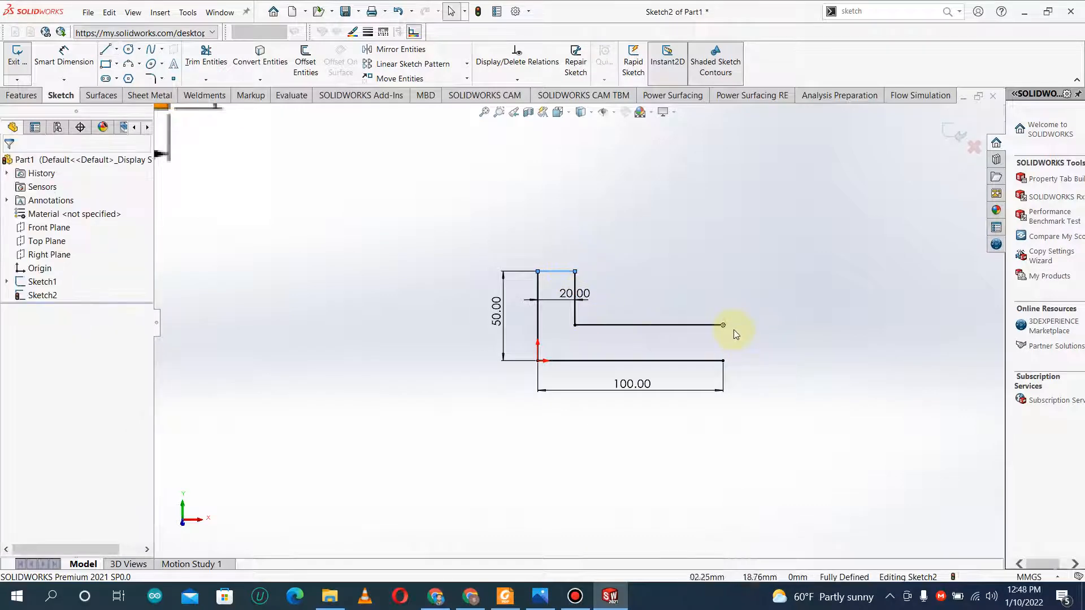
key("l")
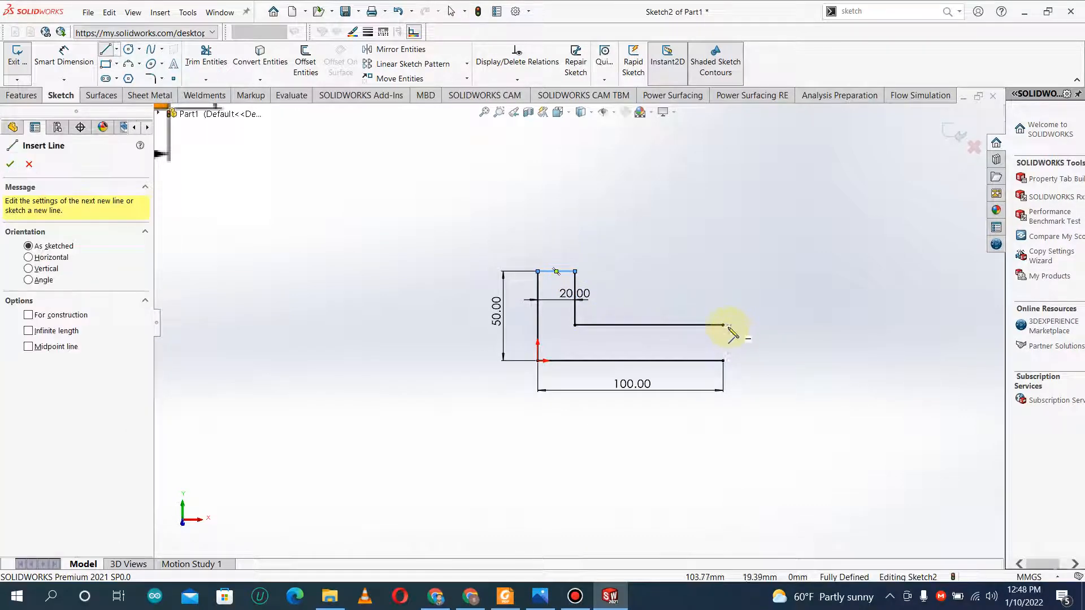
left_click(723, 361)
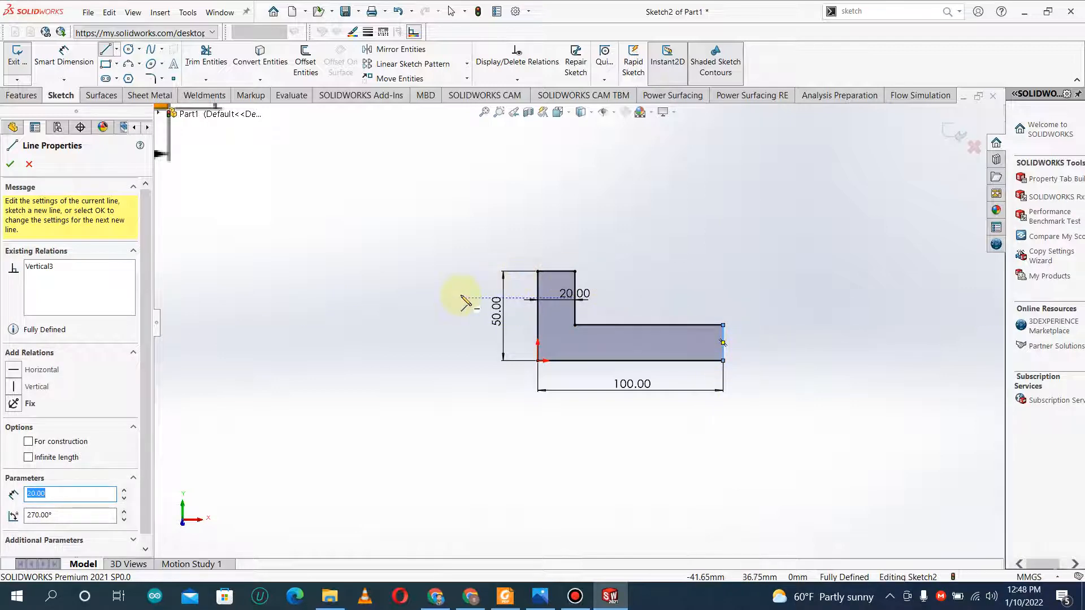
key("Escape")
- Extrude the closed L profile as a boss with the Mid Plane end condition and a depth of 120 mm
scroll(594, 319, "up", 5)
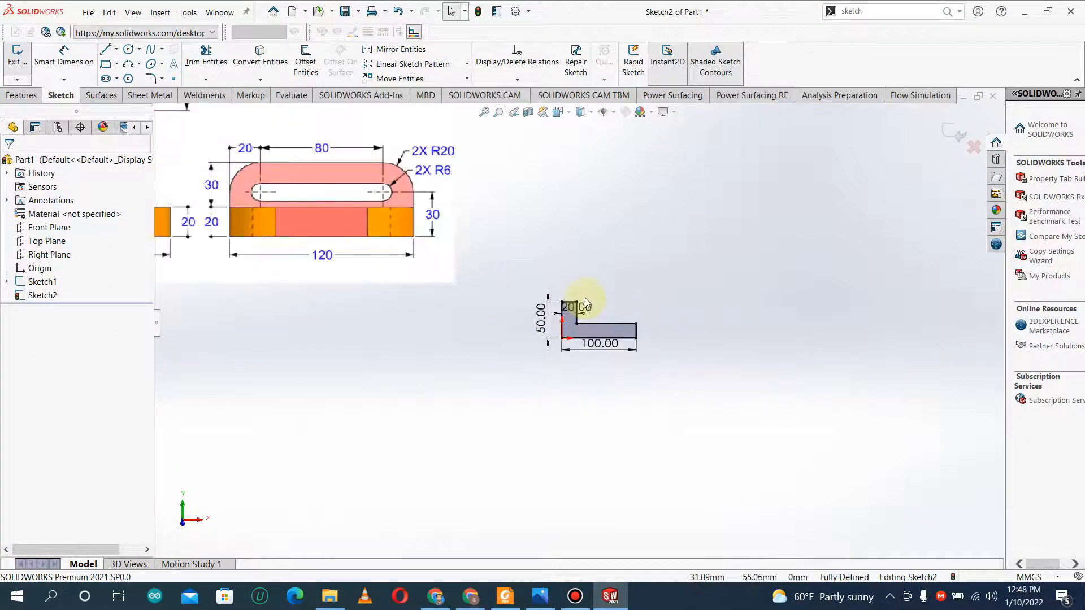
scroll(587, 297, "up", 3)
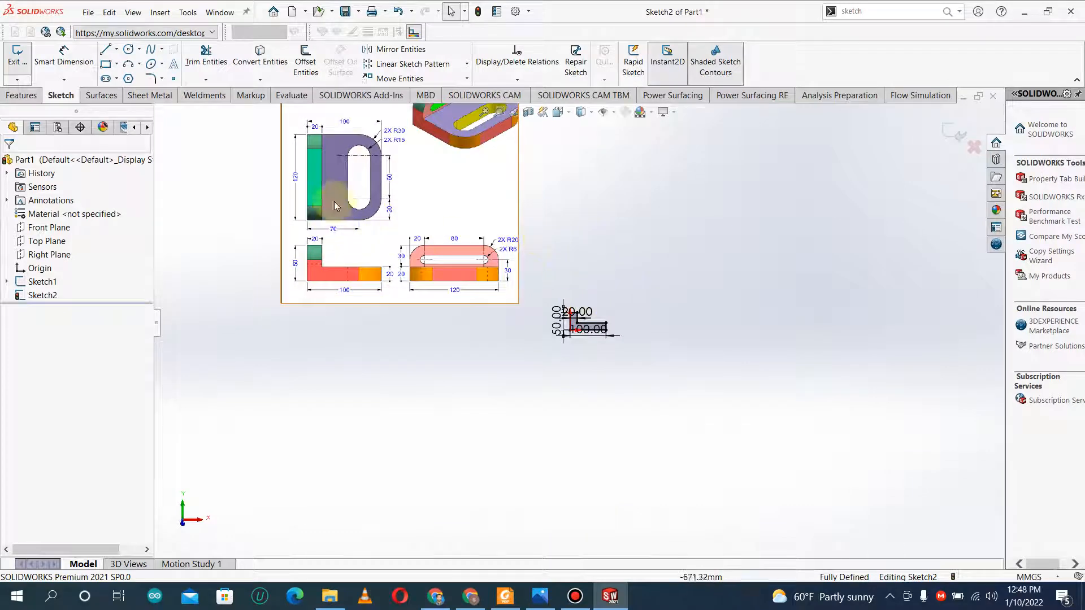
scroll(335, 203, "down", 4)
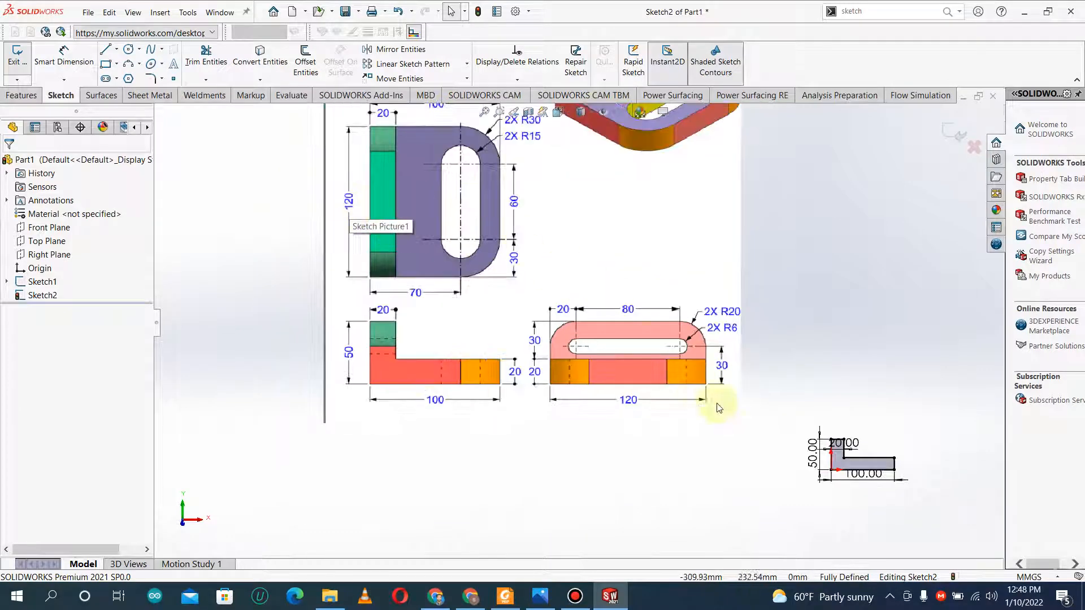
scroll(718, 407, "up", 1)
scroll(729, 415, "down", 5)
scroll(781, 428, "up", 7)
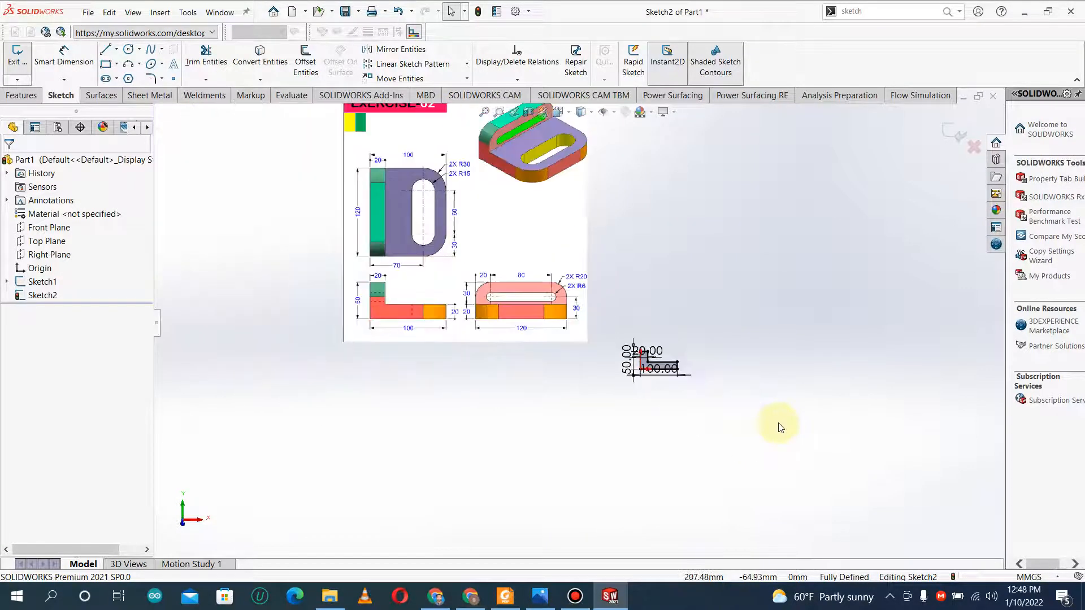
left_click(12, 99)
left_click(24, 61)
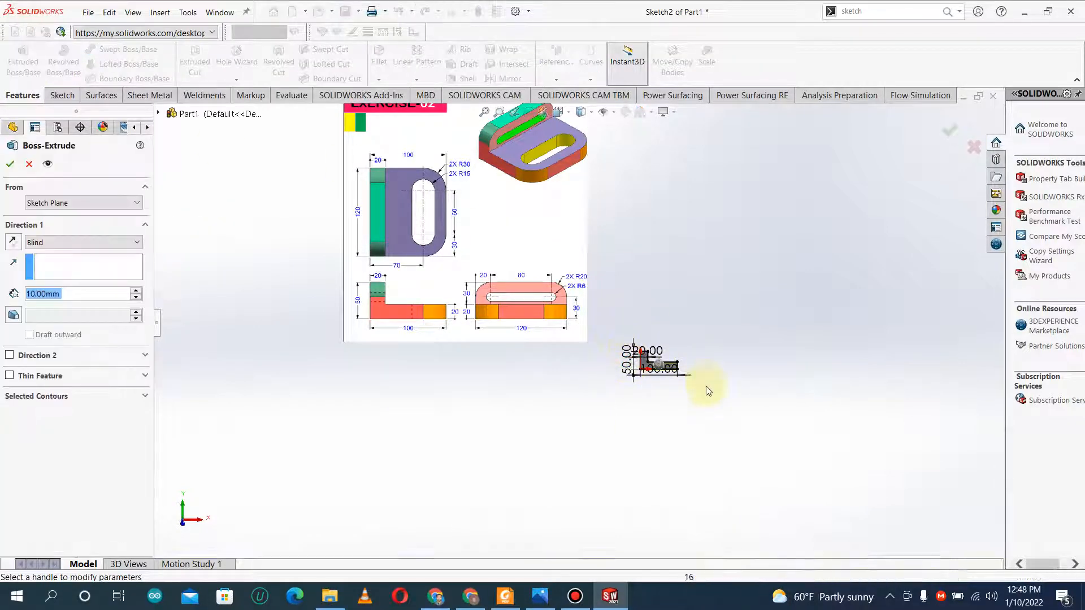
scroll(683, 372, "down", 5)
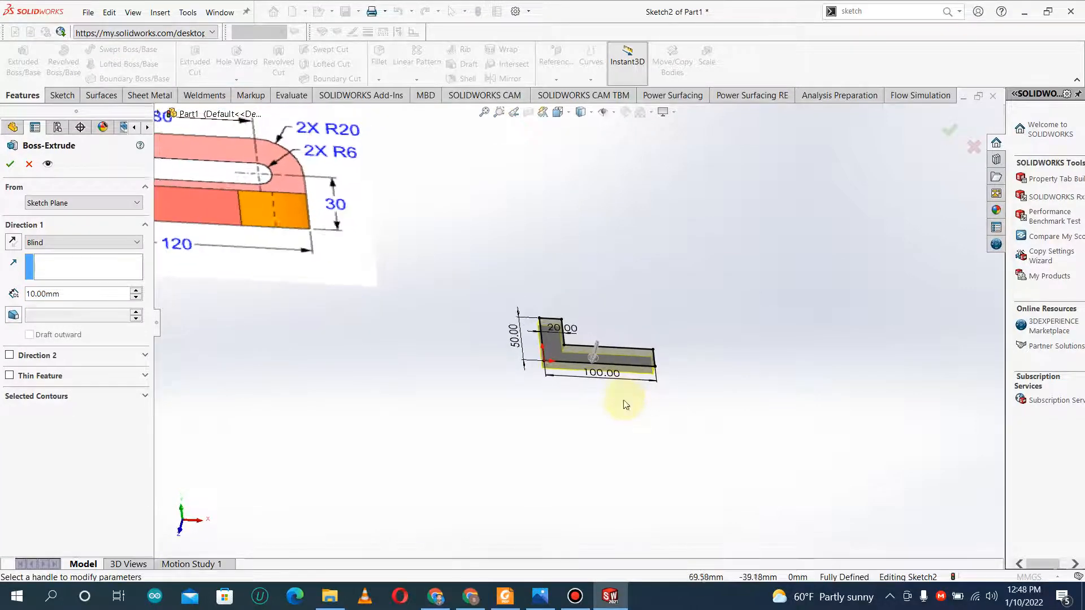
left_click(69, 246)
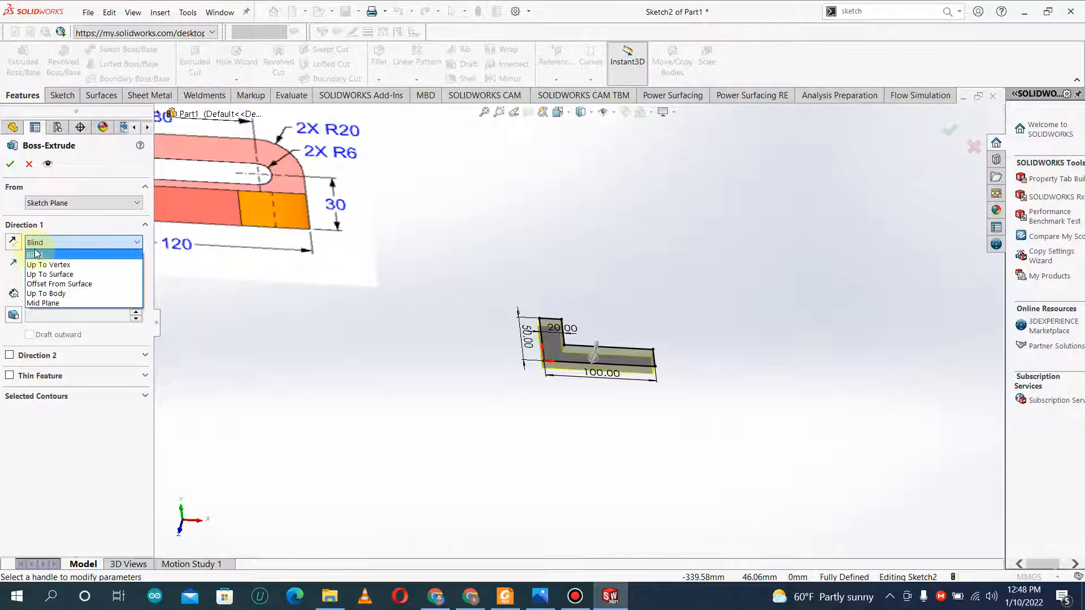
left_click(43, 304)
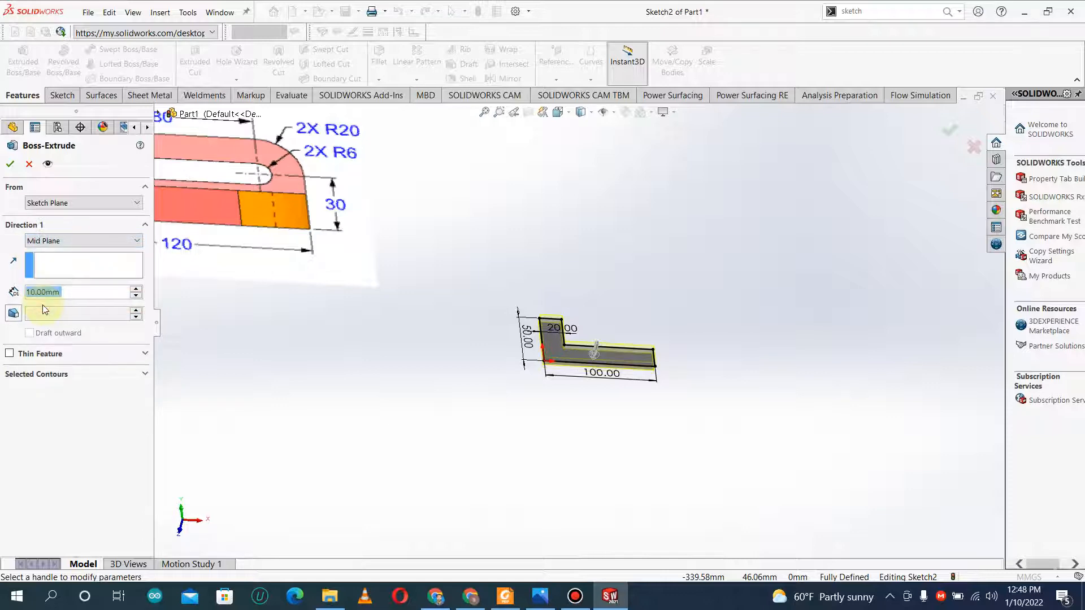
scroll(285, 269, "down", 3)
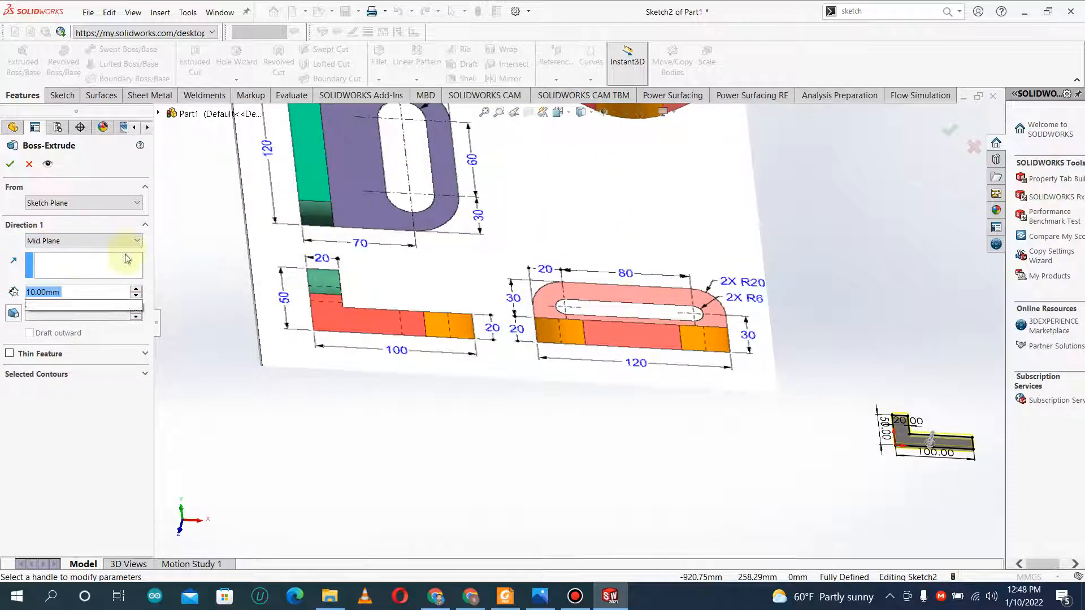
type("120")
key("Return")
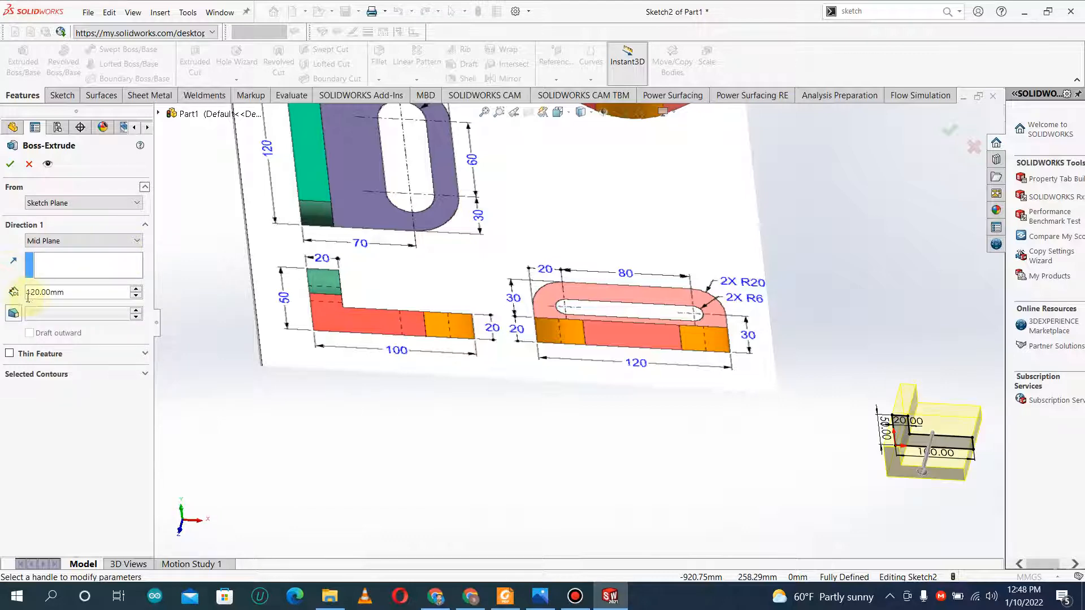
scroll(931, 437, "up", 2)
scroll(803, 391, "down", 4)
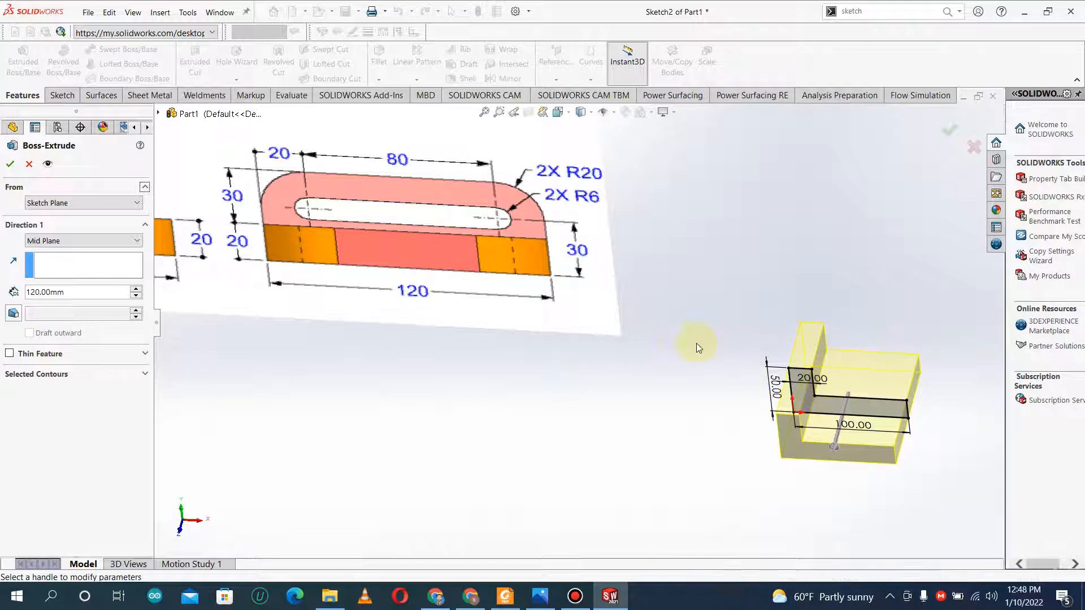
left_click(11, 164)
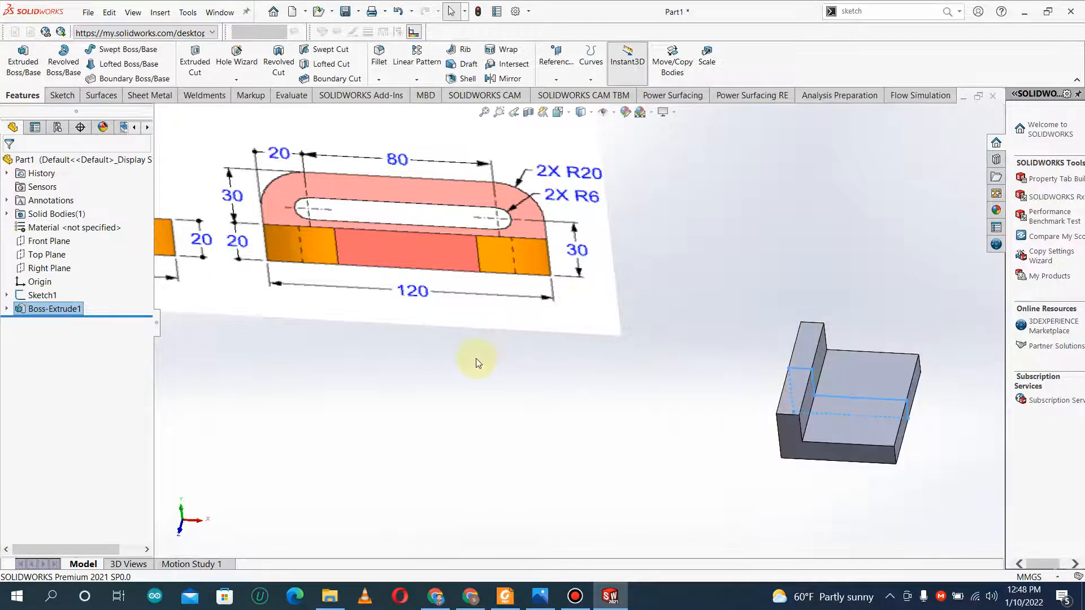
- Examine the views in the drawing picture for the bracket's corner radii and slot dimensions
scroll(815, 321, "up", 2)
middle_click_drag(716, 334, 736, 340)
scroll(571, 296, "up", 5)
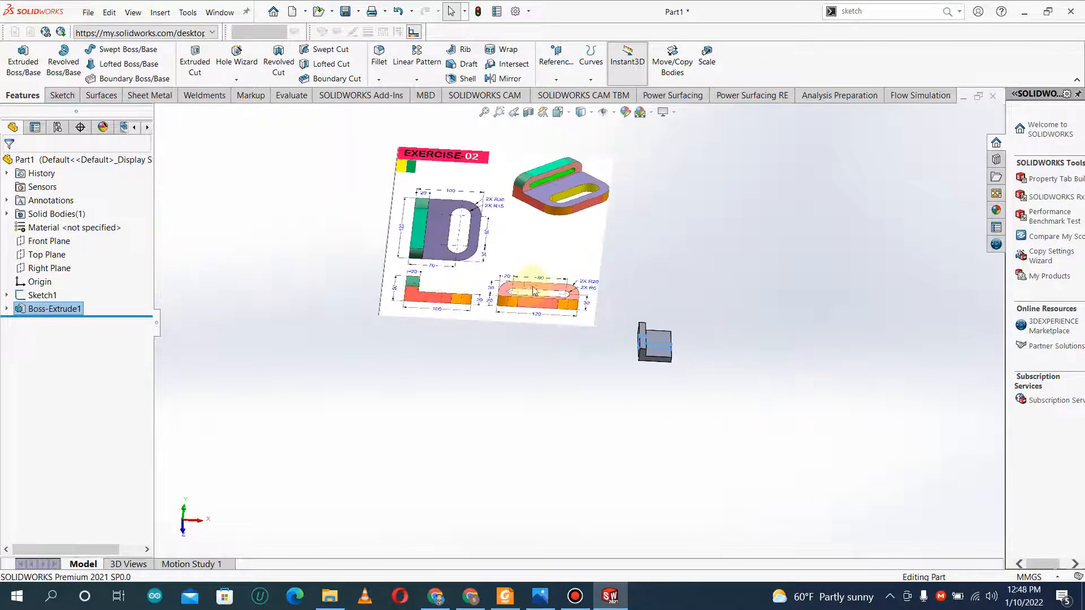
middle_click_drag(533, 291, 518, 239)
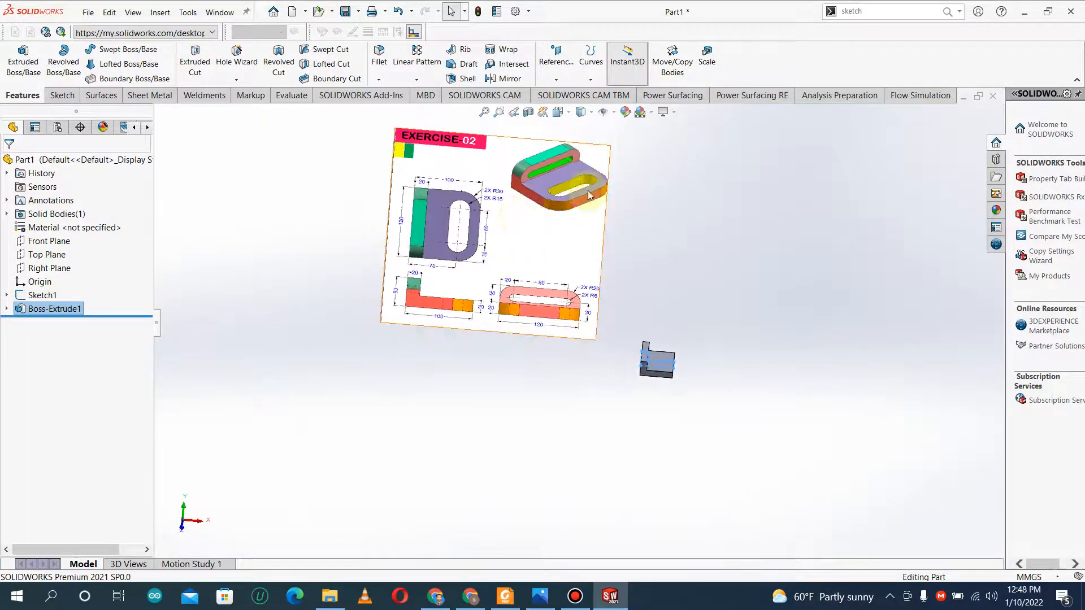
scroll(707, 349, "down", 1)
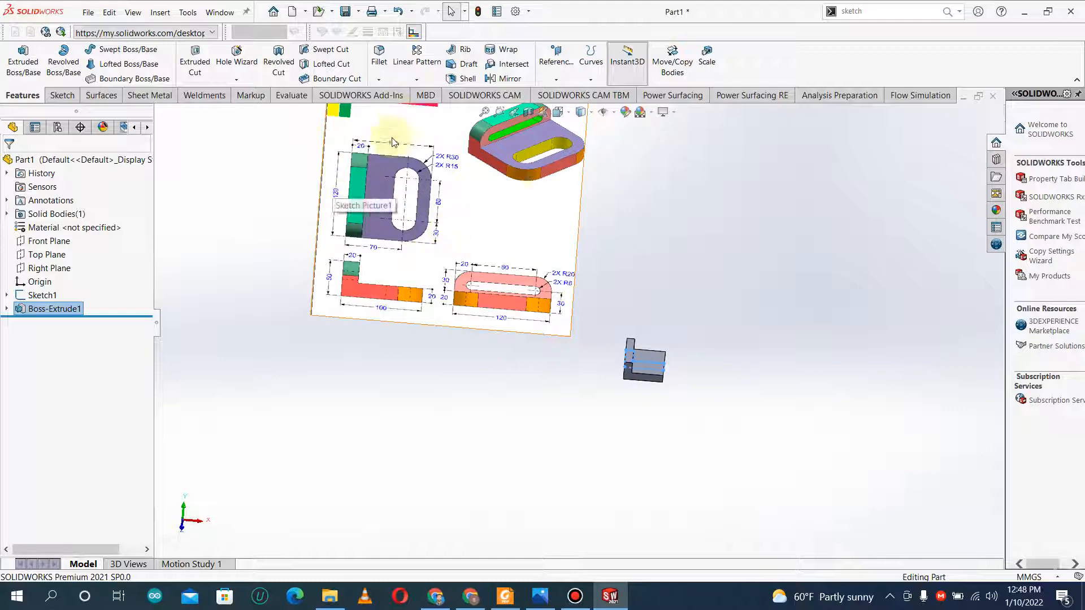
scroll(496, 314, "down", 4)
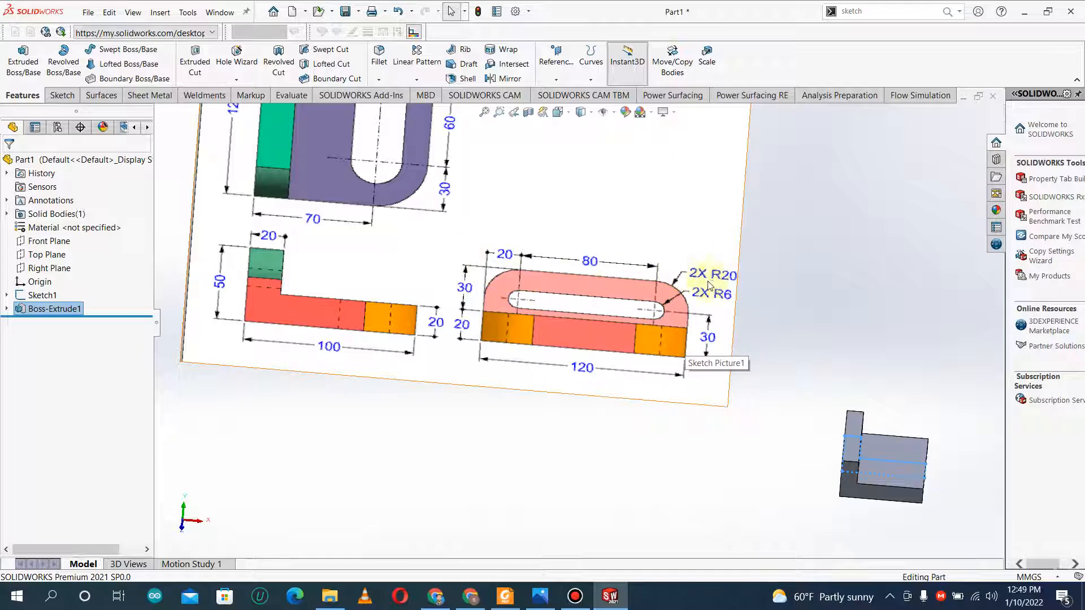
mouse_move(824, 368)
middle_mouse_down()
mouse_move(816, 376)
mouse_move(836, 373)
mouse_move(853, 347)
middle_mouse_up()
scroll(625, 328, "up", 4)
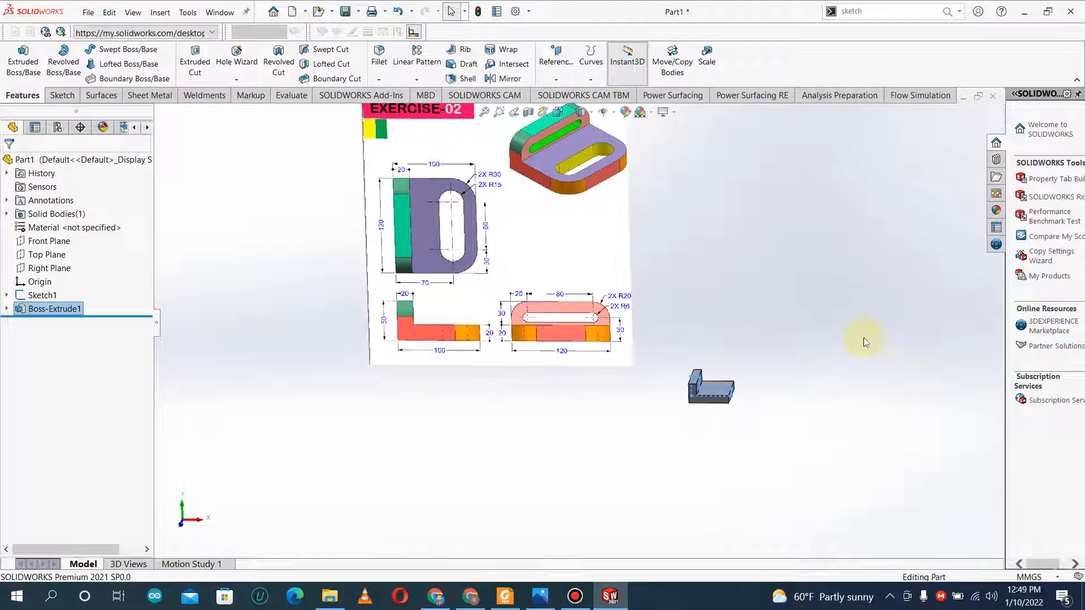
scroll(693, 326, "down", 1)
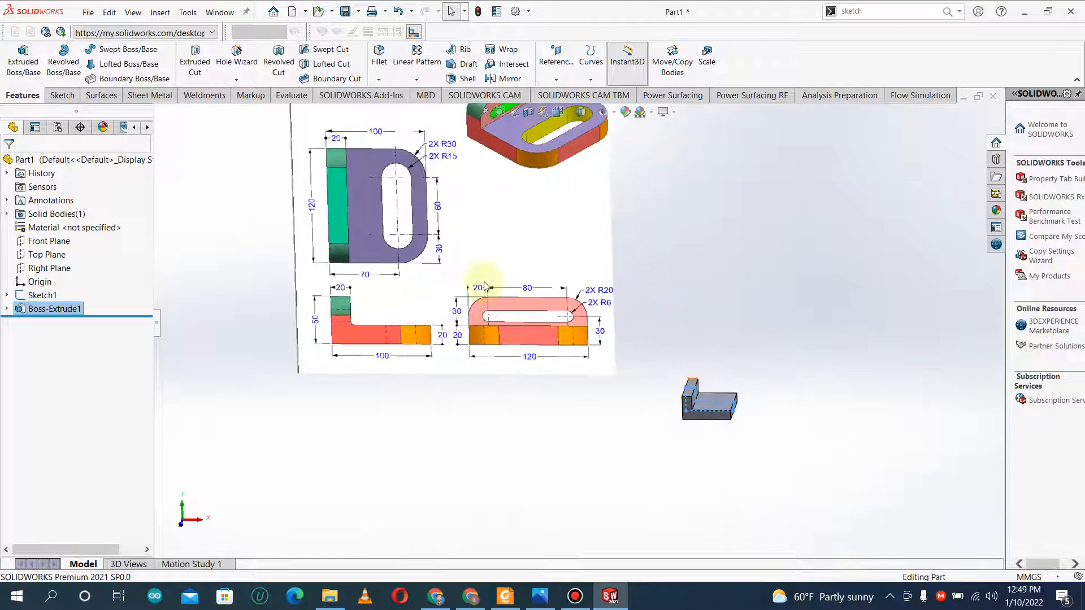
- Examine the top and side views in the drawing picture for the two slots' end radii and centre distances
scroll(522, 192, "up", 2)
scroll(522, 192, "down", 4)
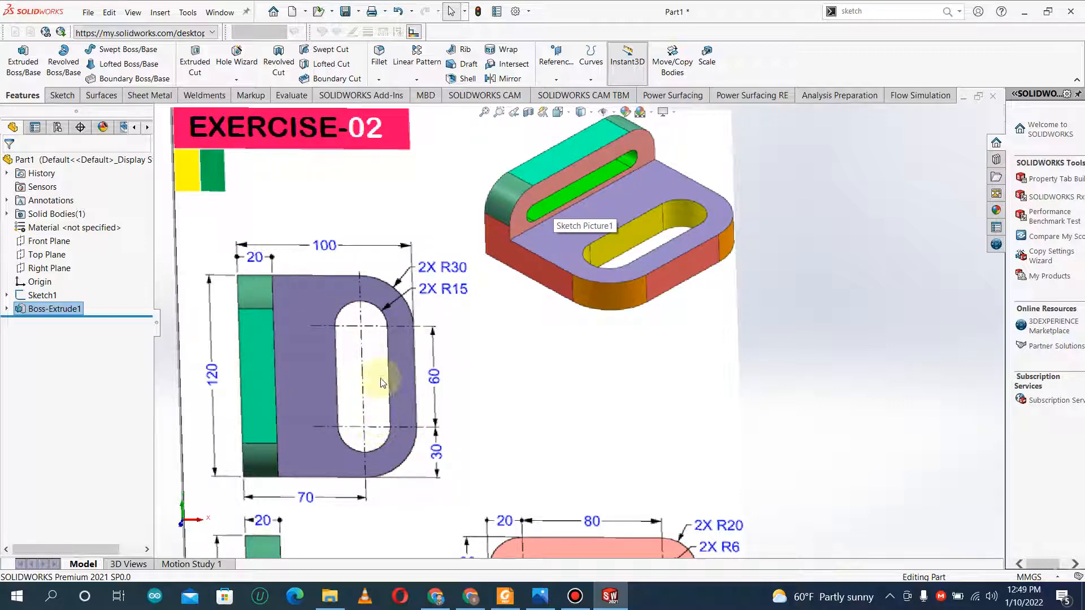
scroll(356, 391, "up", 1)
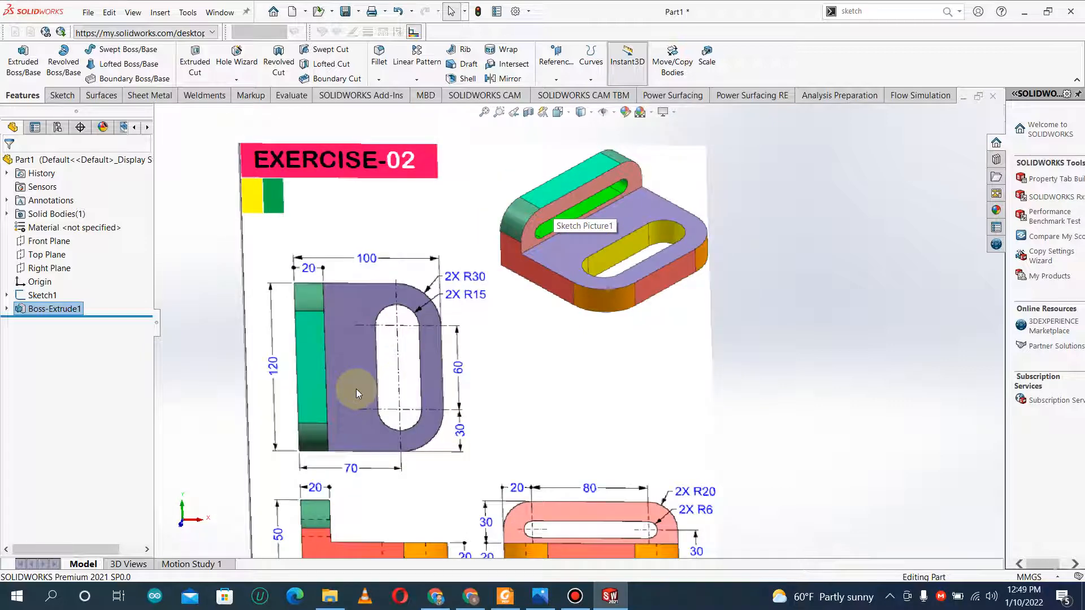
left_click(62, 96)
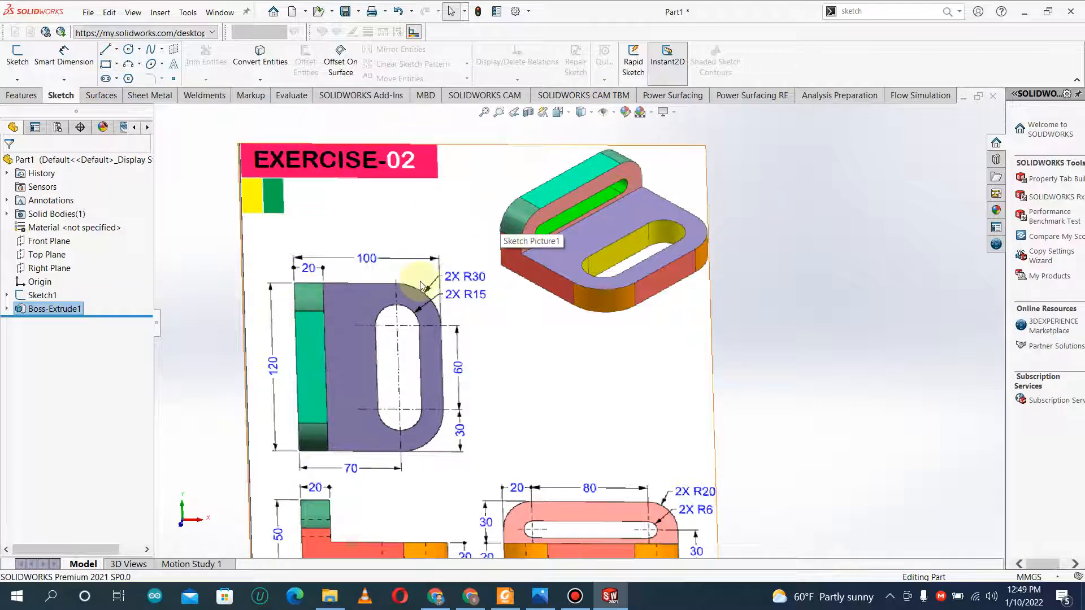
scroll(480, 441, "up", 3)
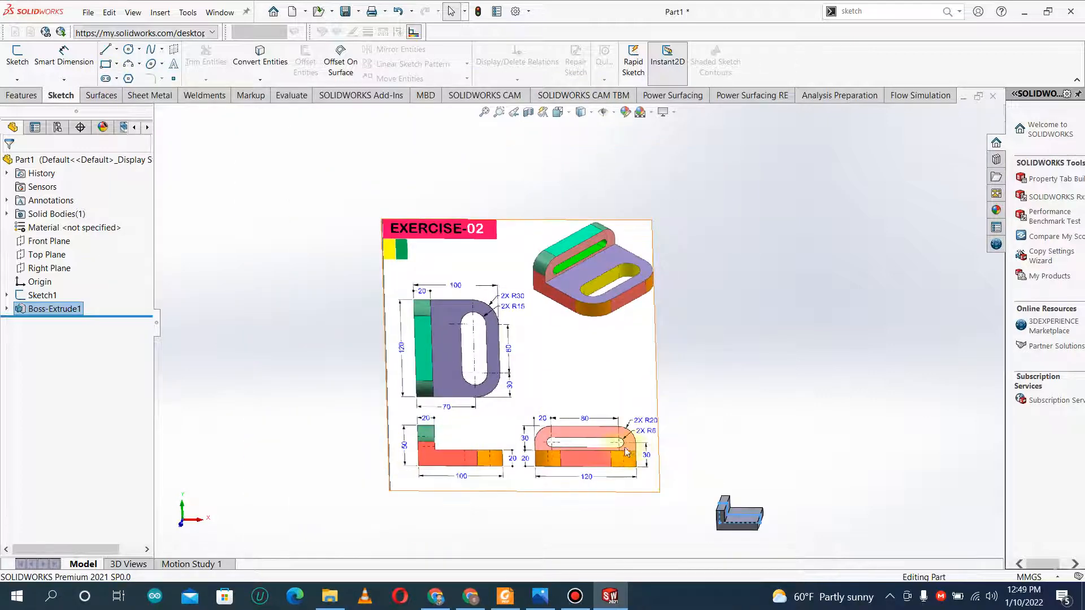
scroll(582, 432, "down", 5)
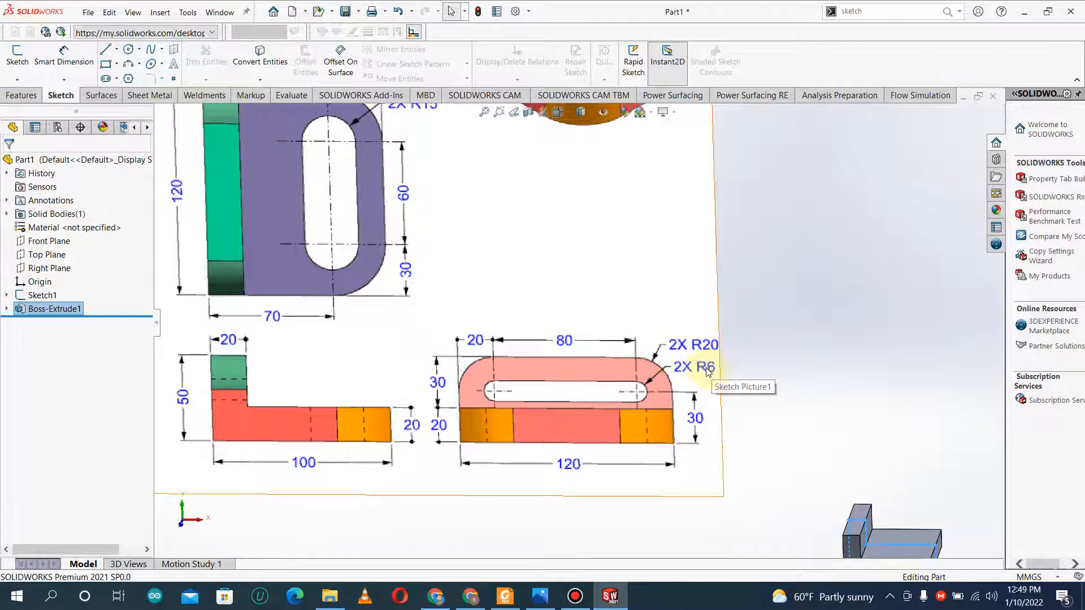
scroll(701, 403, "up", 2)
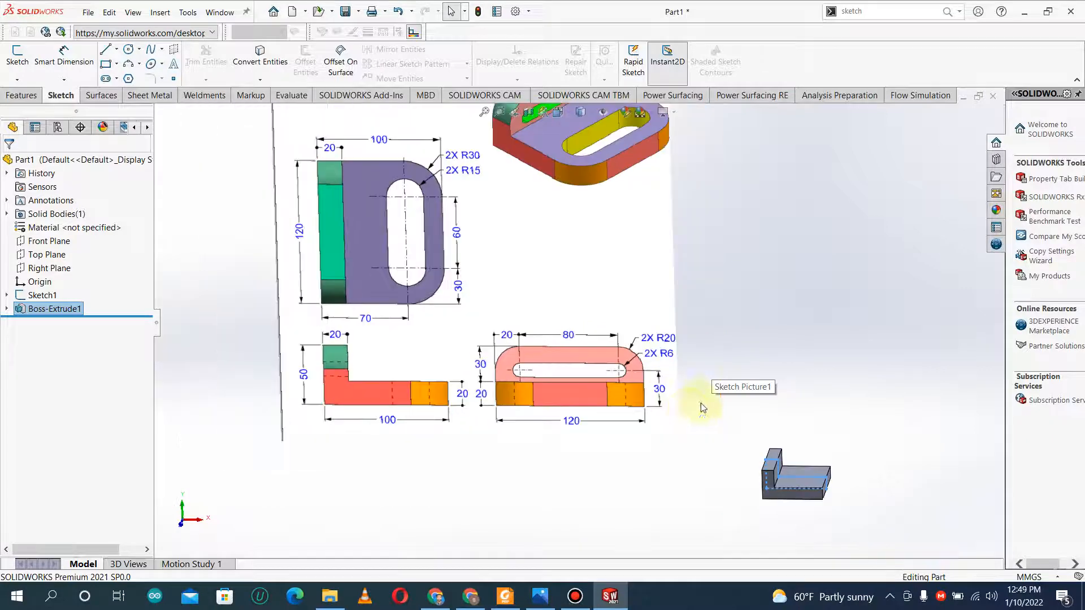
- Start a sketch on the inner vertical face of the bracket's upright leg
middle_click_drag(701, 403, 606, 409)
scroll(667, 485, "down", 5)
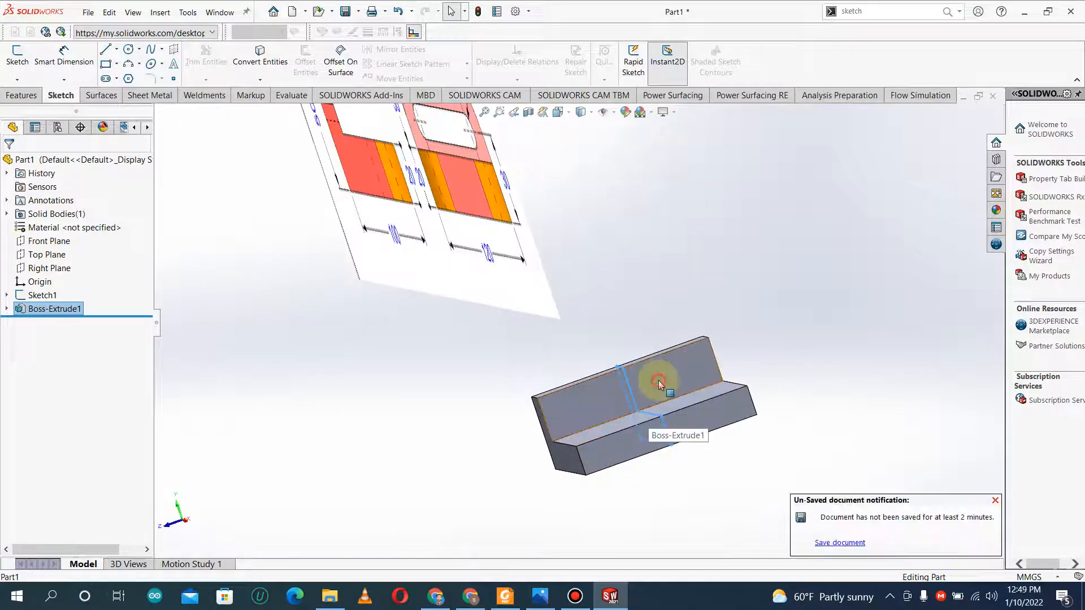
left_click(648, 356)
left_click(711, 348)
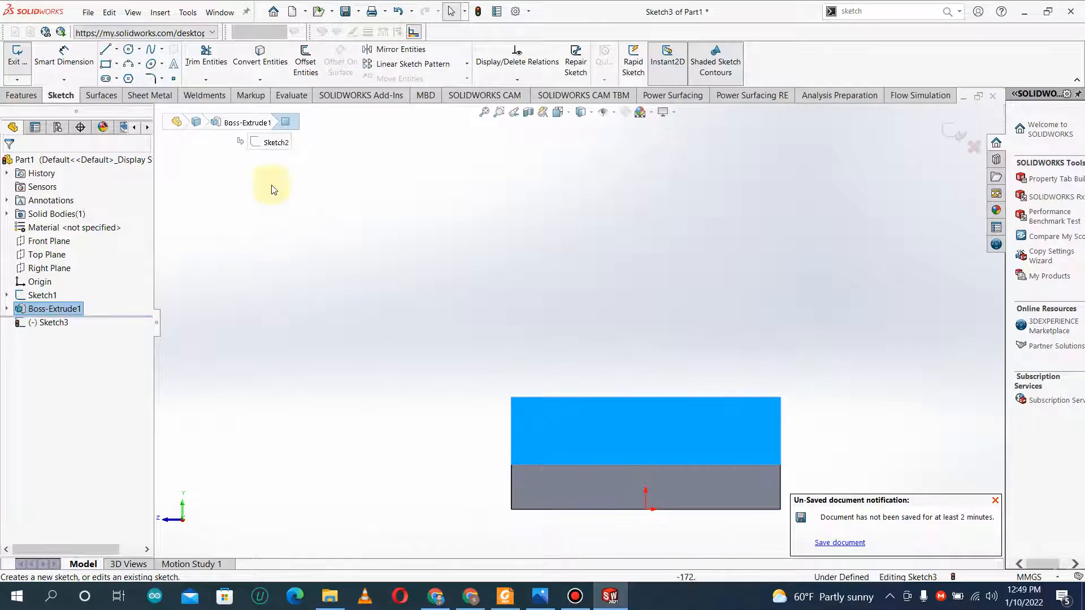
- Sketch a horizontal straight slot on the upright face, about 74 mm between centres and about 10.6 mm wide
left_click(117, 80)
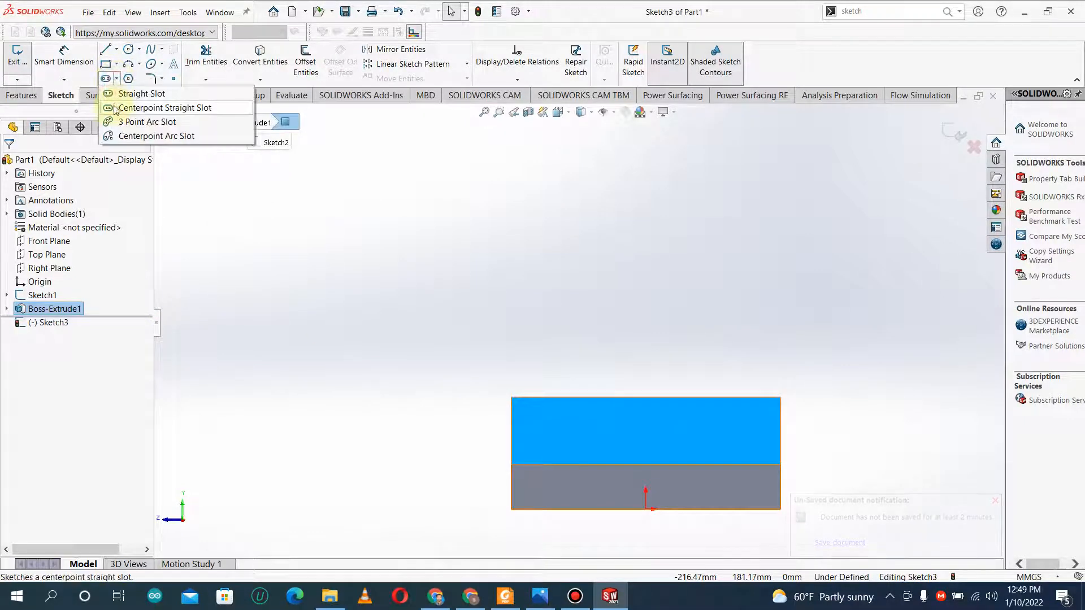
left_click(116, 94)
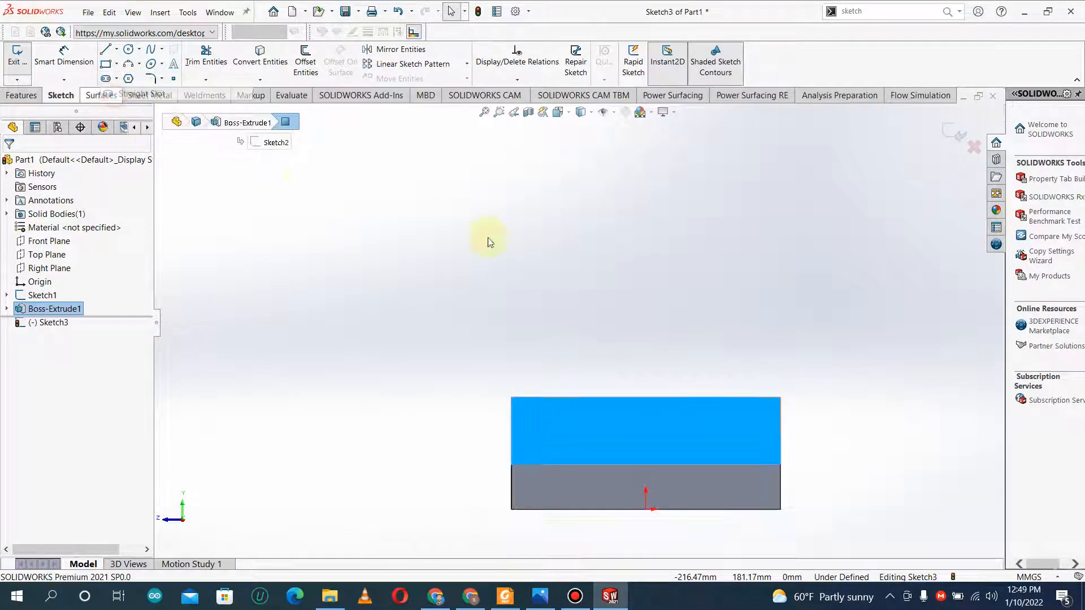
left_click(547, 436)
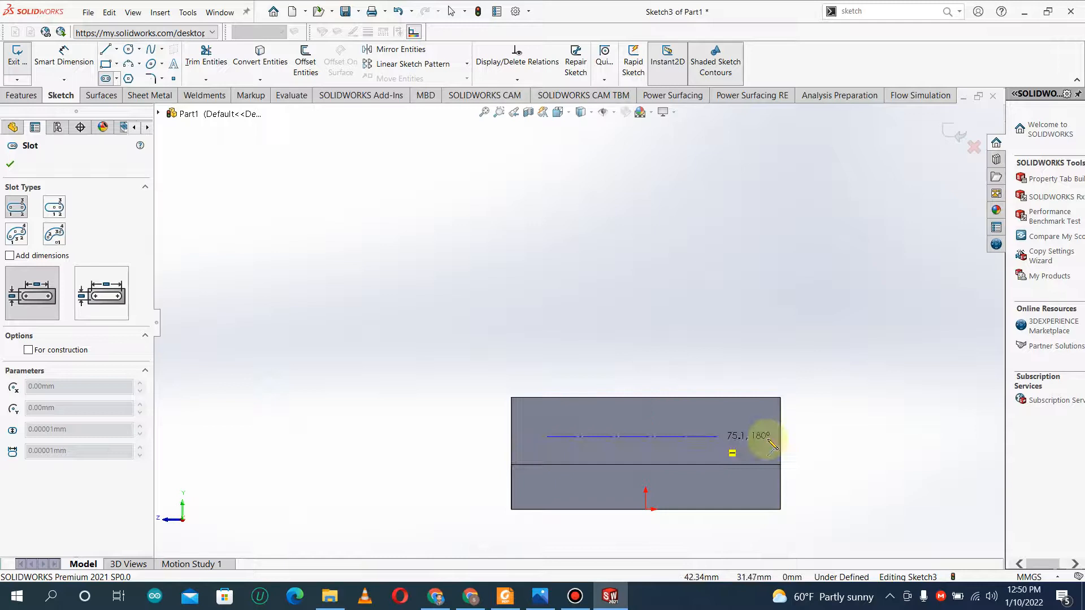
left_click(714, 437)
left_click(728, 425)
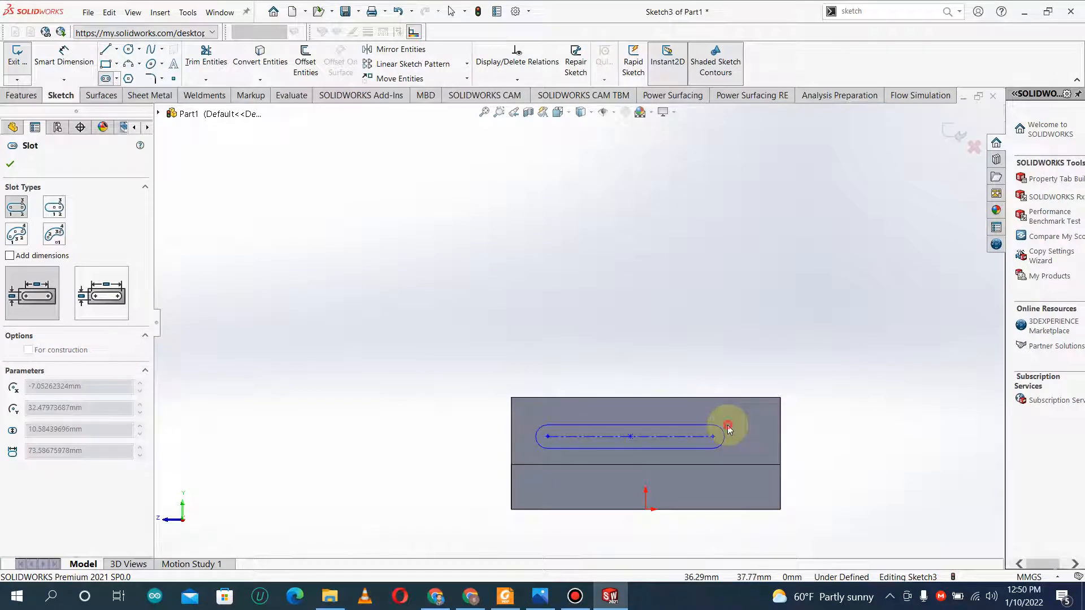
key("Escape")
- Align the slot's midpoint with the origin using a Vertical relation
left_click(628, 438)
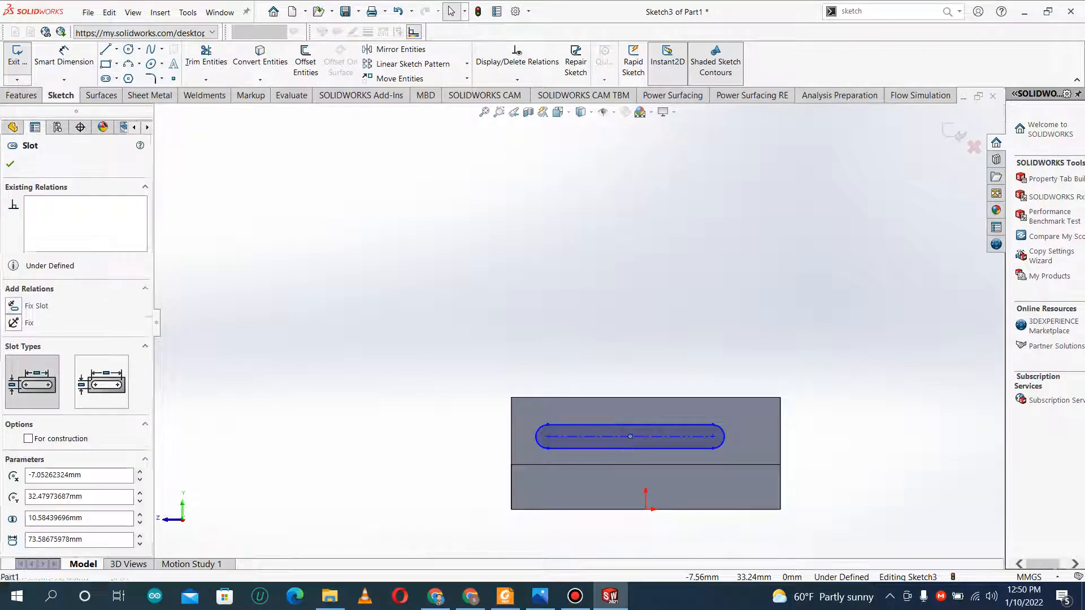
left_click(646, 509, "ctrl")
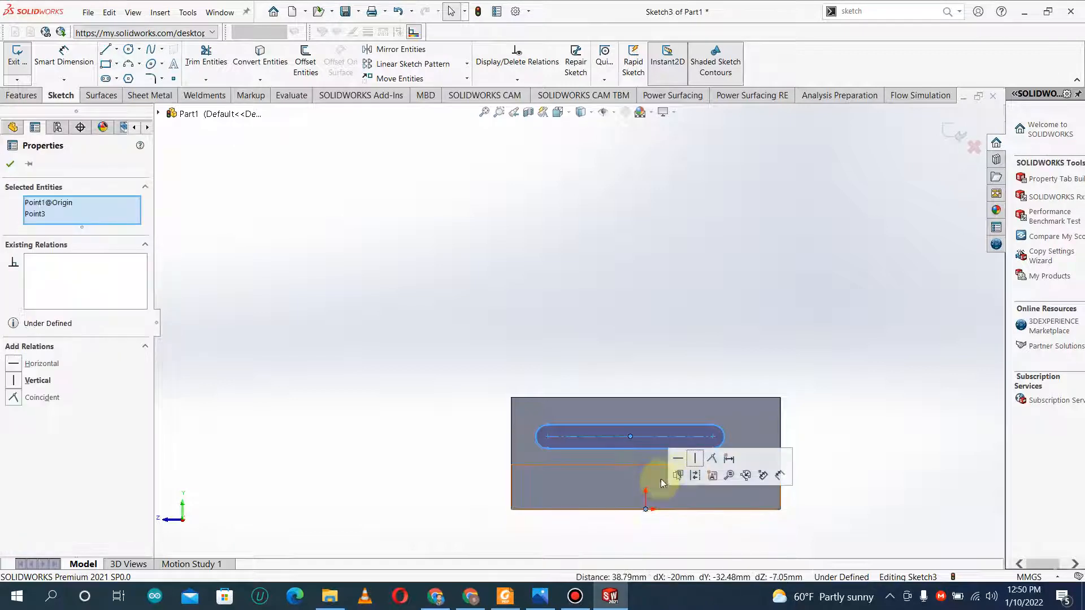
left_click(693, 462)
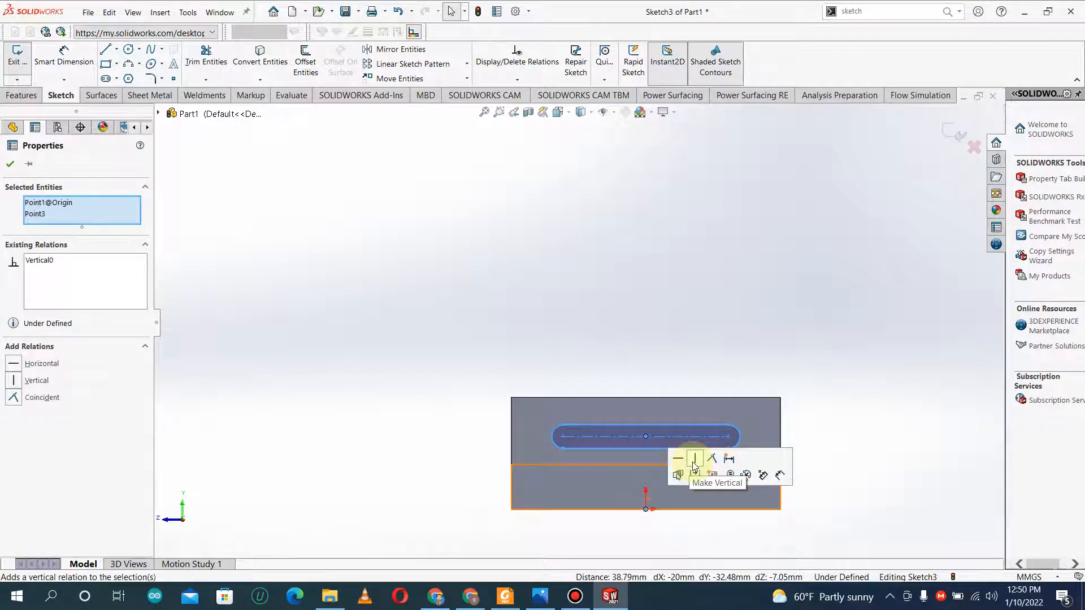
left_click(11, 164)
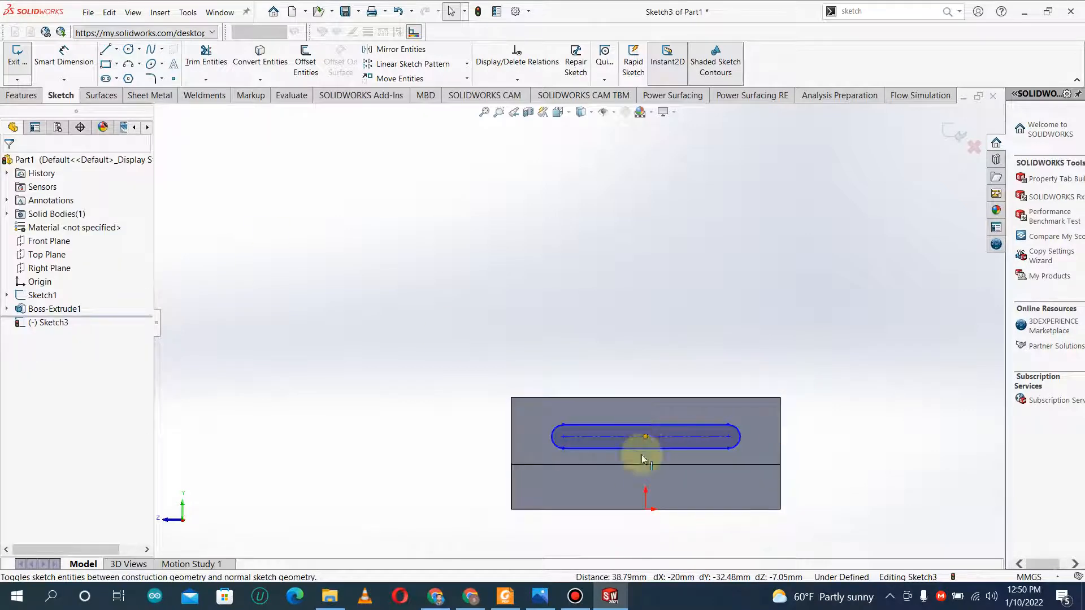
- Dimension the distance between the slot's two arc centres as 80 mm
left_click(77, 60)
left_click(728, 437)
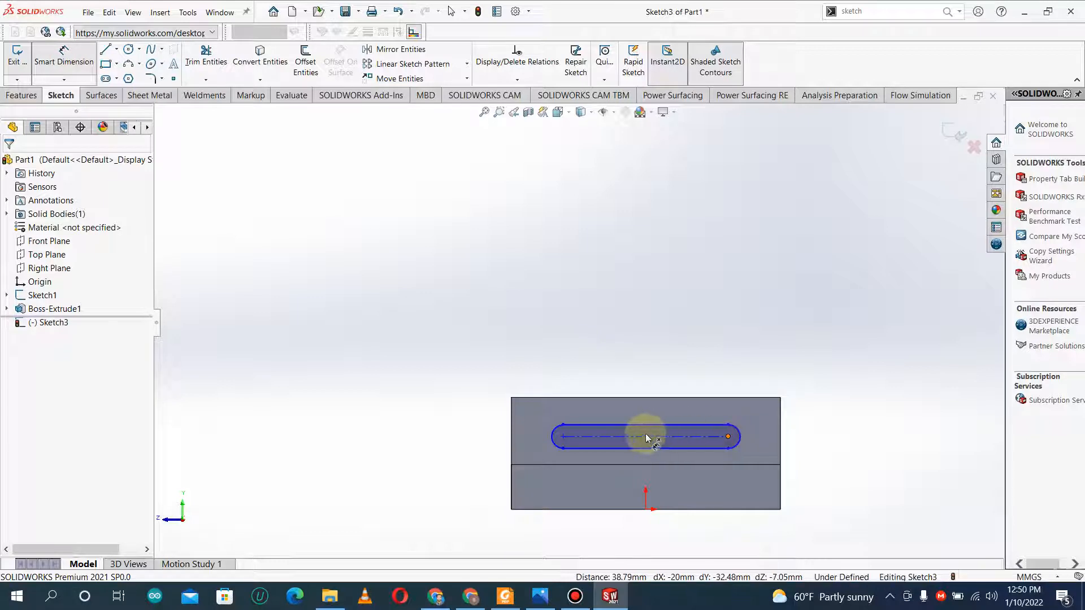
left_click(564, 436)
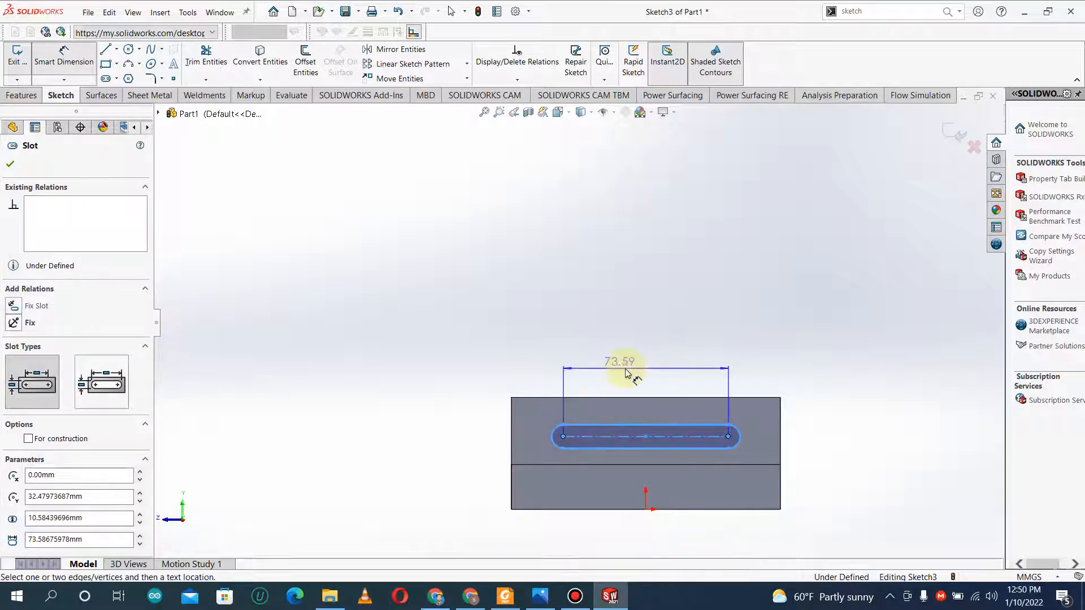
left_click(625, 370)
type("60")
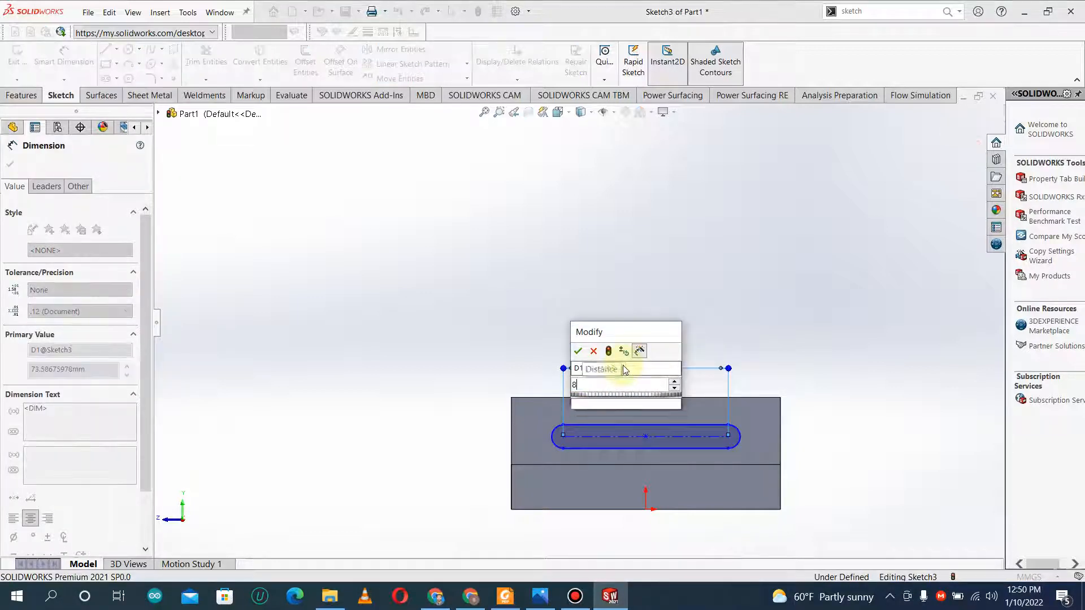
key("Return")
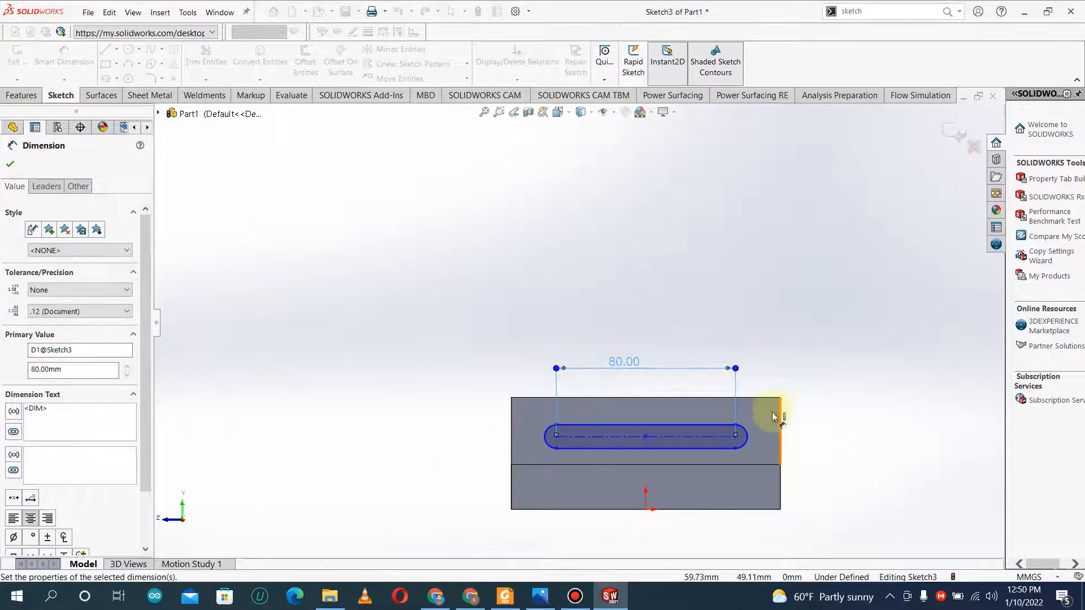
- Dimension the slot's end arc with a 6 mm radius
left_click(747, 440)
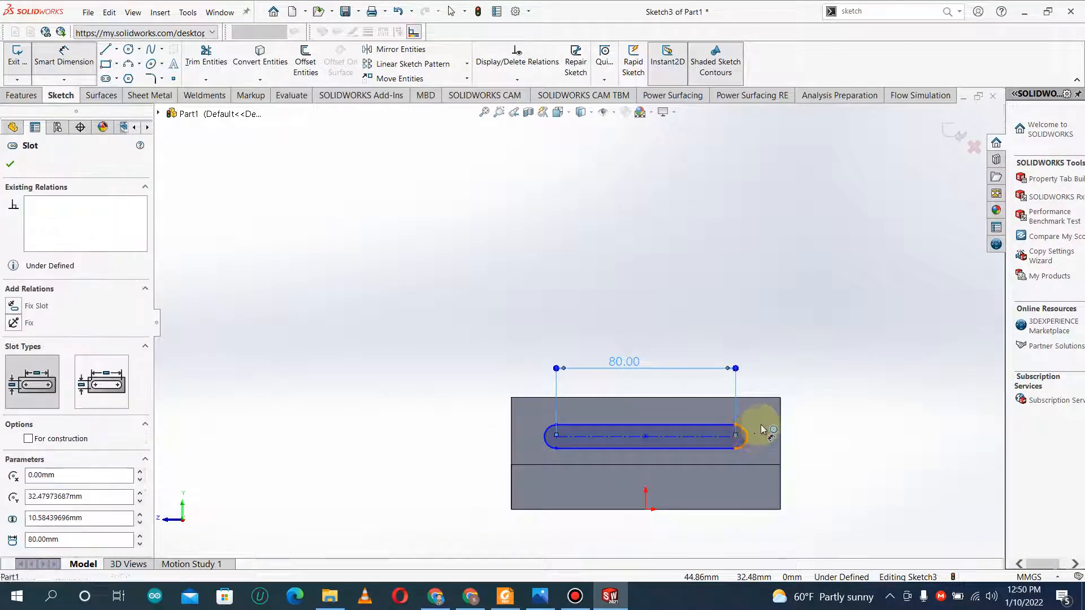
left_click(768, 423)
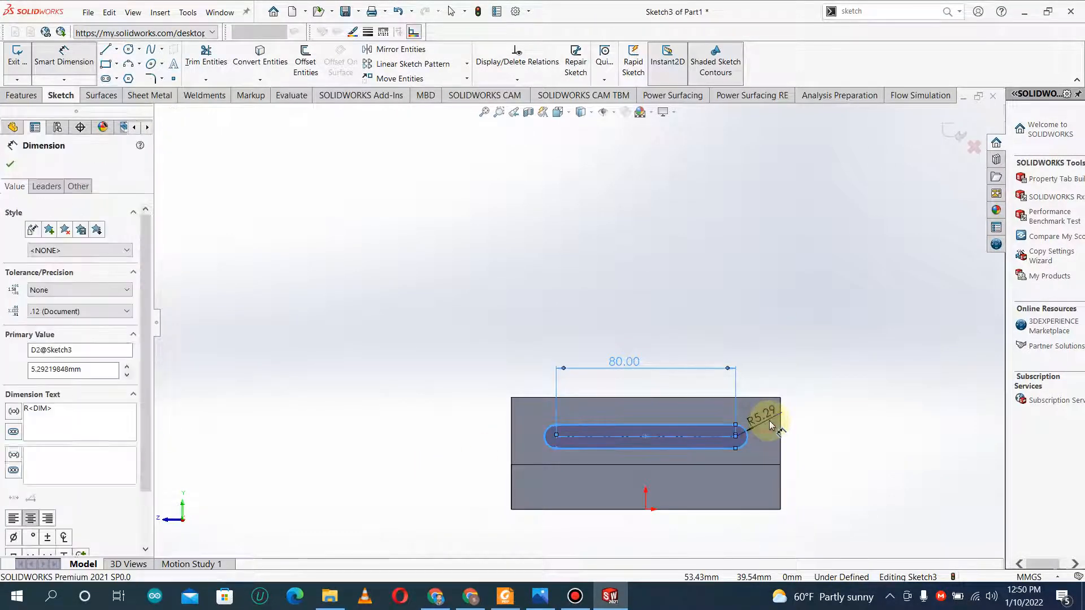
key("Return")
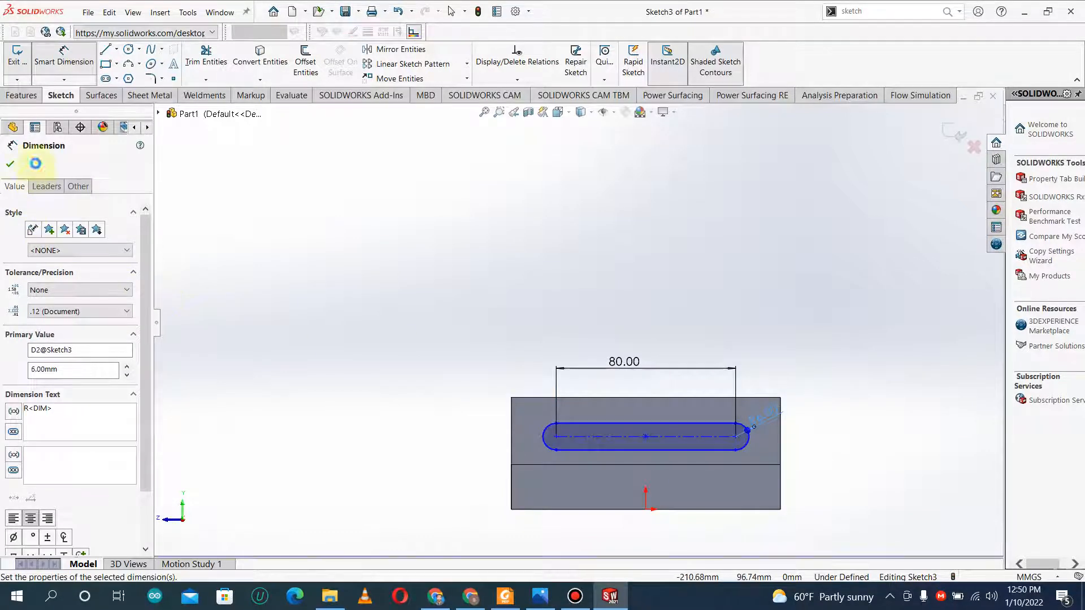
key("Escape")
- Look for the drawing picture around the slot sketch and check Sketch1's visibility option
scroll(422, 268, "up", 5)
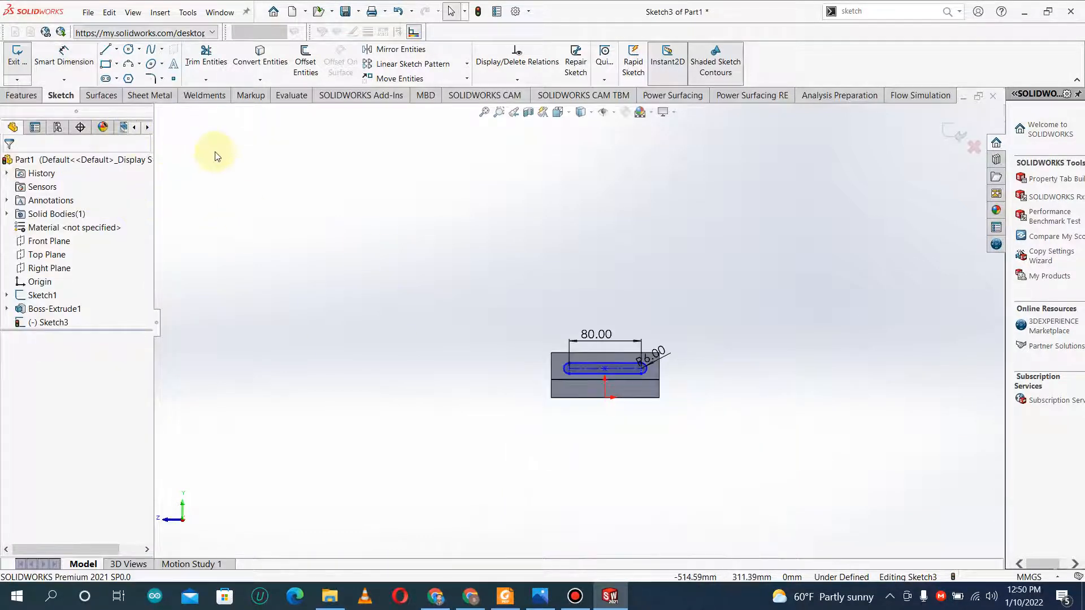
scroll(274, 177, "up", 5)
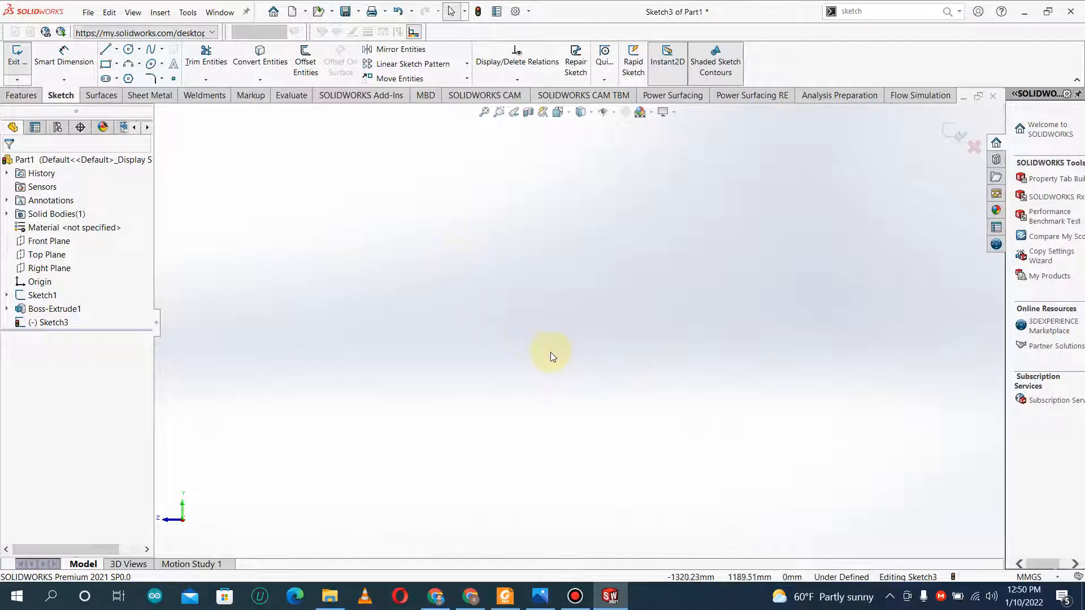
scroll(647, 368, "up", 3)
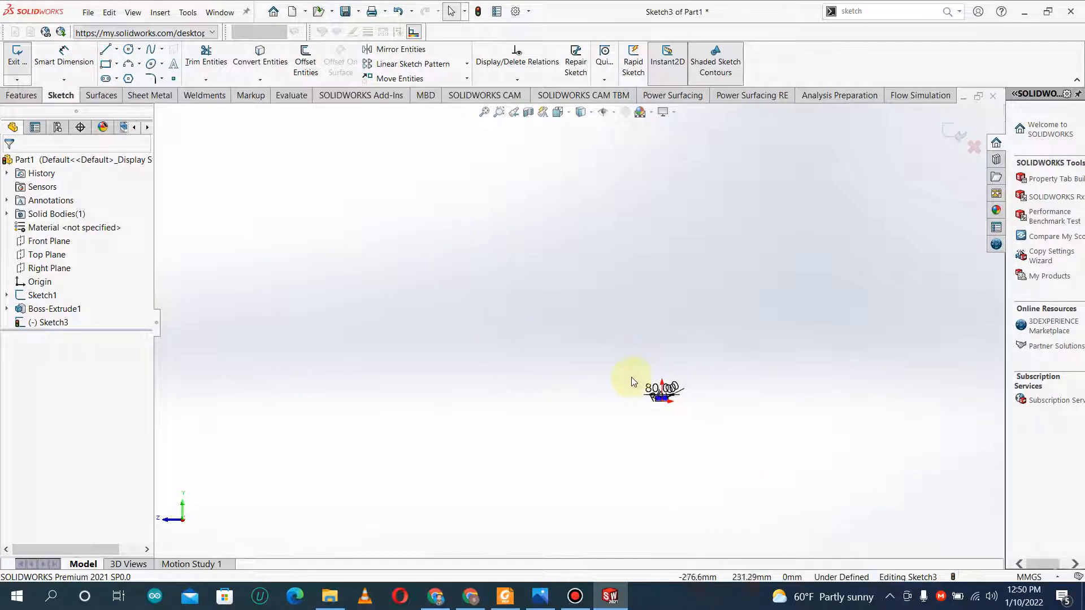
scroll(620, 276, "up", 6)
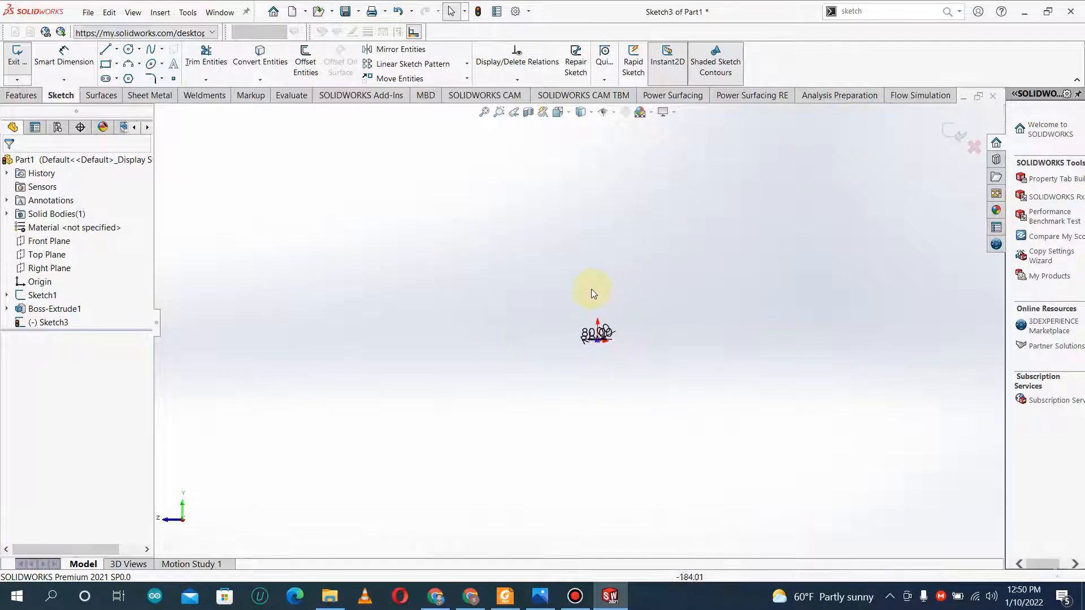
scroll(414, 267, "down", 5)
scroll(511, 266, "up", 2)
scroll(510, 266, "up", 2)
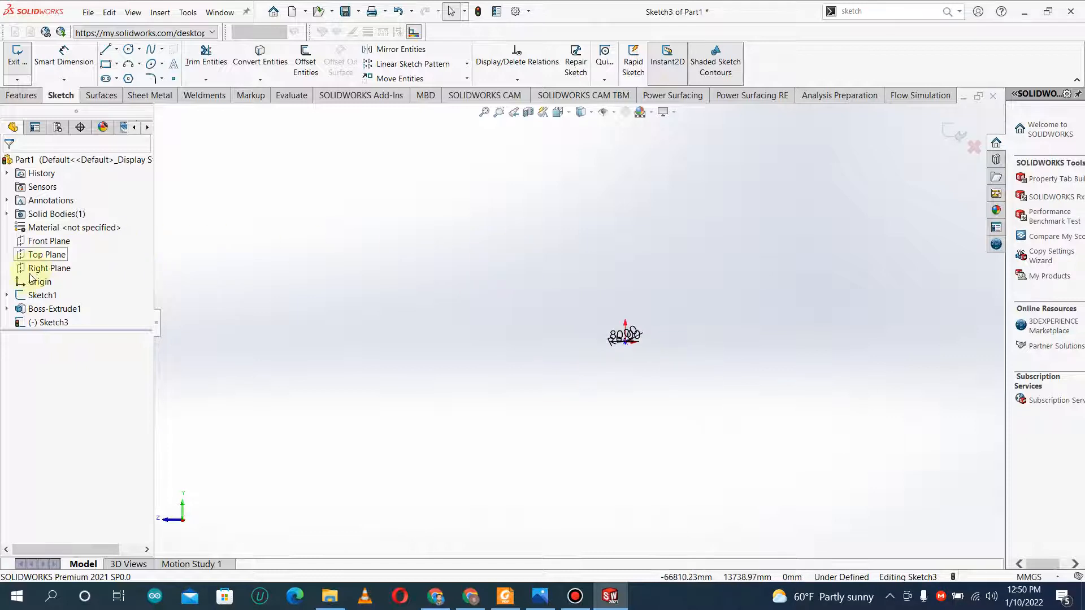
left_click(19, 299)
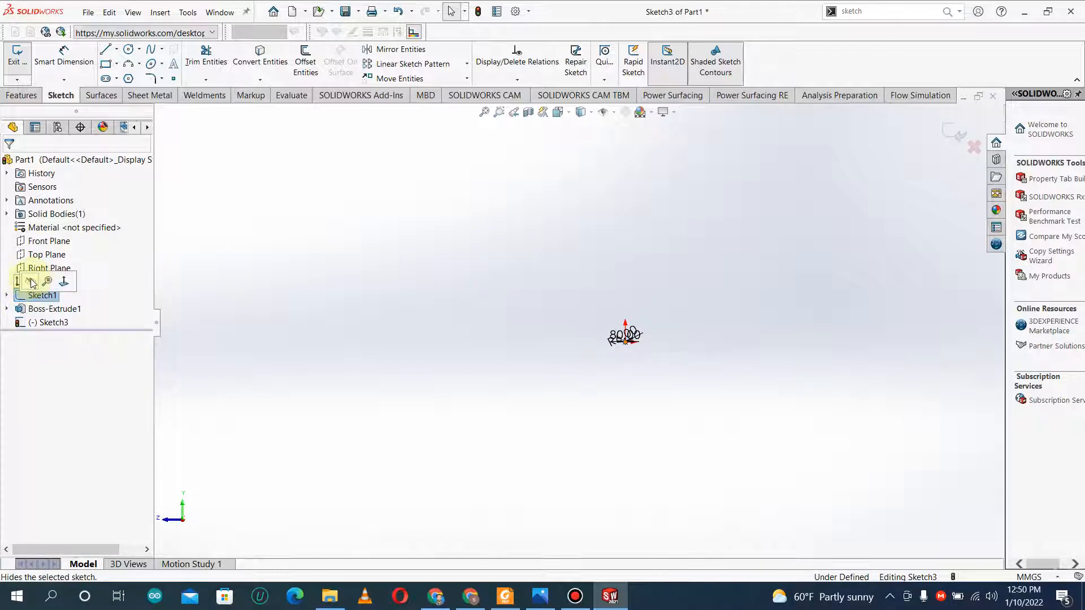
left_click(622, 140)
- Leave the slot sketch to locate the drawing picture under Sketch1, and reopen the slot sketch for editing
left_click(947, 134)
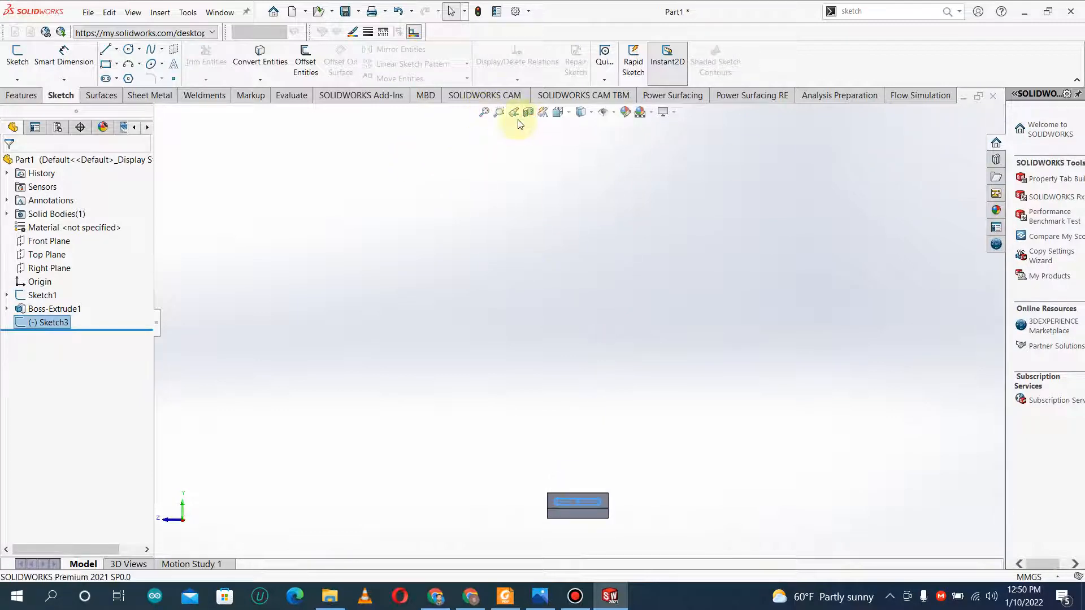
left_click(8, 295)
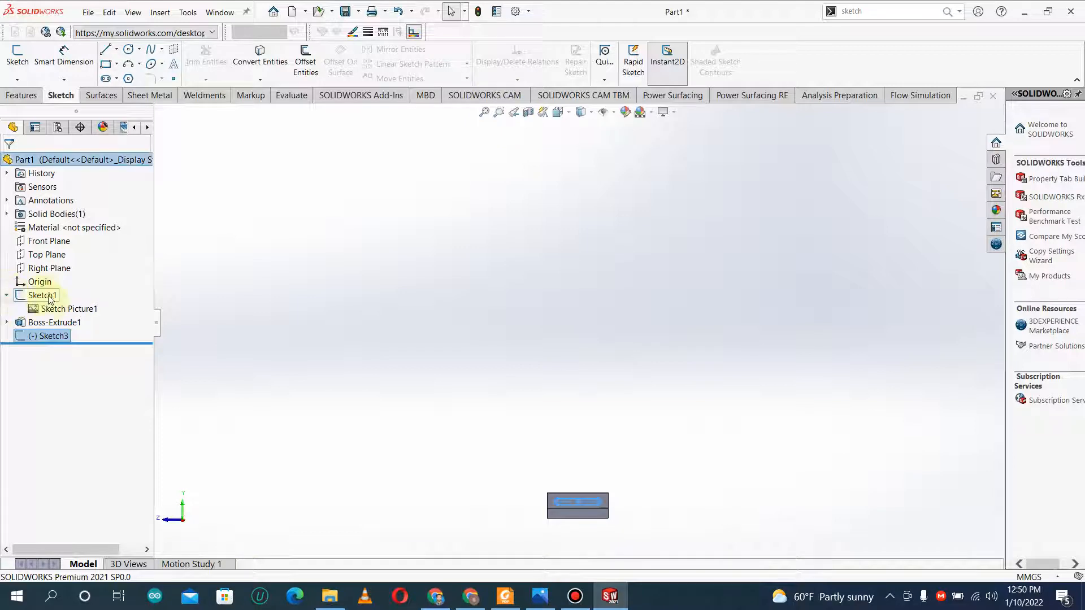
left_click(59, 308)
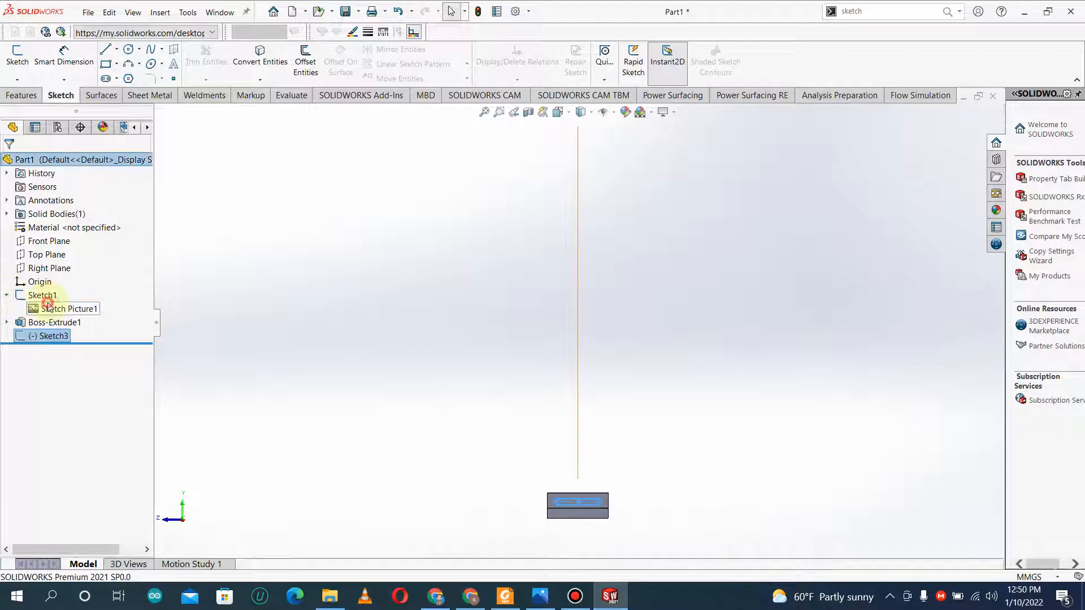
left_click(277, 295)
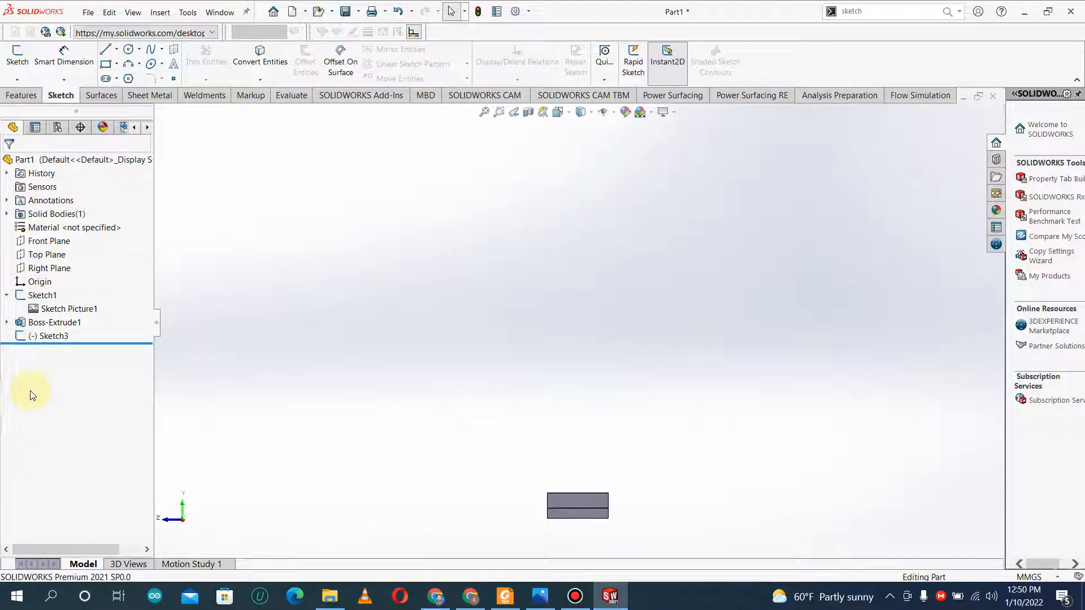
left_click(39, 337)
left_click(48, 306)
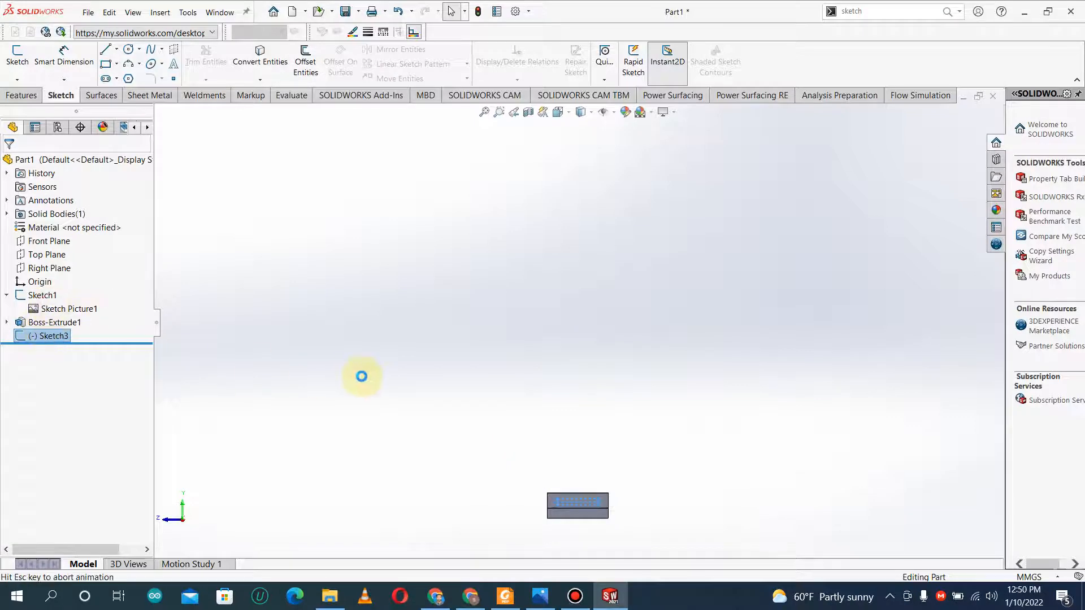
scroll(576, 475, "up", 5)
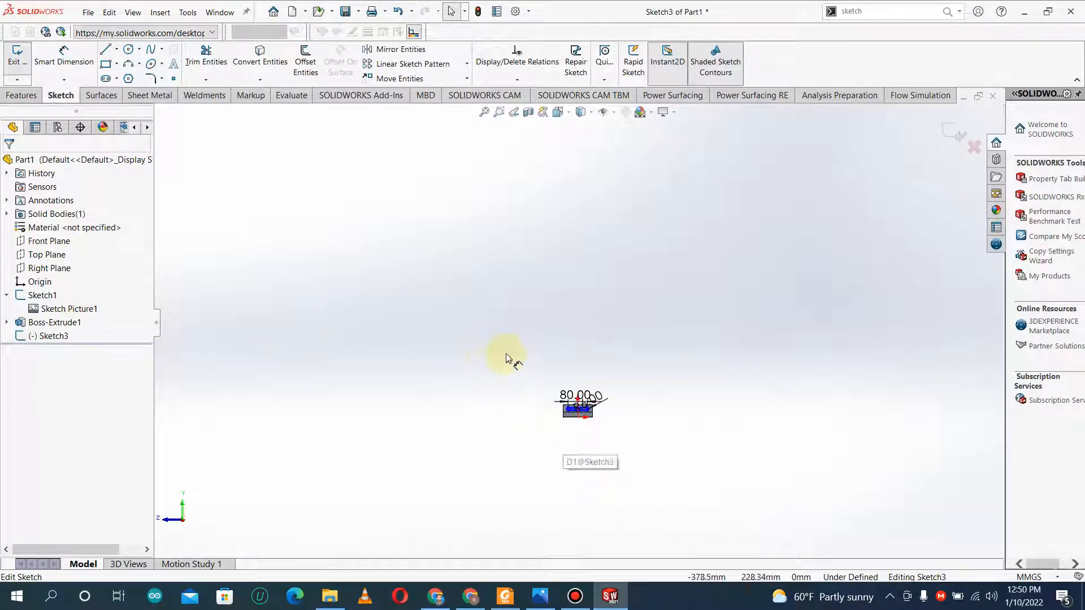
- Examine the drawing picture for the height and position dimensions of the slot on the upright leg
scroll(558, 313, "up", 1)
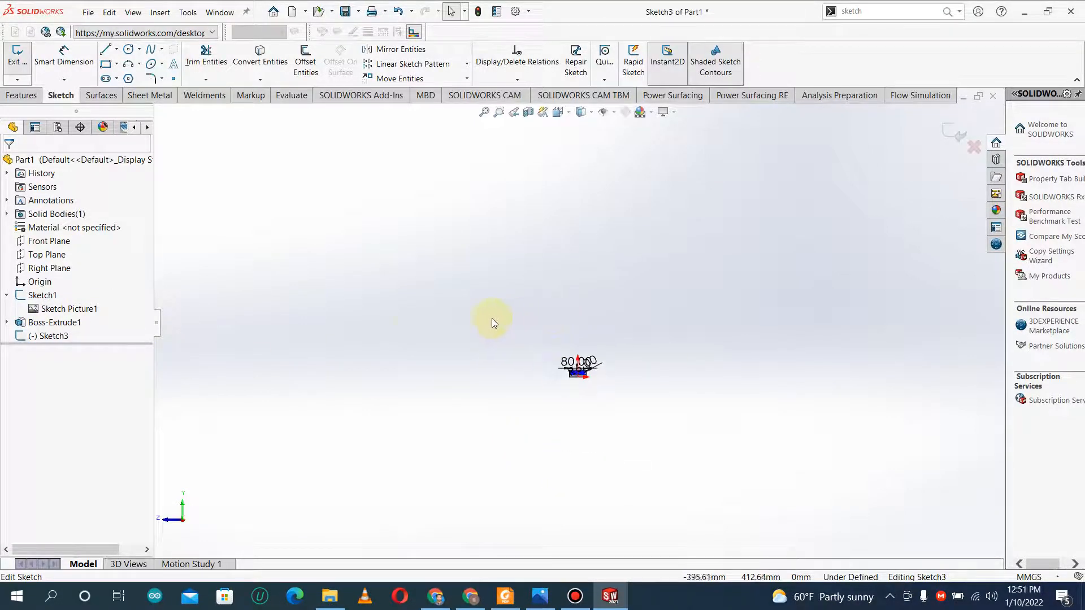
middle_click_drag(411, 330, 572, 328)
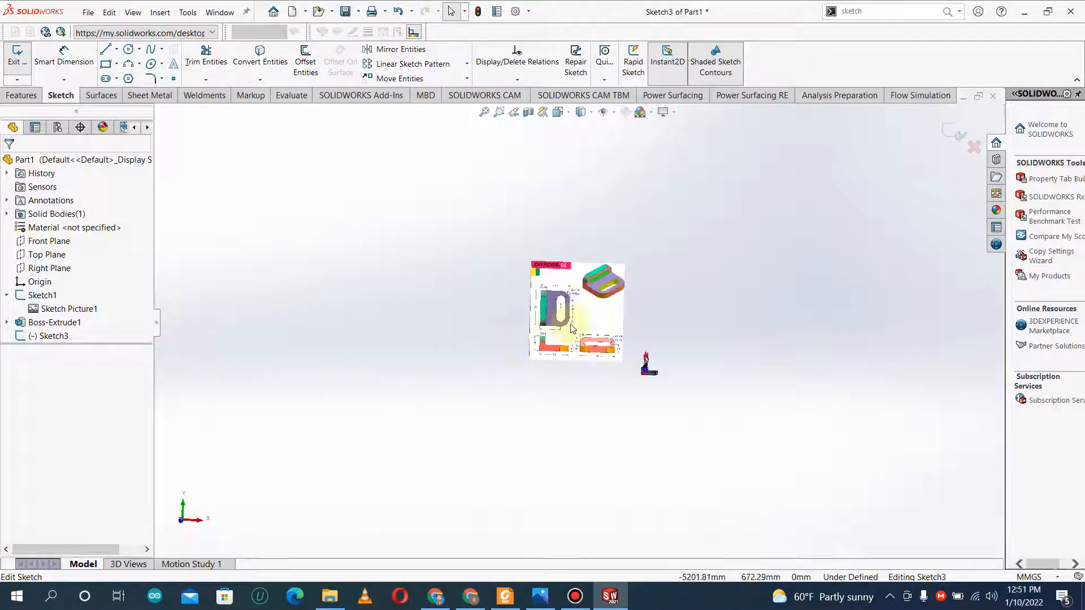
scroll(581, 286, "down", 5)
scroll(571, 351, "down", 2)
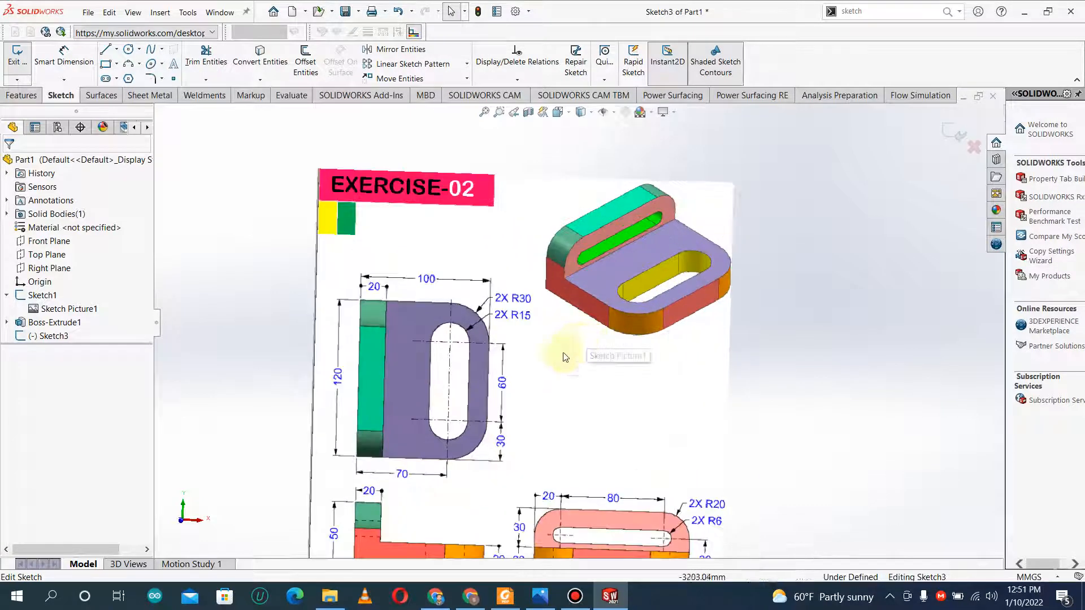
scroll(401, 401, "up", 1)
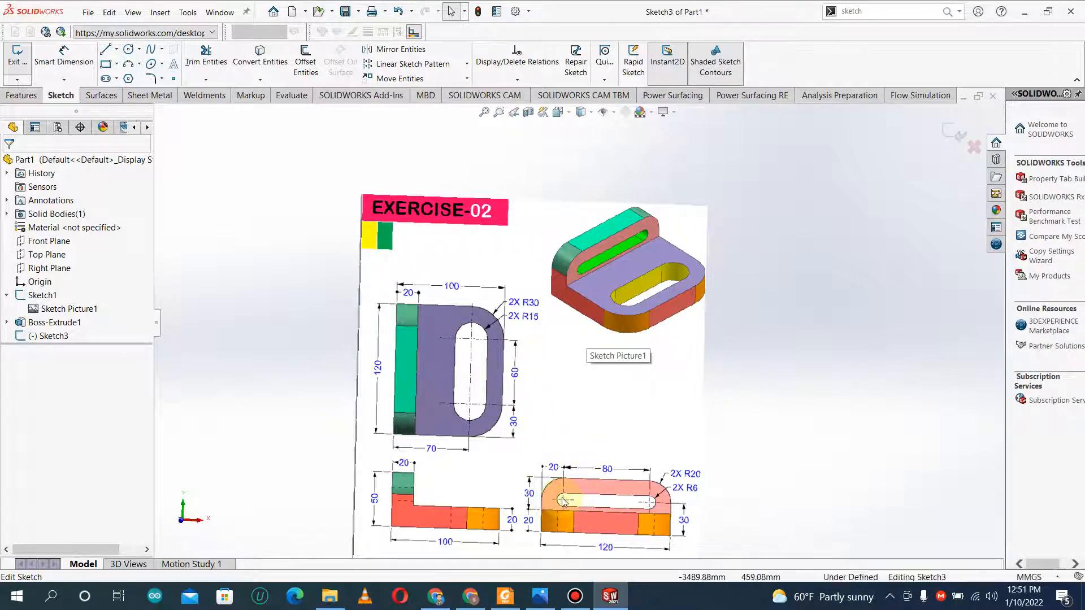
scroll(563, 501, "down", 2)
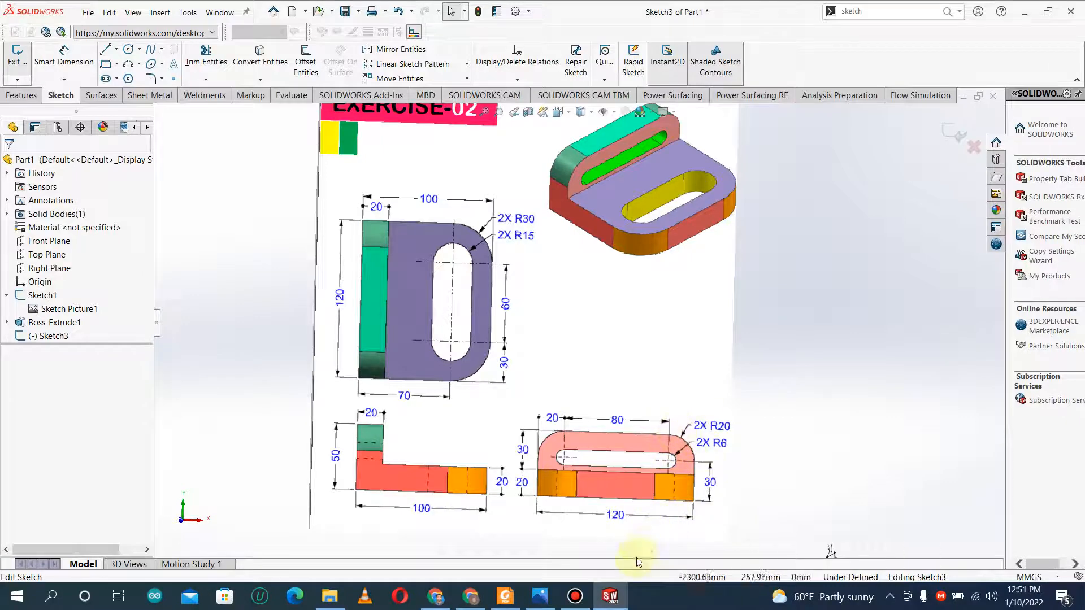
scroll(802, 452, "up", 4)
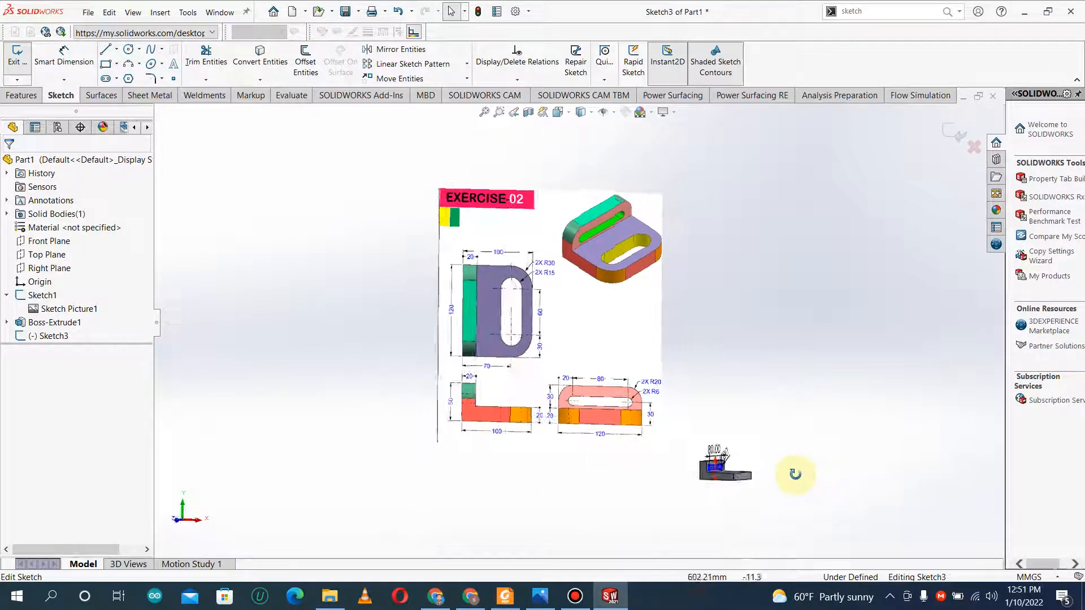
- Dimension the slot's centreline height above the bracket's bottom edge as 30 mm
middle_click_drag(795, 474, 727, 460)
scroll(617, 424, "down", 4)
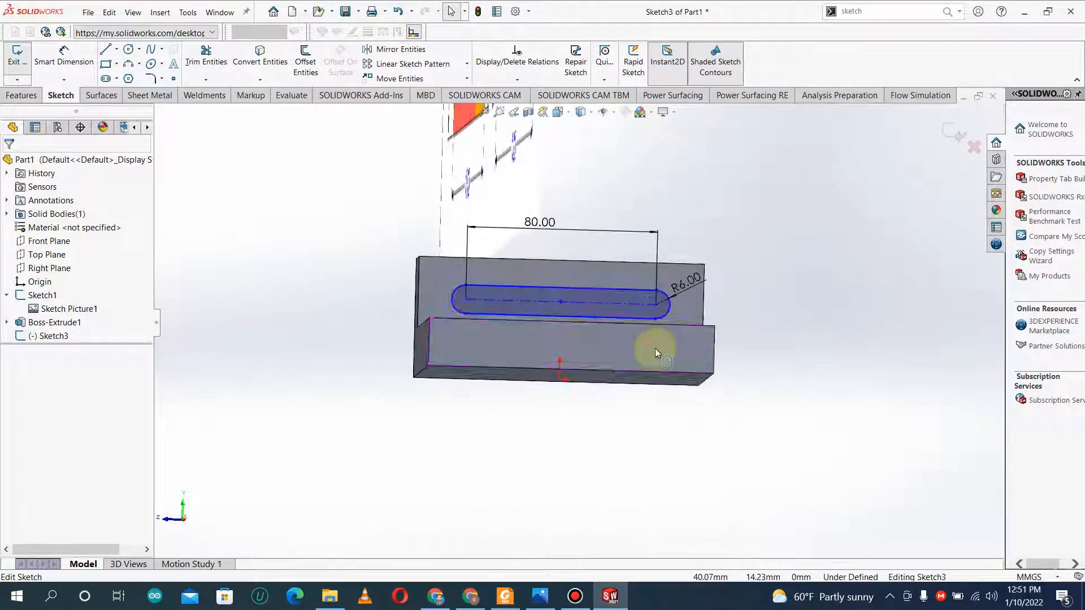
middle_click_drag(656, 348, 471, 282)
left_click(64, 56)
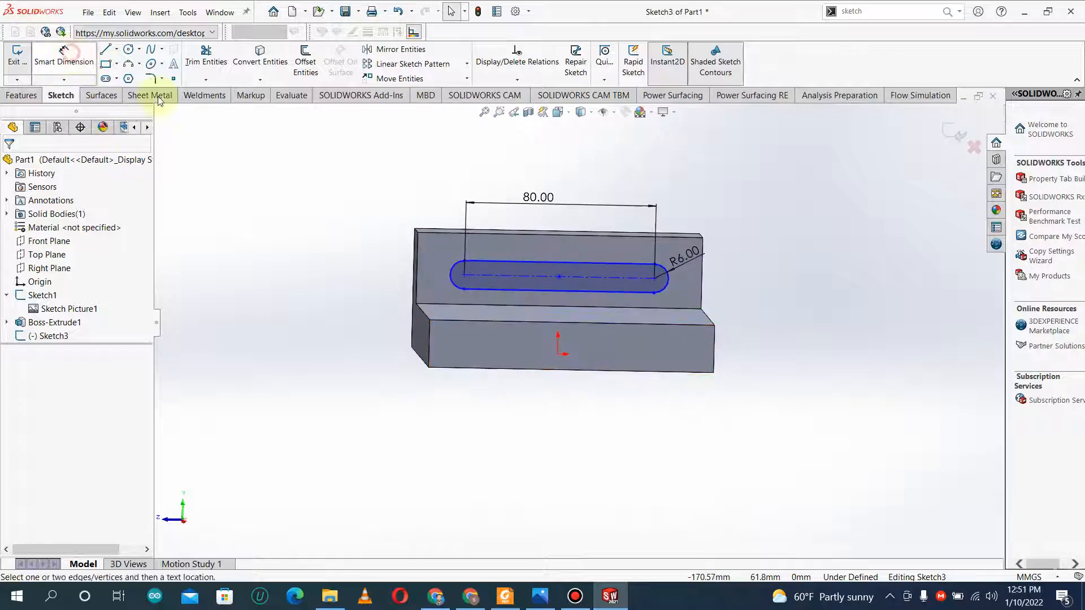
left_click(645, 283)
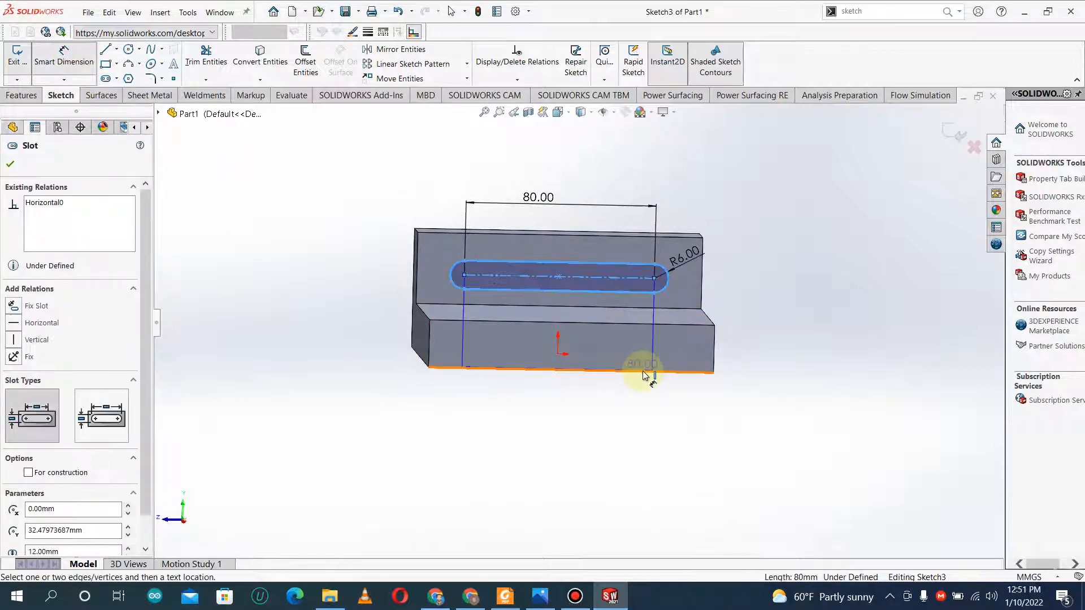
left_click(650, 371)
left_click(768, 321)
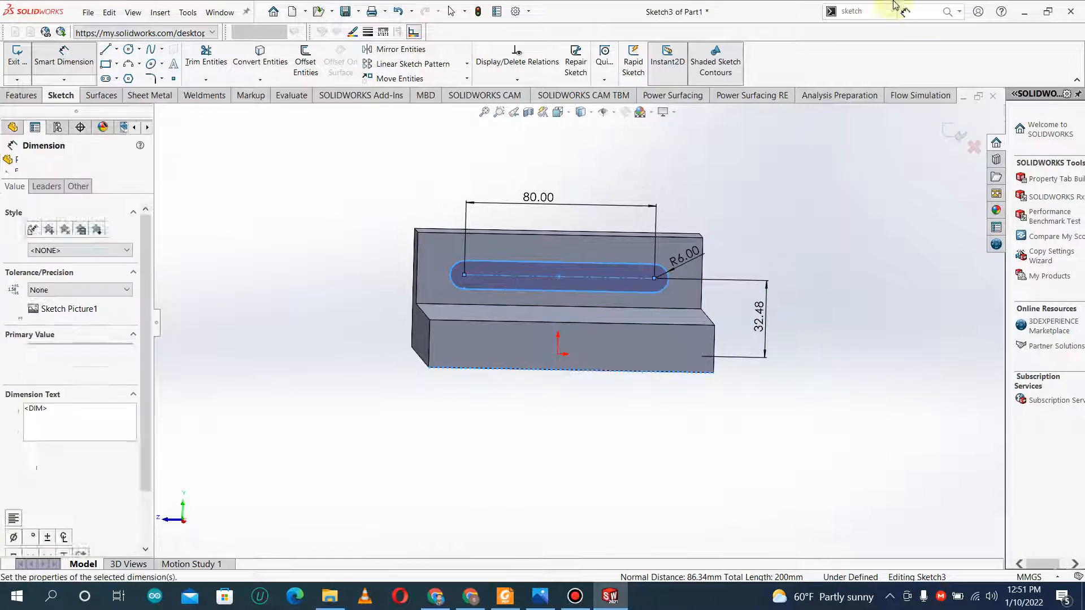
key("Return")
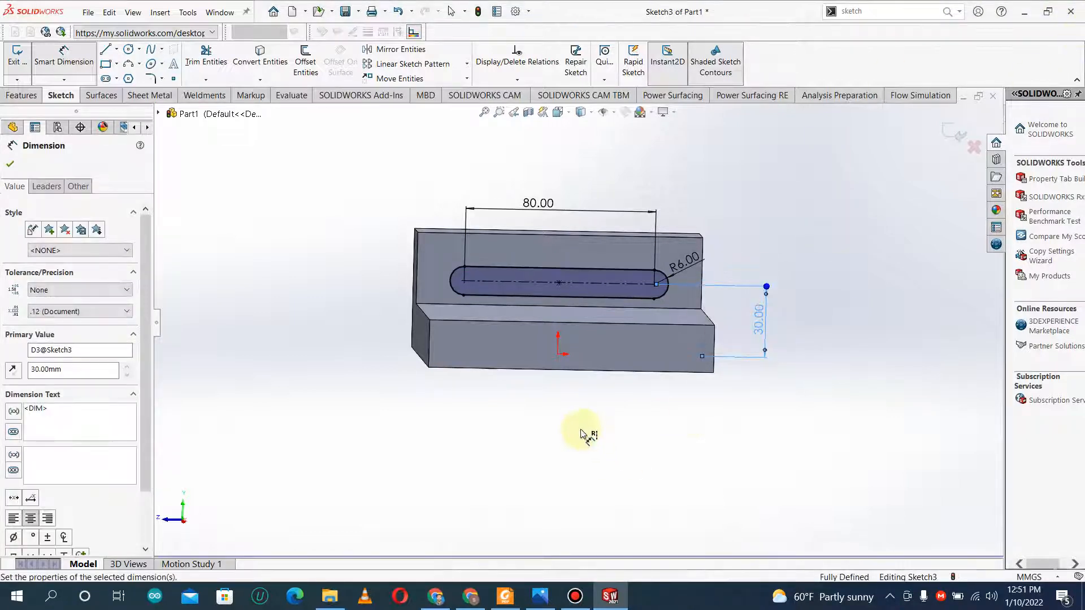
left_click(10, 164)
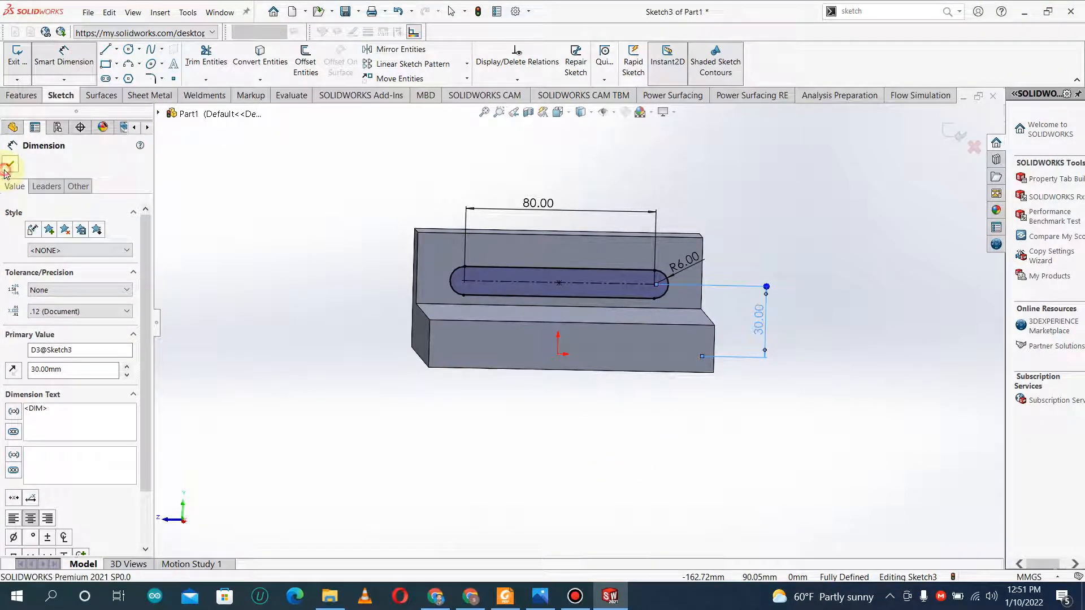
- Cut the slot sketch through the upright leg with an Extruded Cut set to Through All
left_click(28, 95)
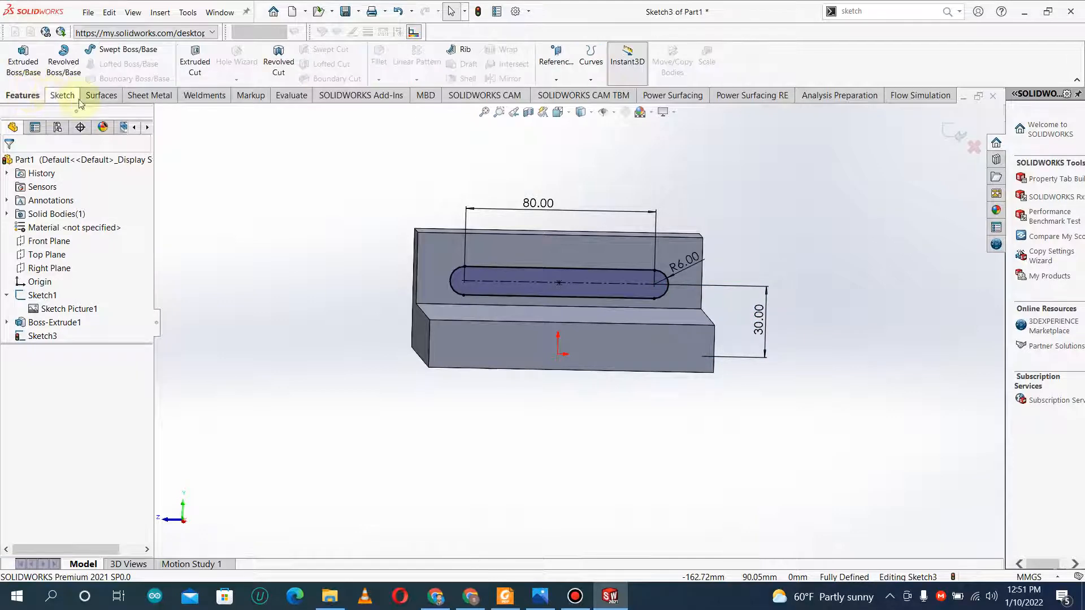
left_click(195, 62)
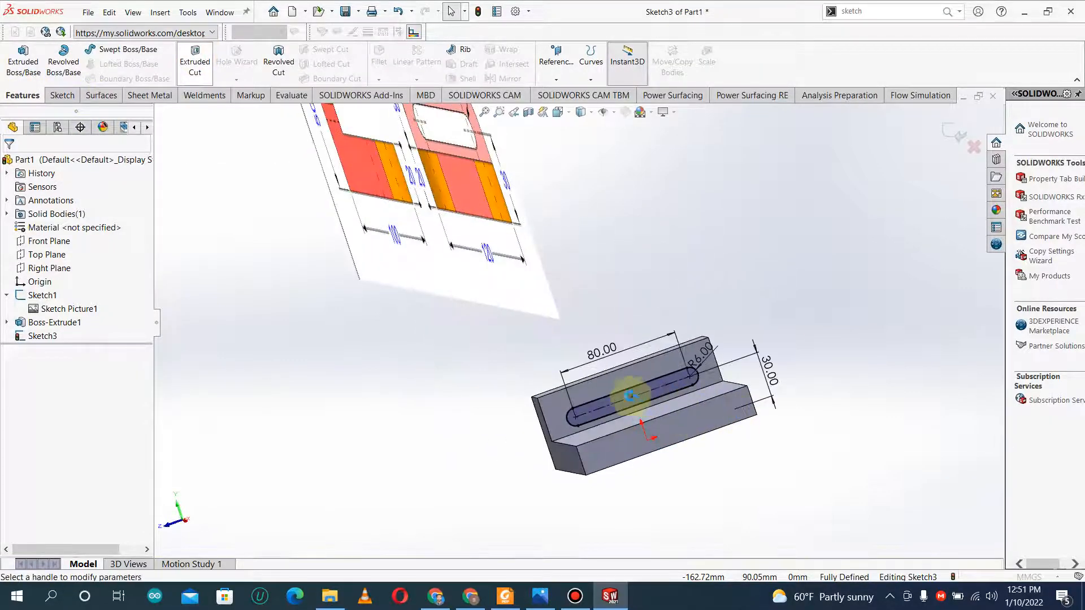
left_click(118, 243)
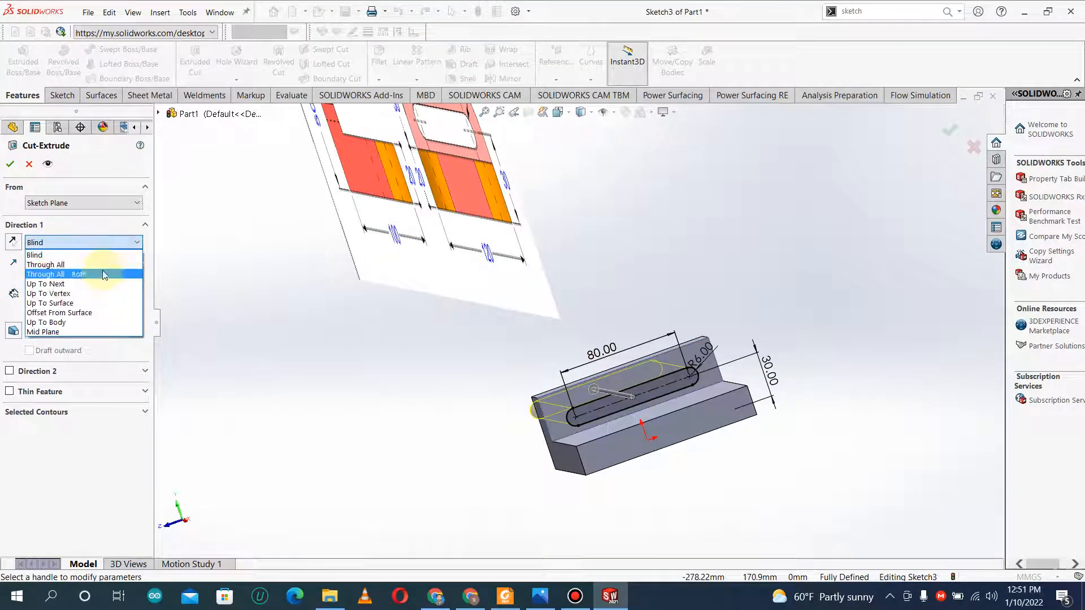
left_click(100, 264)
middle_click_drag(450, 368, 690, 398)
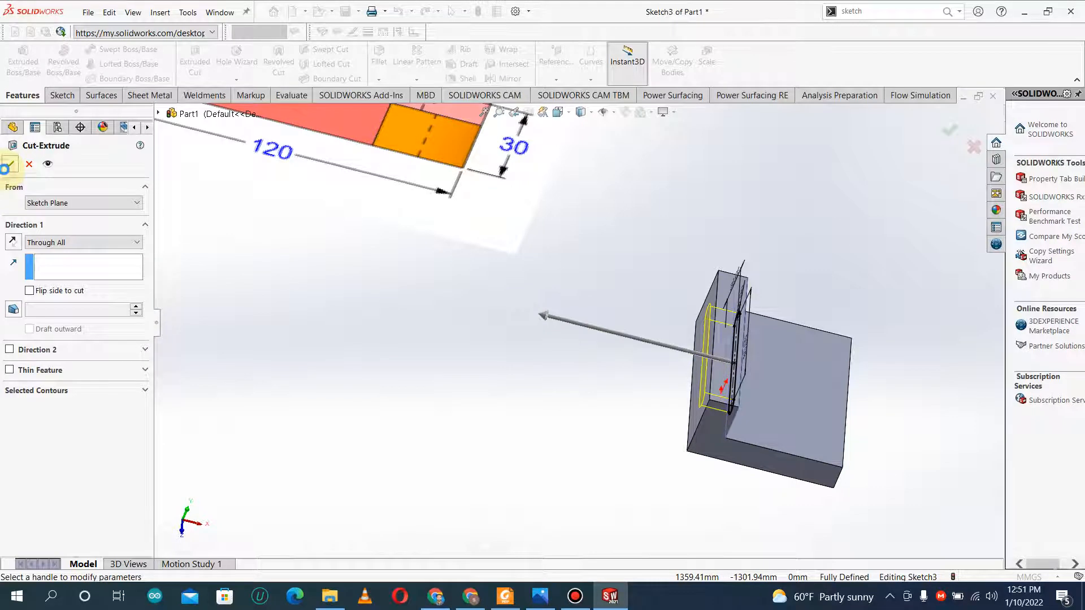
left_click(9, 165)
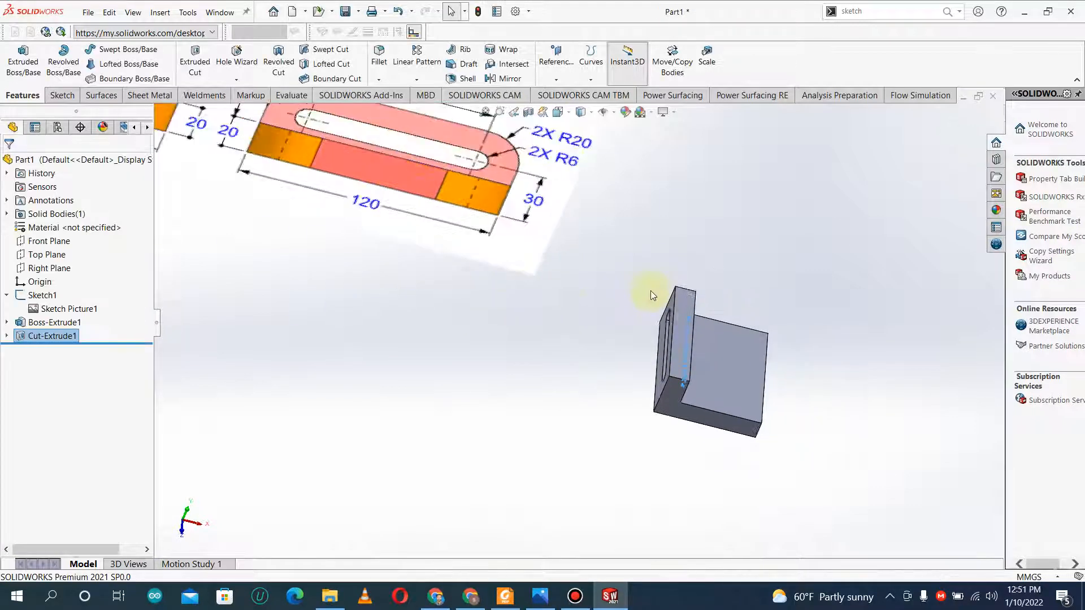
- Start a new sketch on the upper face of the bracket's horizontal base leg
scroll(727, 300, "down", 2)
middle_click_drag(727, 300, 708, 317)
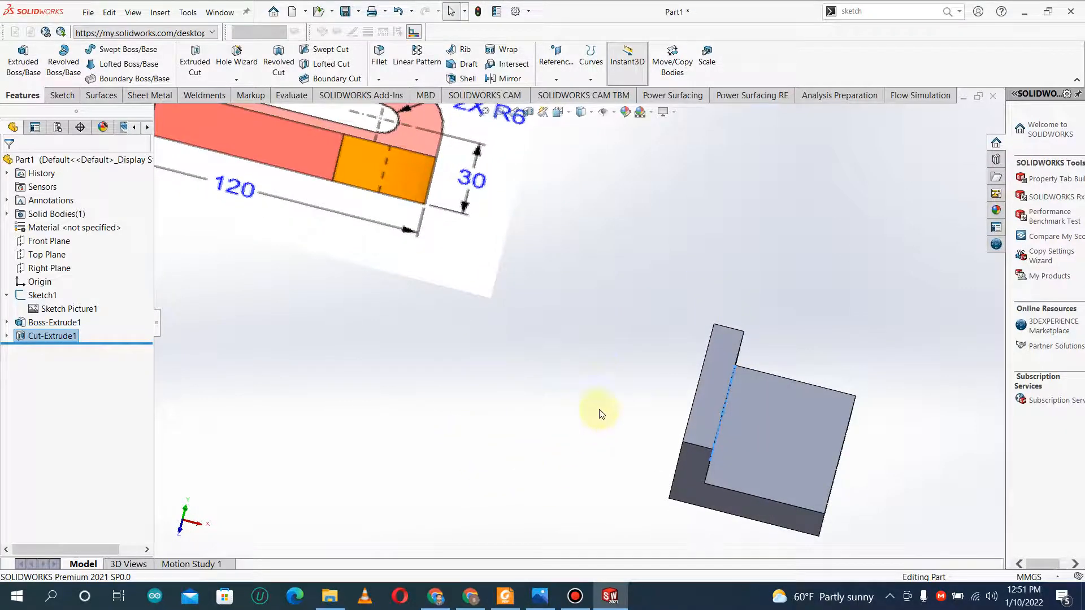
scroll(707, 423, "up", 5)
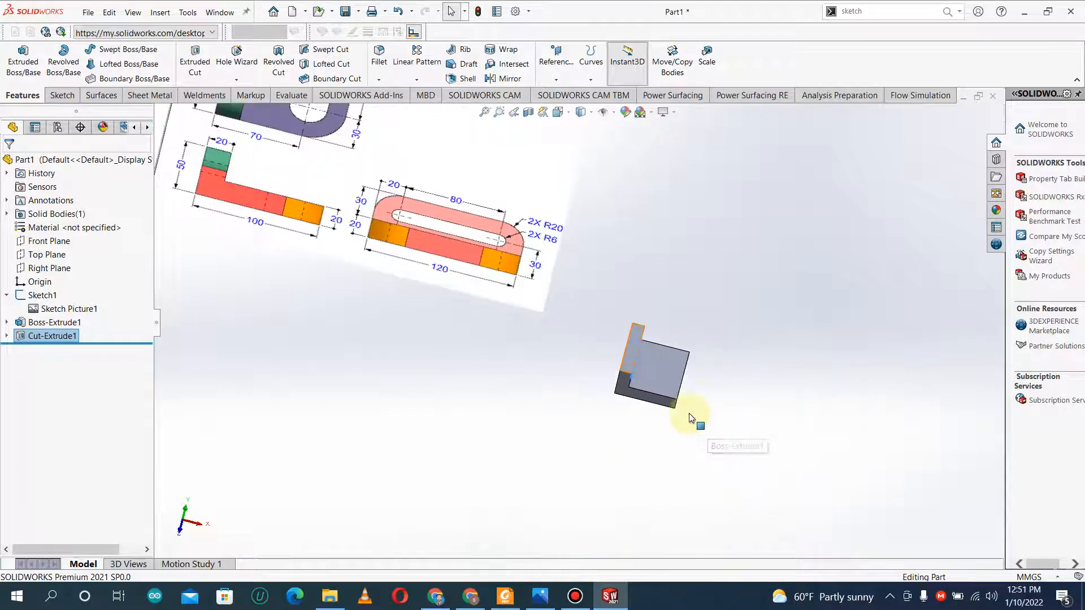
scroll(689, 414, "down", 4)
mouse_move(596, 306)
middle_mouse_down()
mouse_move(575, 318)
mouse_move(395, 322)
mouse_move(618, 286)
mouse_move(458, 271)
mouse_move(619, 294)
mouse_move(613, 367)
mouse_move(548, 242)
mouse_move(678, 409)
mouse_move(628, 391)
mouse_move(666, 452)
mouse_move(484, 242)
mouse_move(601, 249)
mouse_move(497, 325)
middle_mouse_up()
left_click(498, 326)
middle_click_drag(562, 442, 548, 460)
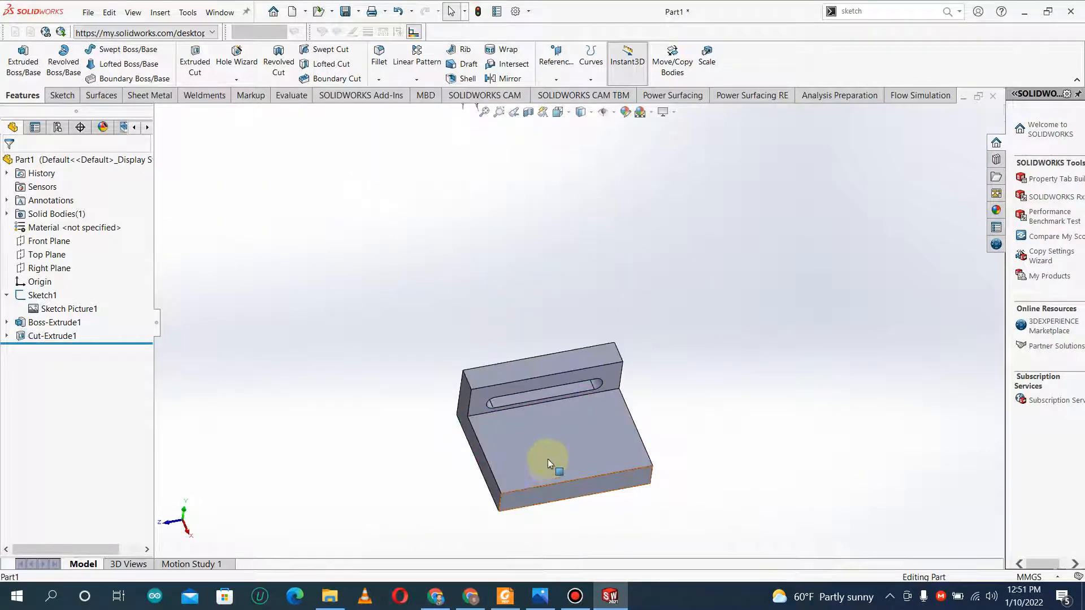
left_click(548, 435)
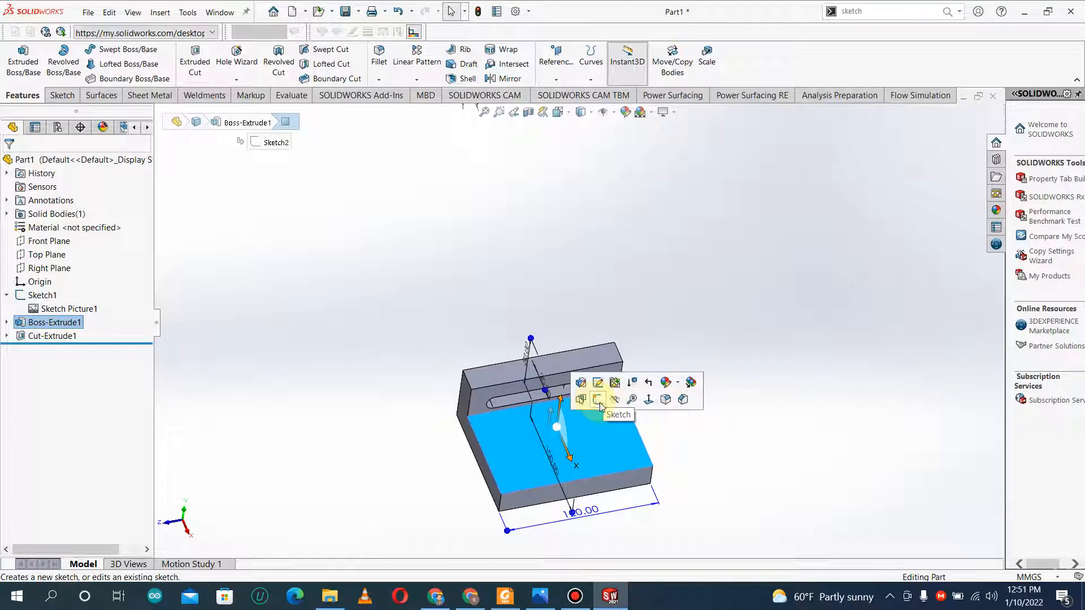
left_click(598, 401)
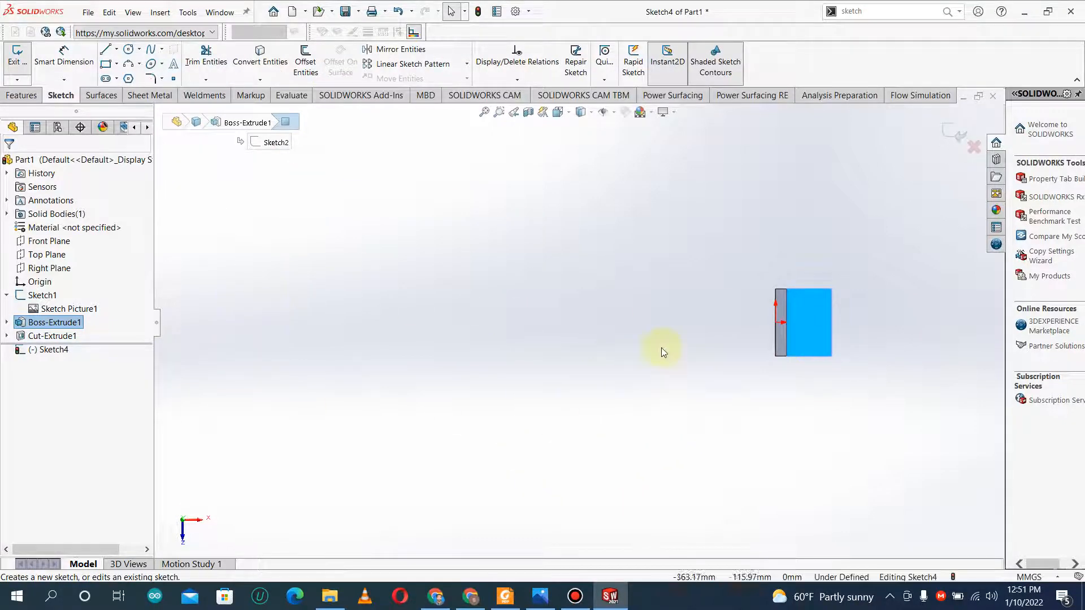
- Examine the base slot's dimensions in the drawing picture's plan view, and return to a view normal to the new sketch
middle_click_drag(683, 337, 675, 269)
scroll(322, 327, "up", 2)
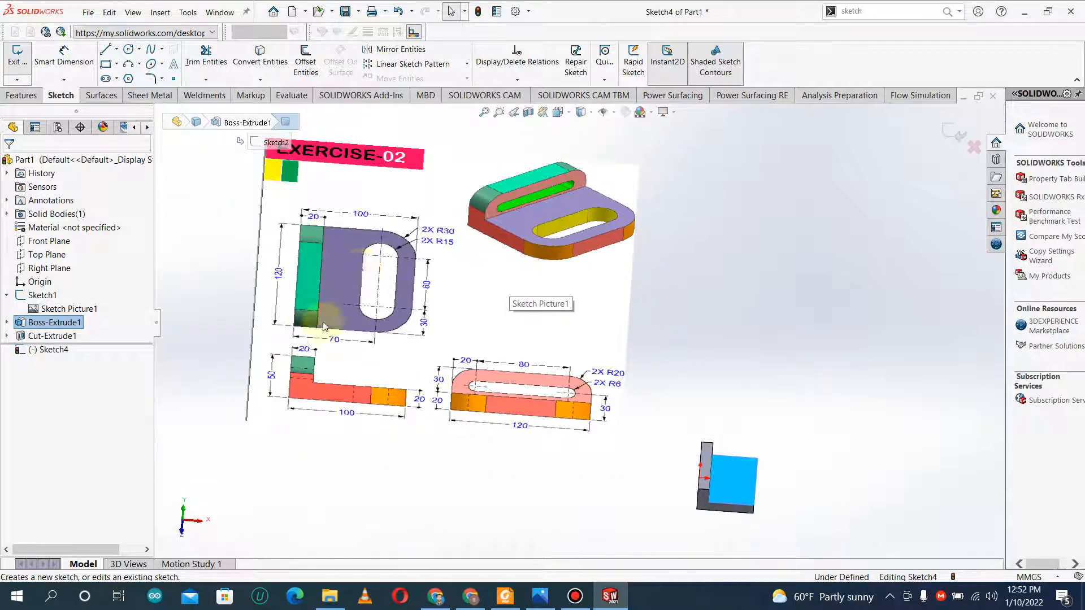
scroll(473, 319, "down", 2)
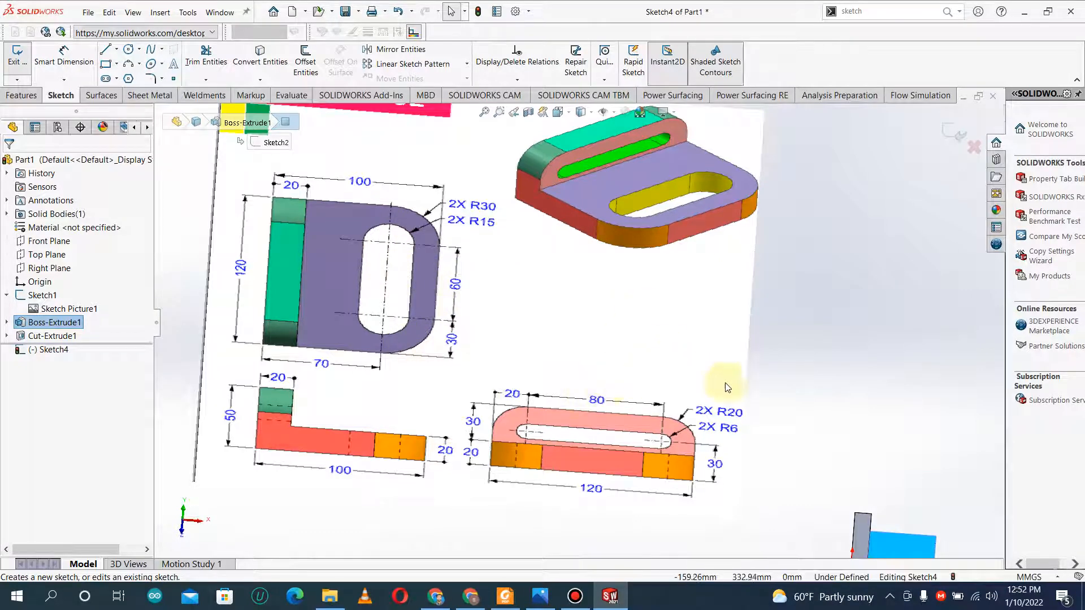
scroll(716, 425, "up", 3)
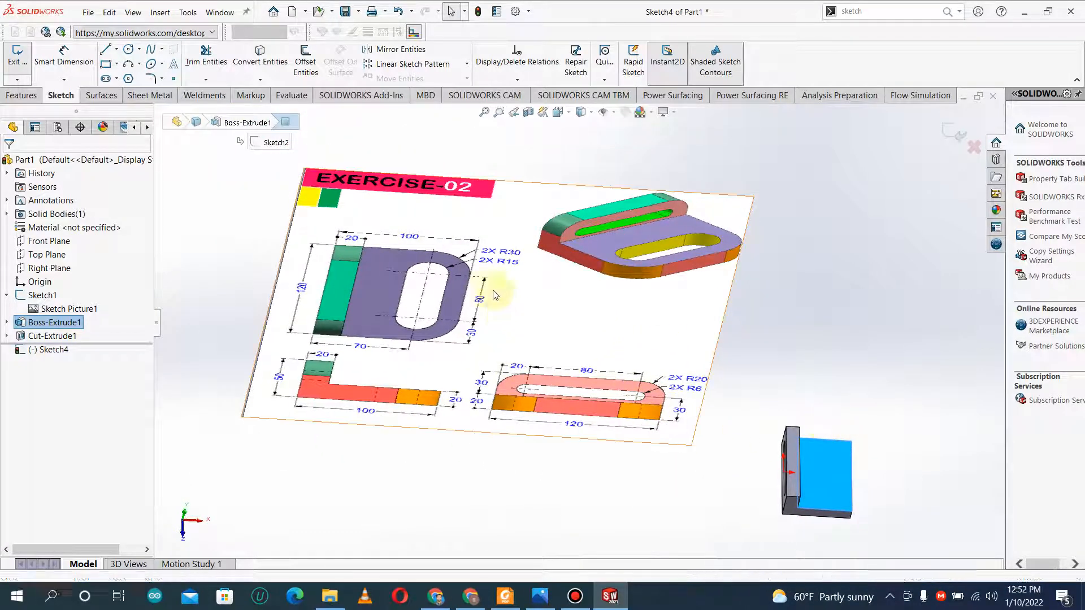
right_click(826, 466)
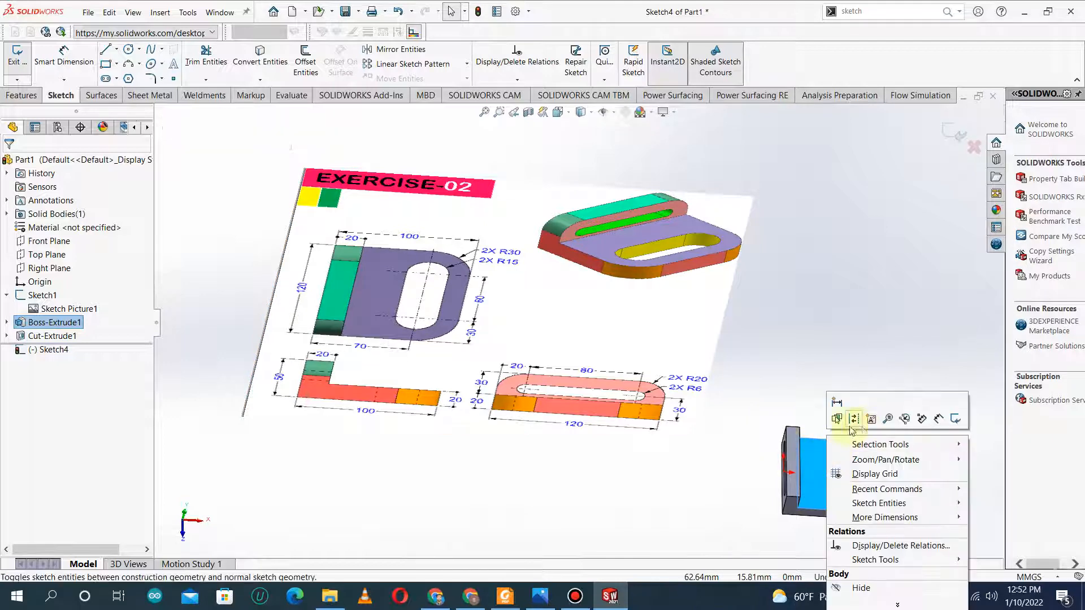
right_click(51, 351)
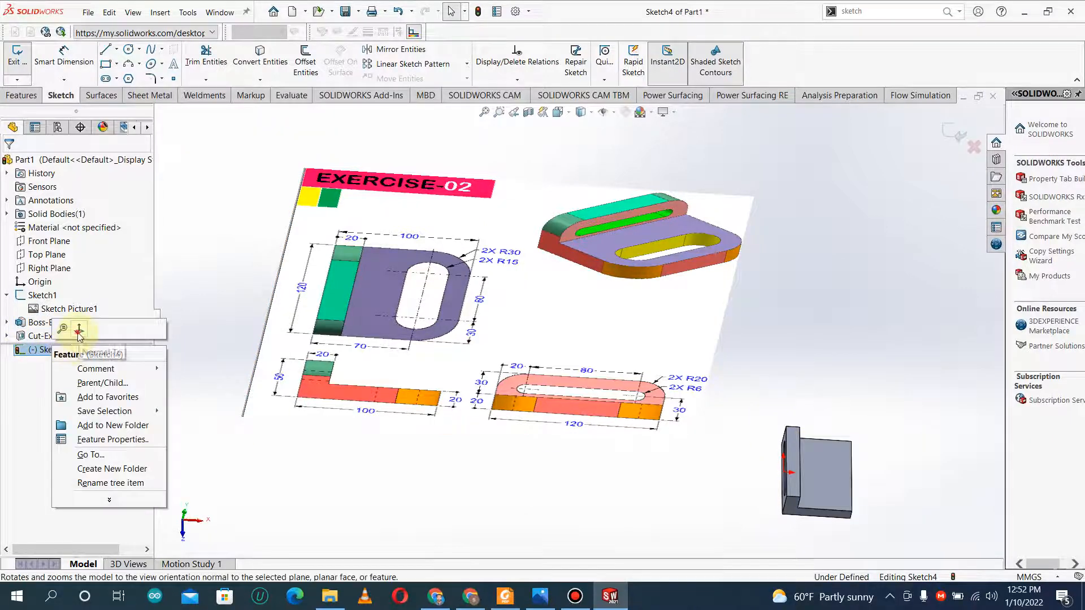
left_click(90, 339)
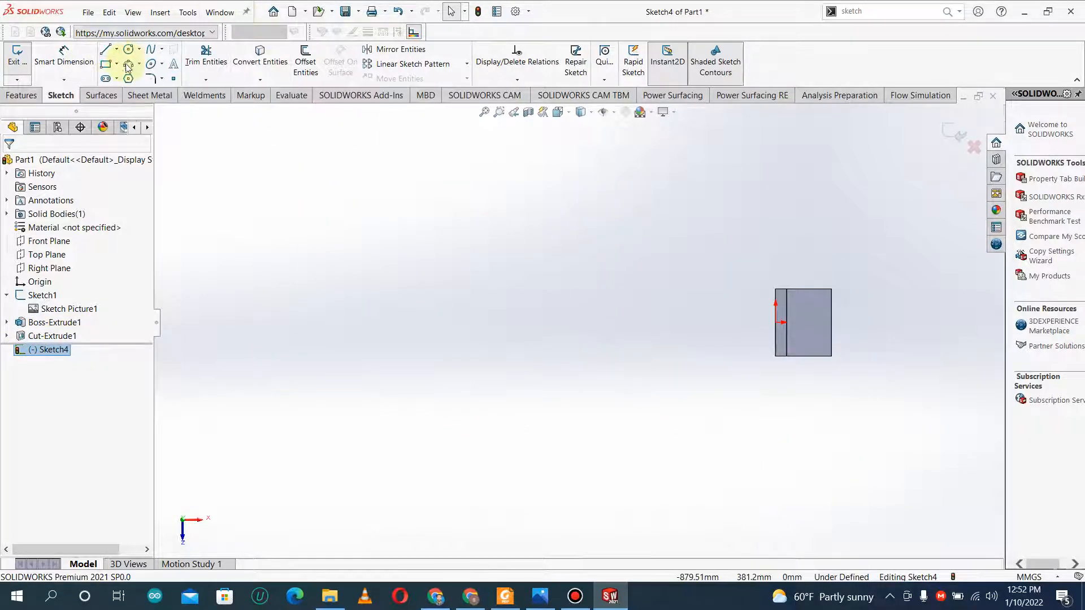
- Sketch a vertical straight slot on the base face, about 83 mm between arc centres and about 37 mm wide
scroll(853, 341, "down", 4)
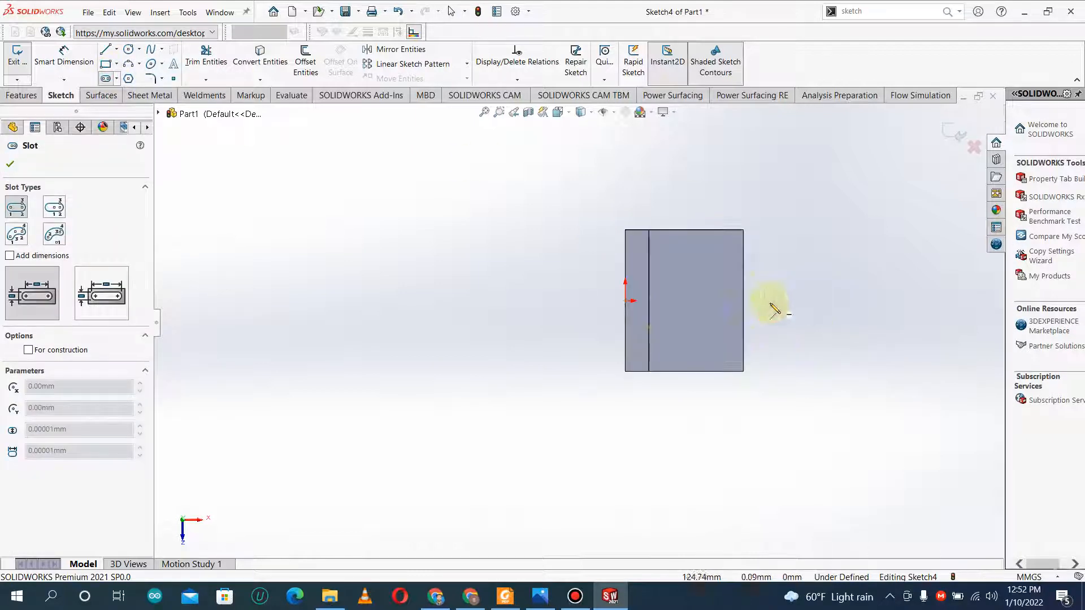
left_click(705, 254)
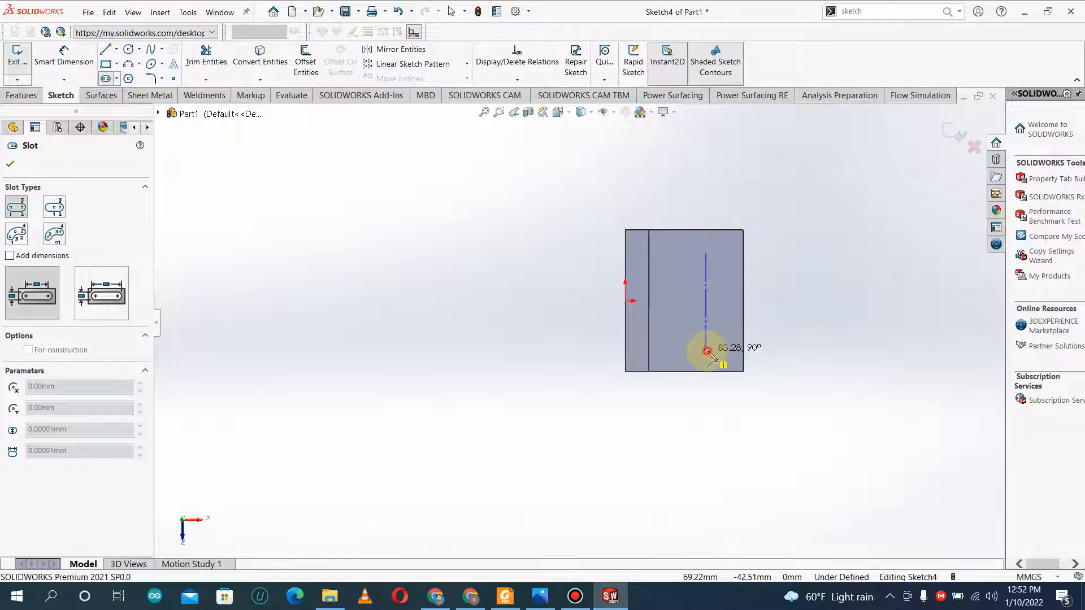
left_click(707, 351)
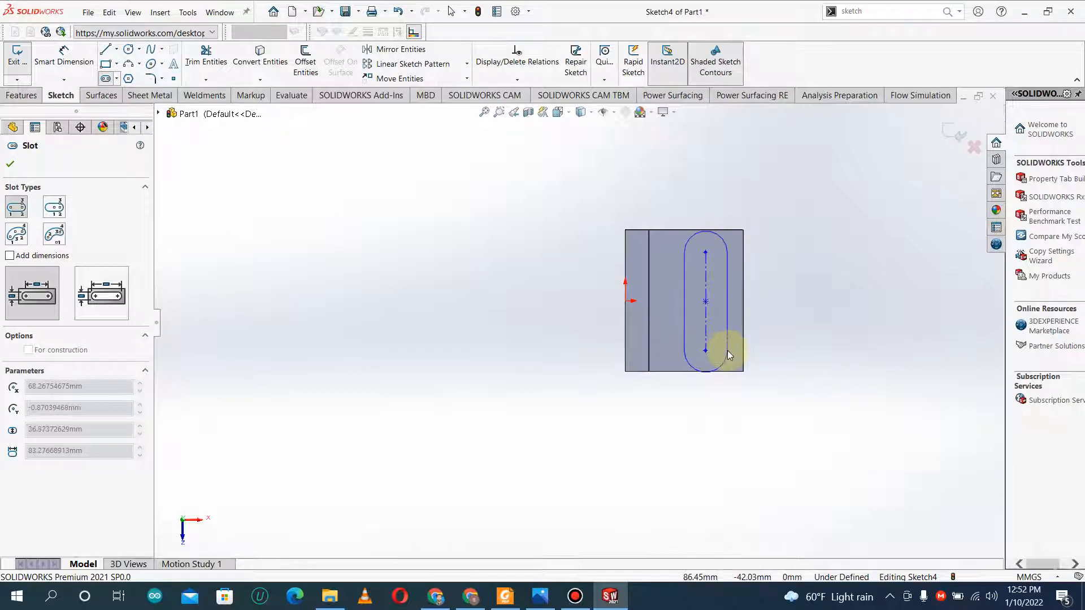
left_click(727, 350)
key("Escape")
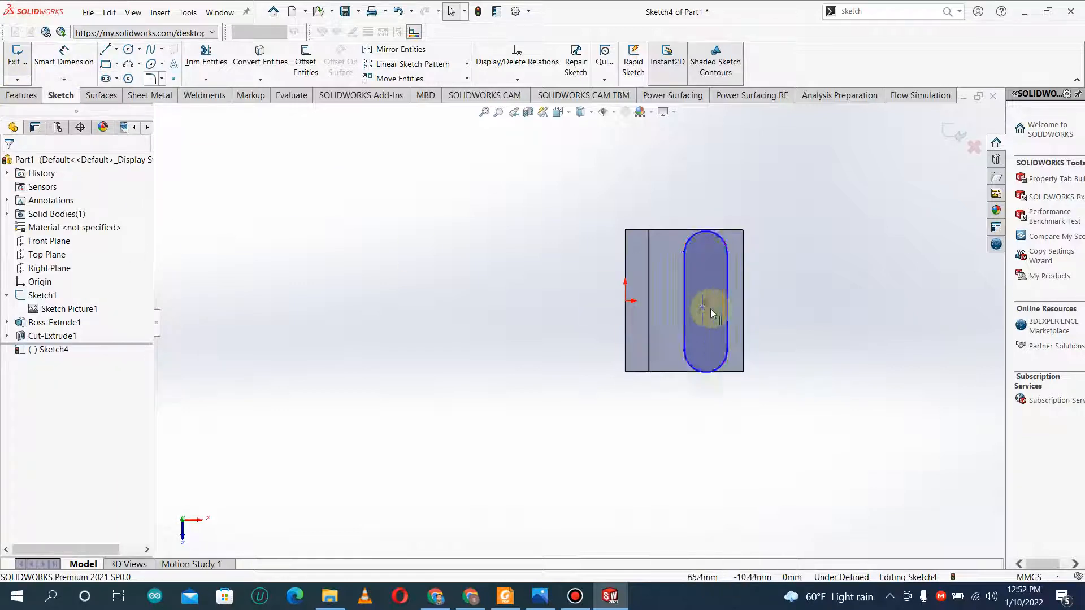
- Add a horizontal relation between the base slot's centre point and the origin
left_click(705, 301)
left_click(626, 301, "ctrl")
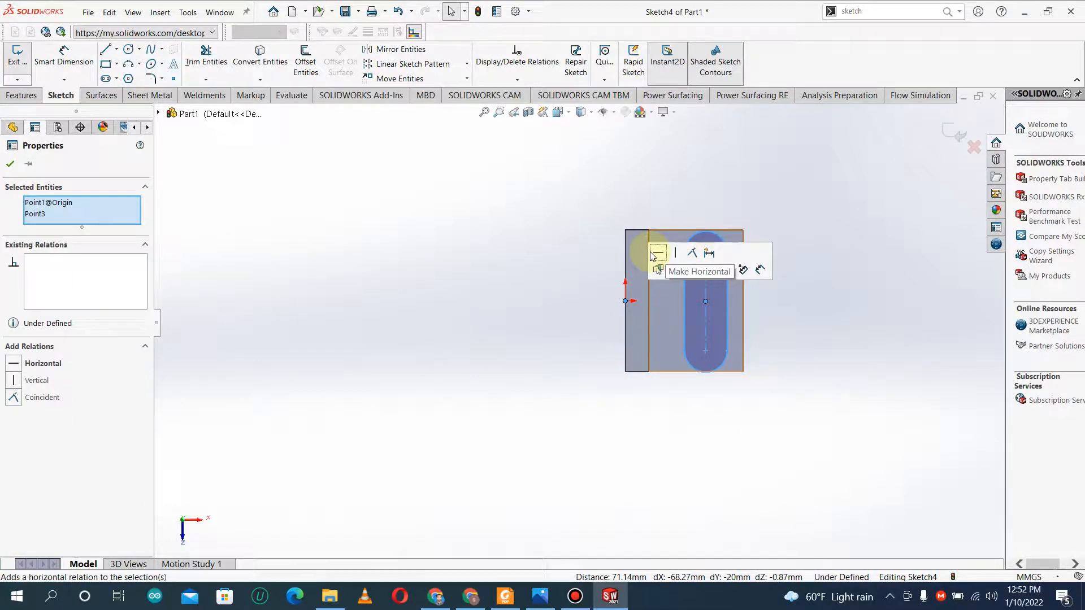
left_click(658, 253)
left_click(10, 164)
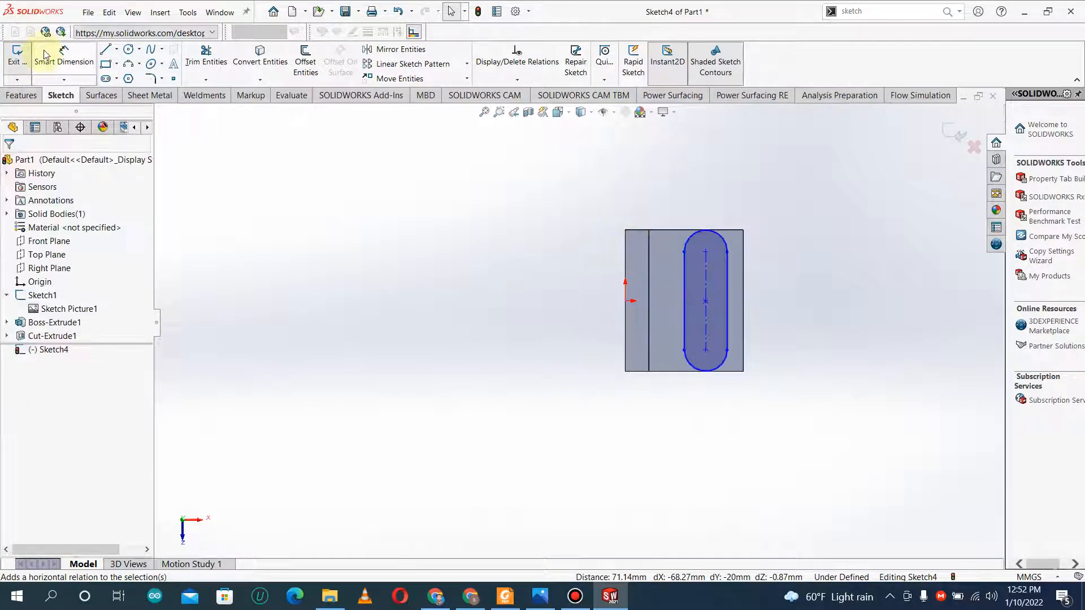
- Dimension the base slot's arc centre-to-centre distance as 60 mm
left_click(64, 57)
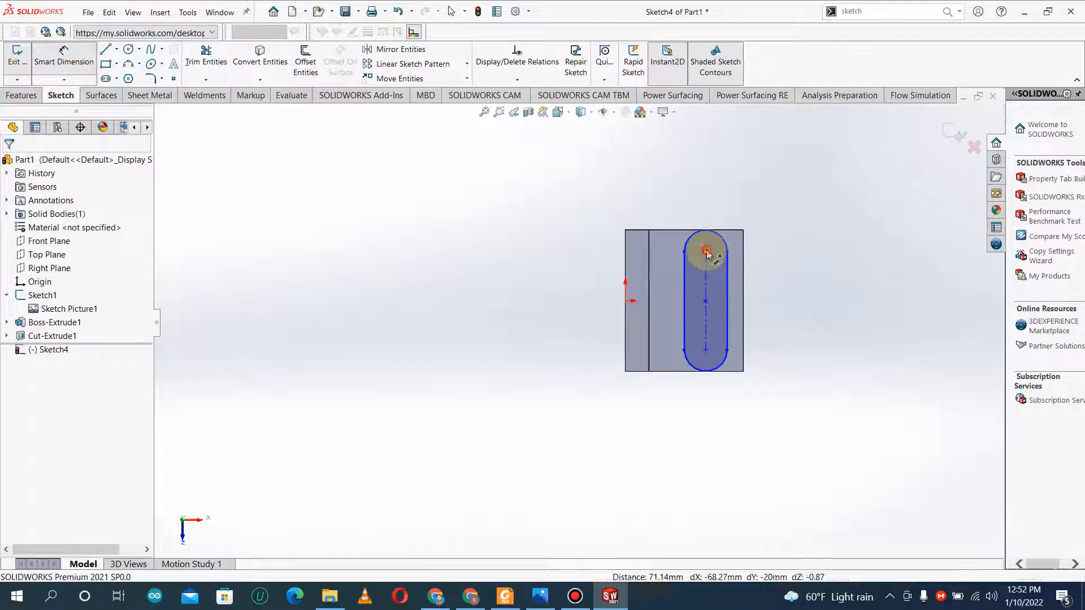
left_click(711, 356)
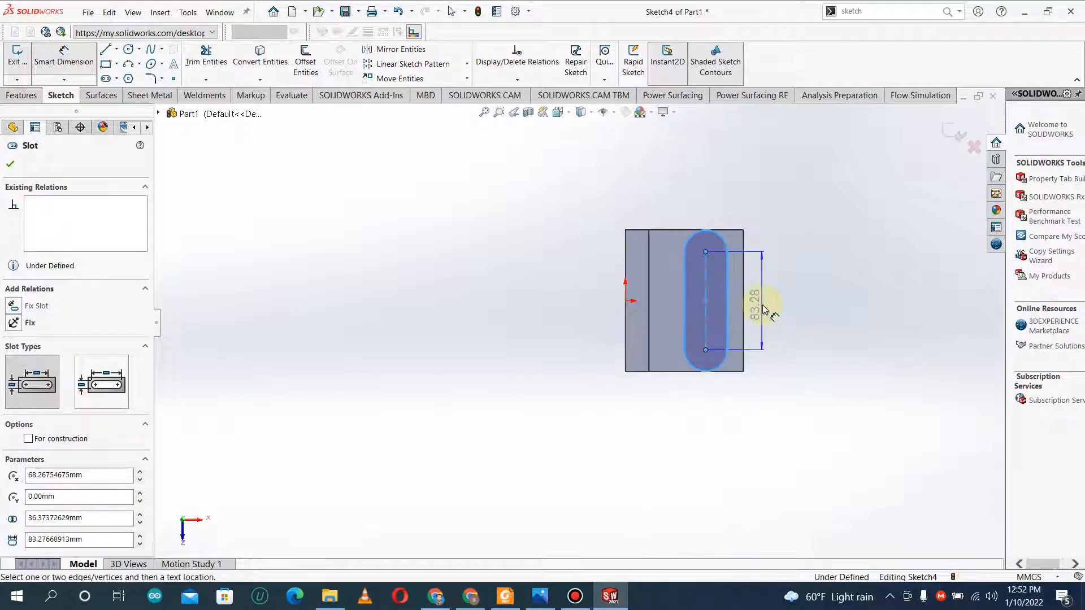
left_click(758, 303)
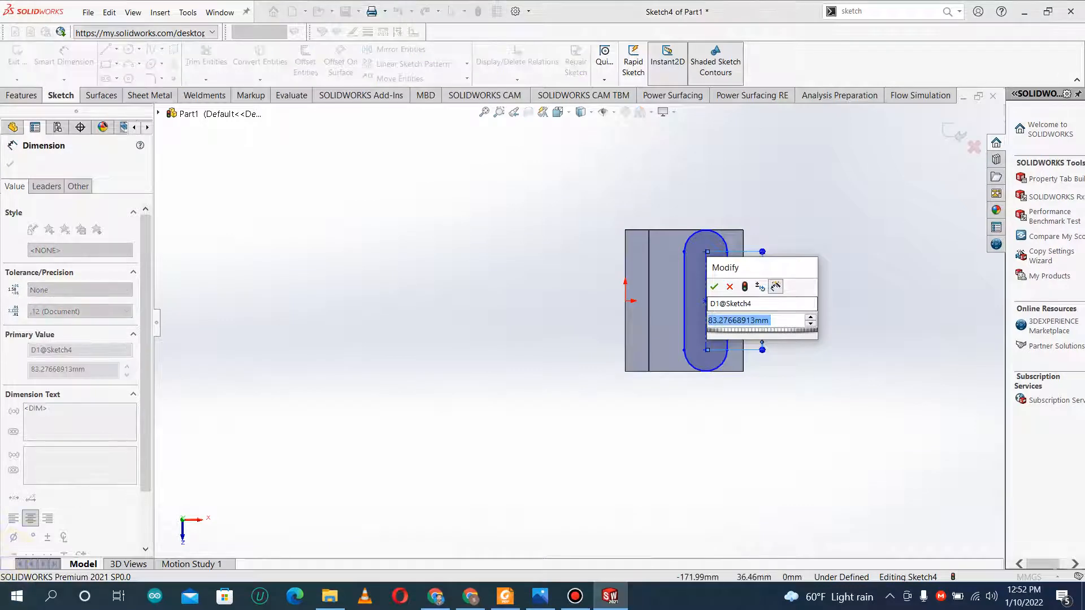
type("80")
key("Return")
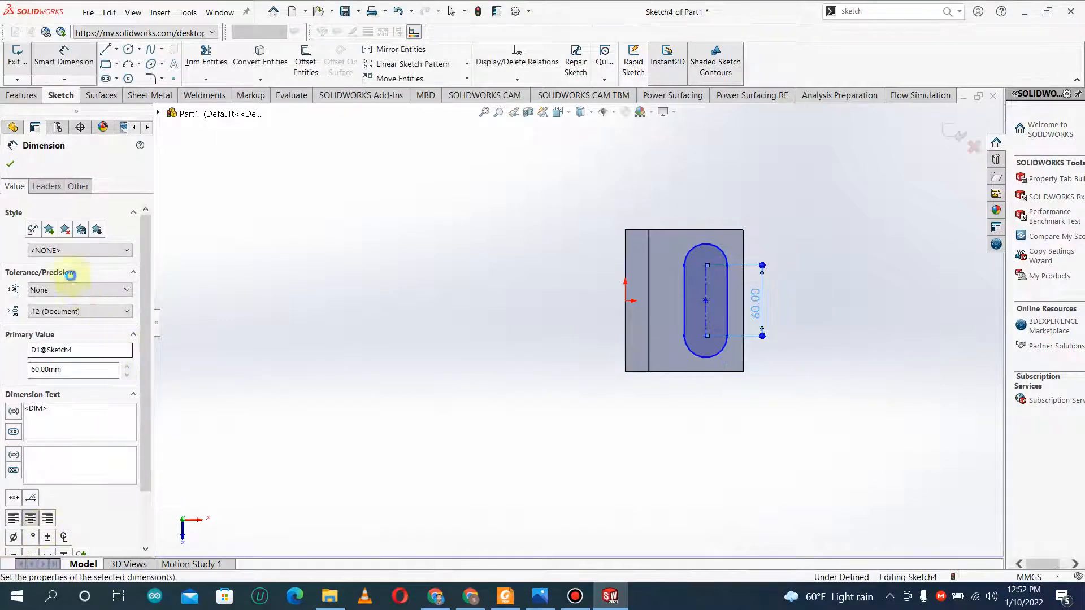
- Dimension the end arc radius of the base slot as 15 mm
left_click(709, 245)
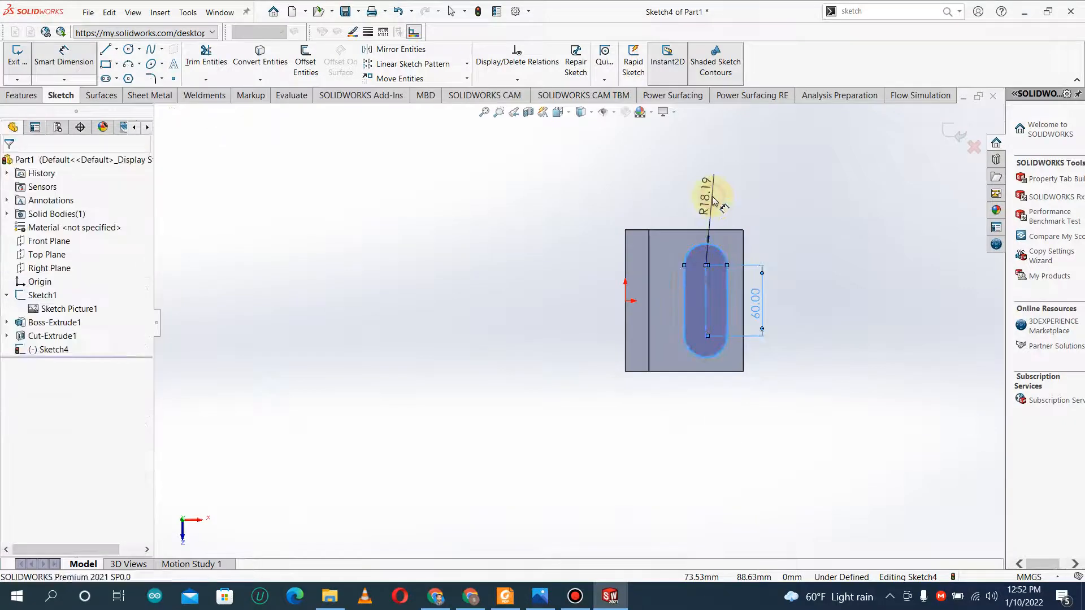
left_click(713, 201)
type("15")
key("Return")
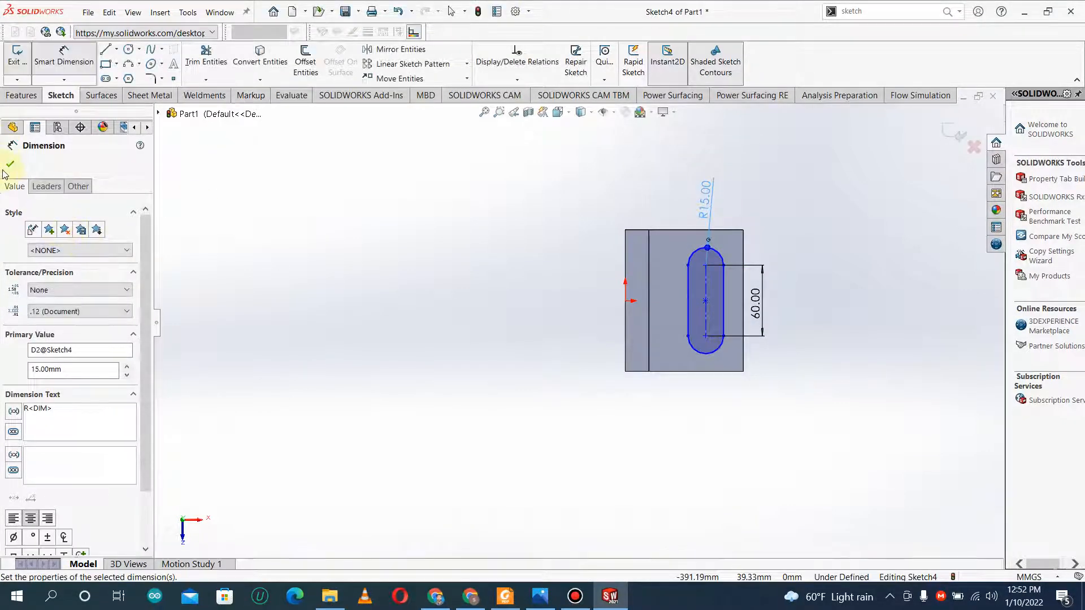
left_click(9, 165)
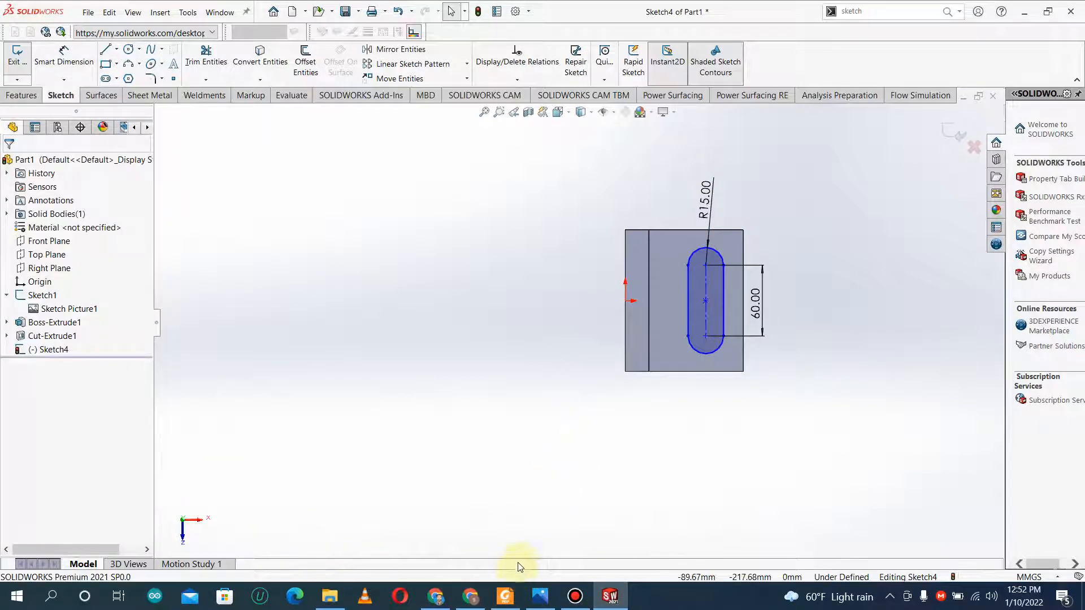
- Examine the slot's position in the drawing picture and measure the distance from its arc centre to the base's side edge
scroll(472, 389, "up", 3)
mouse_move(429, 373)
middle_mouse_down()
mouse_move(174, 281)
mouse_move(307, 237)
mouse_move(346, 249)
mouse_move(554, 378)
mouse_move(520, 279)
mouse_move(707, 344)
mouse_move(669, 352)
mouse_move(599, 322)
mouse_move(620, 327)
mouse_move(511, 347)
middle_mouse_up()
scroll(512, 431, "down", 2)
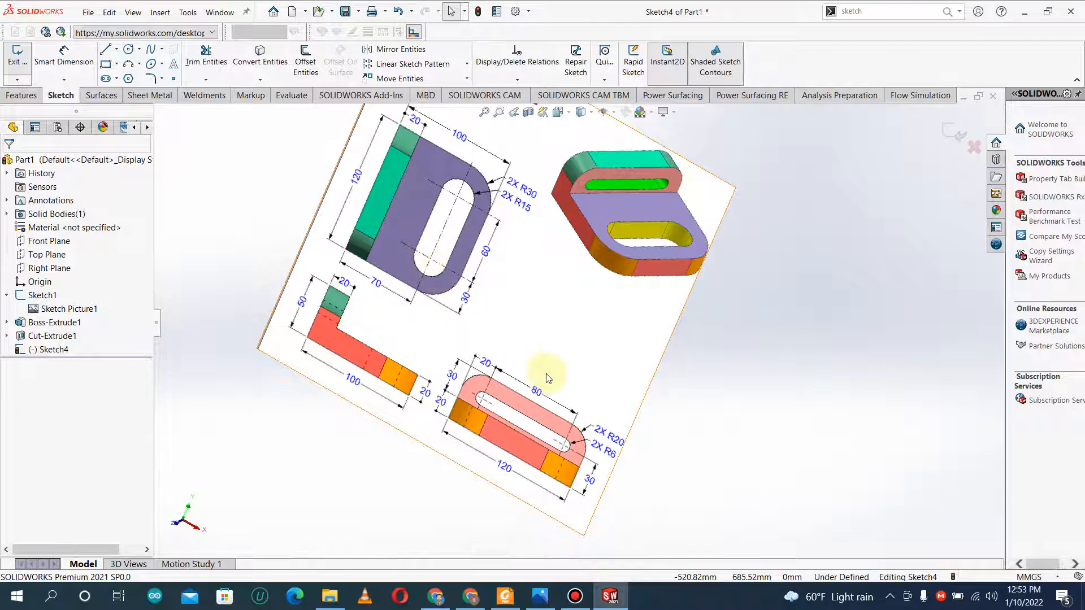
mouse_move(548, 371)
middle_mouse_down()
mouse_move(475, 473)
mouse_move(562, 494)
mouse_move(645, 436)
middle_mouse_up()
scroll(713, 426, "down", 5)
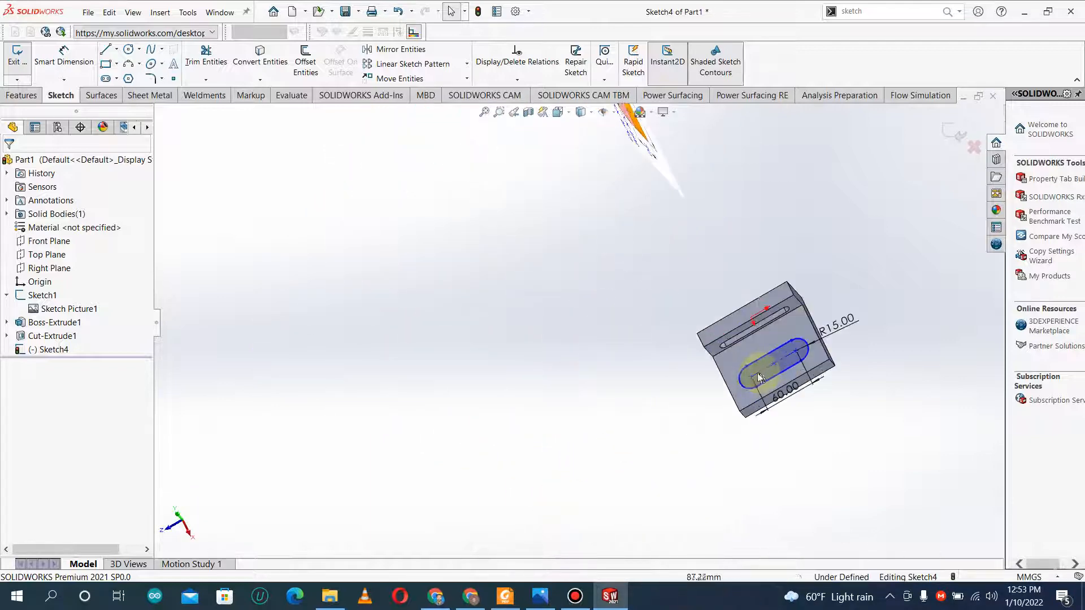
left_click(69, 65)
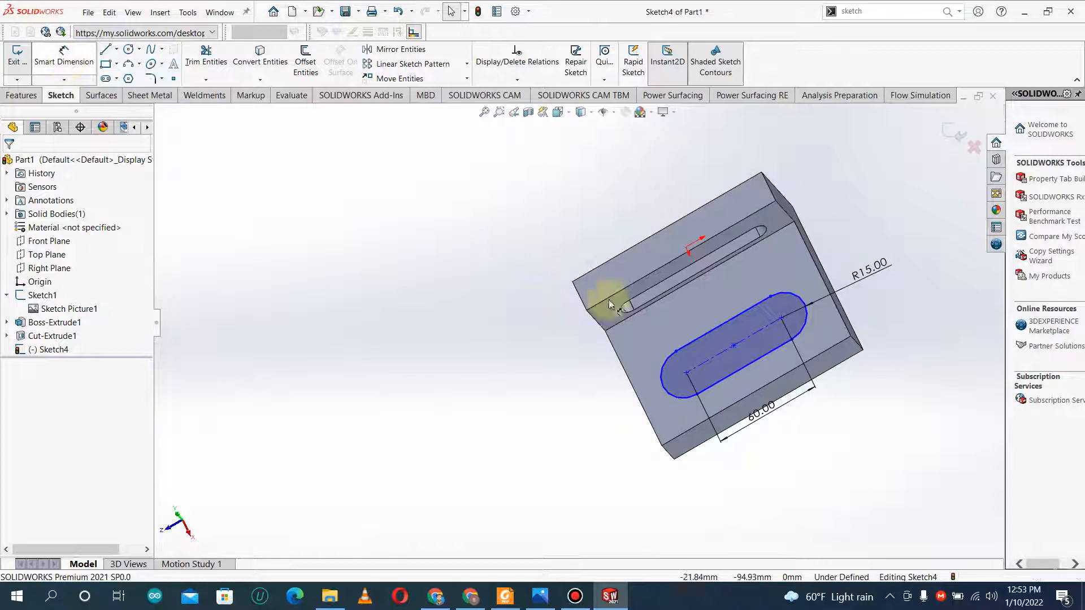
left_click(686, 373)
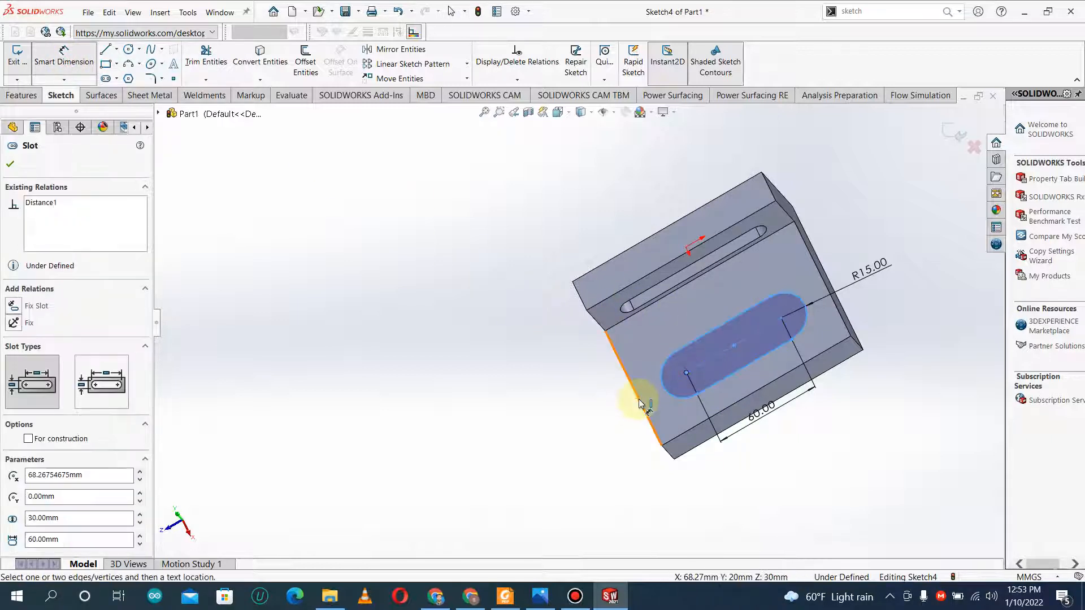
left_click(636, 404)
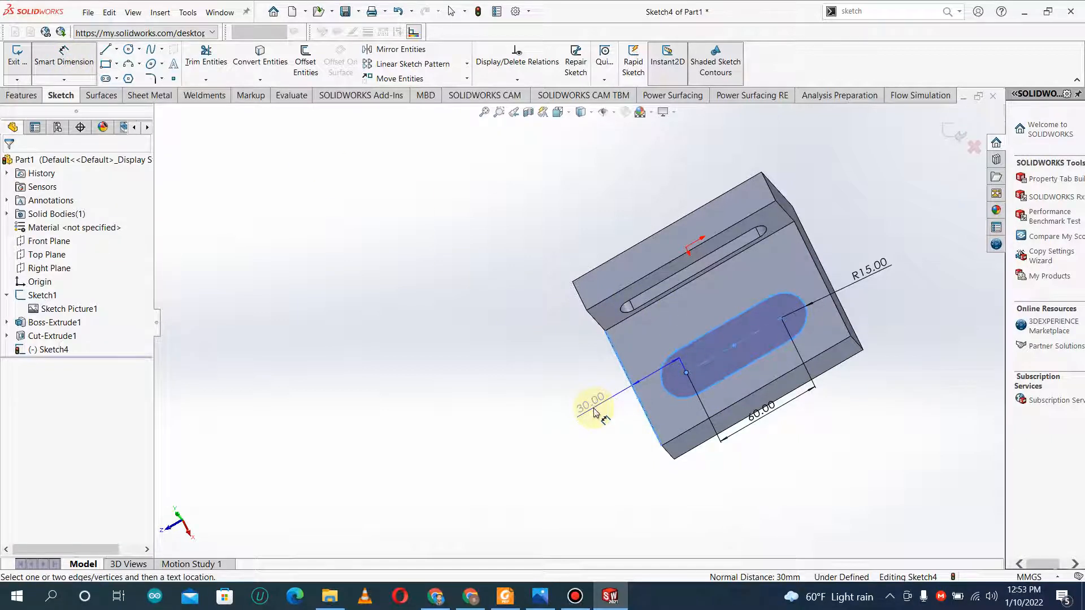
key("Escape")
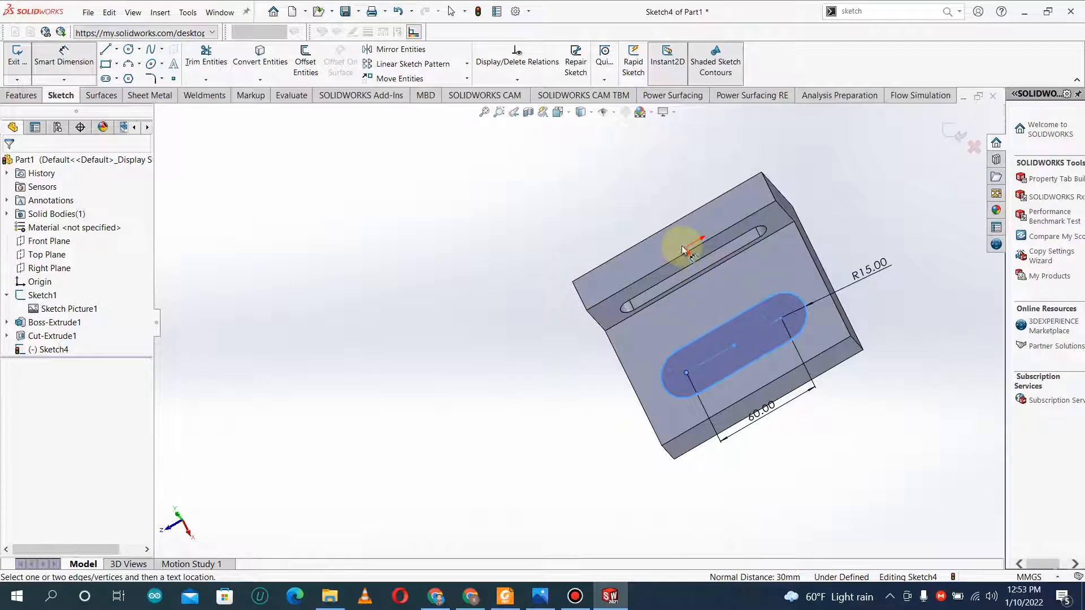
key("Escape")
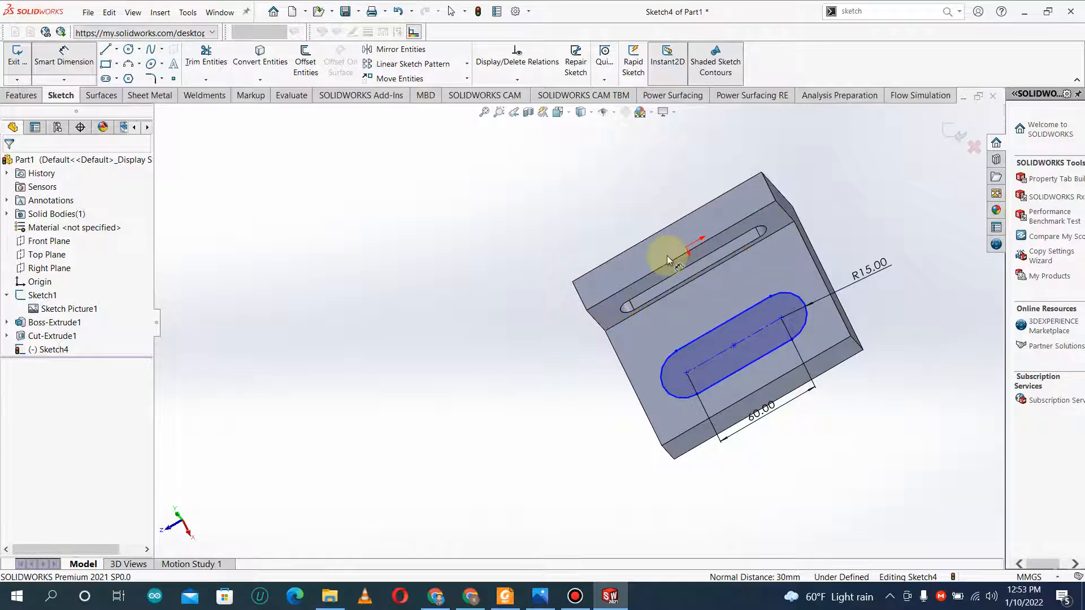
- Cut the base slot sketch through the horizontal leg with an Extruded Cut set to Through All
left_click(21, 96)
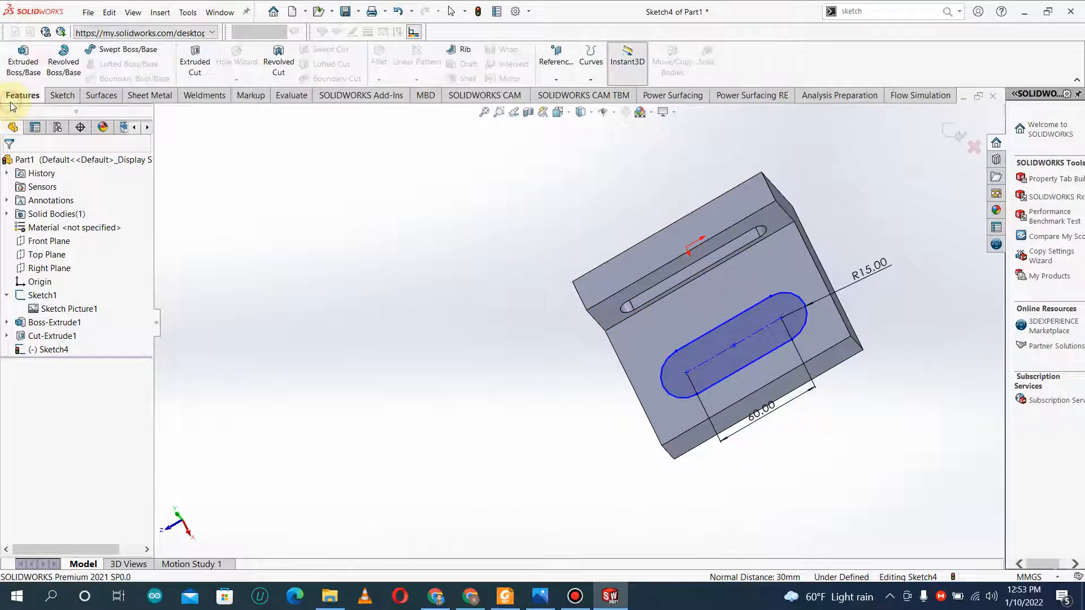
left_click(196, 68)
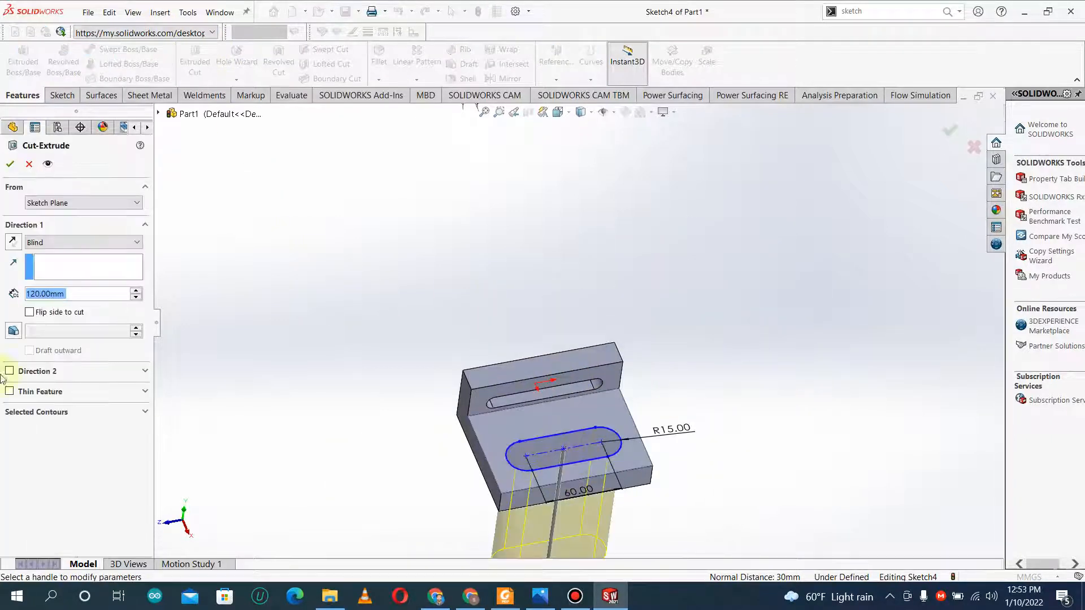
left_click(75, 244)
left_click(49, 262)
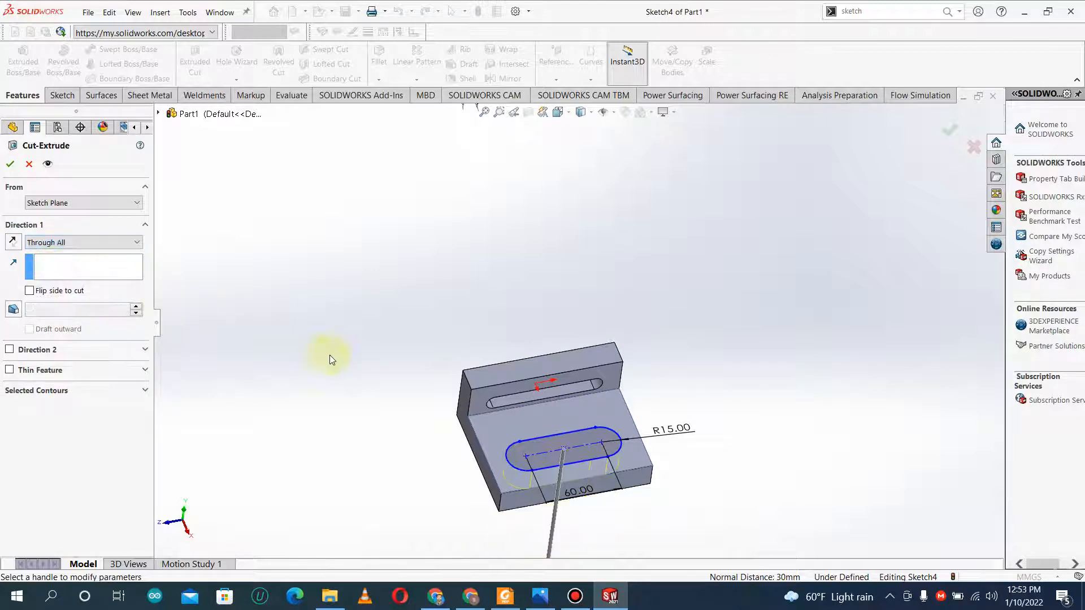
left_click(11, 165)
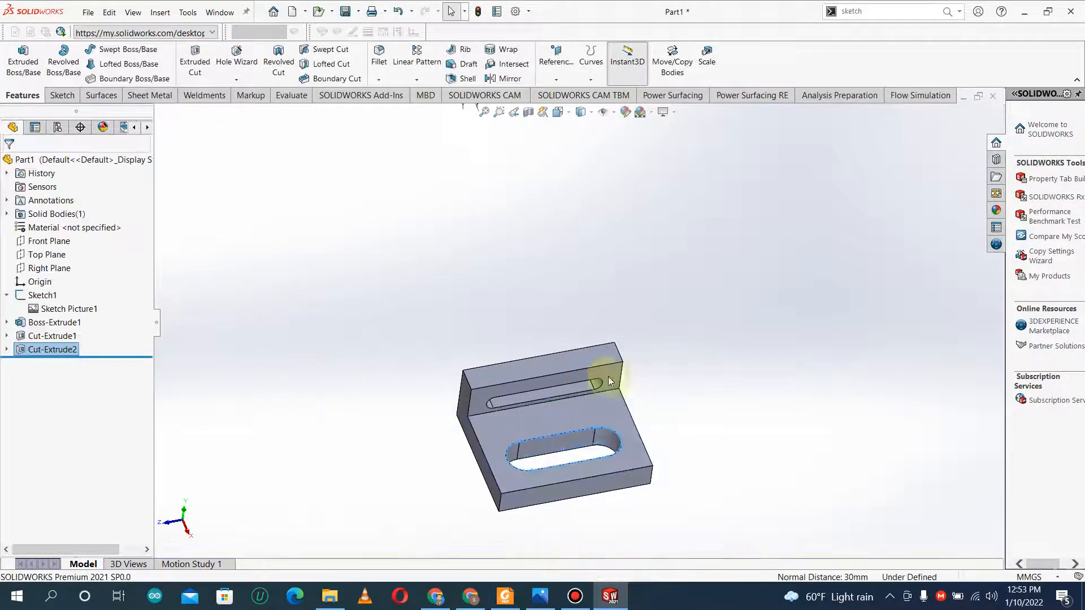
- Examine the drawing picture for the outer corner radii of the base and the upright leg
mouse_move(510, 415)
middle_mouse_down()
mouse_move(446, 382)
mouse_move(545, 417)
mouse_move(554, 447)
mouse_move(460, 363)
mouse_move(380, 315)
mouse_move(322, 170)
mouse_move(427, 105)
mouse_move(449, 276)
middle_mouse_up()
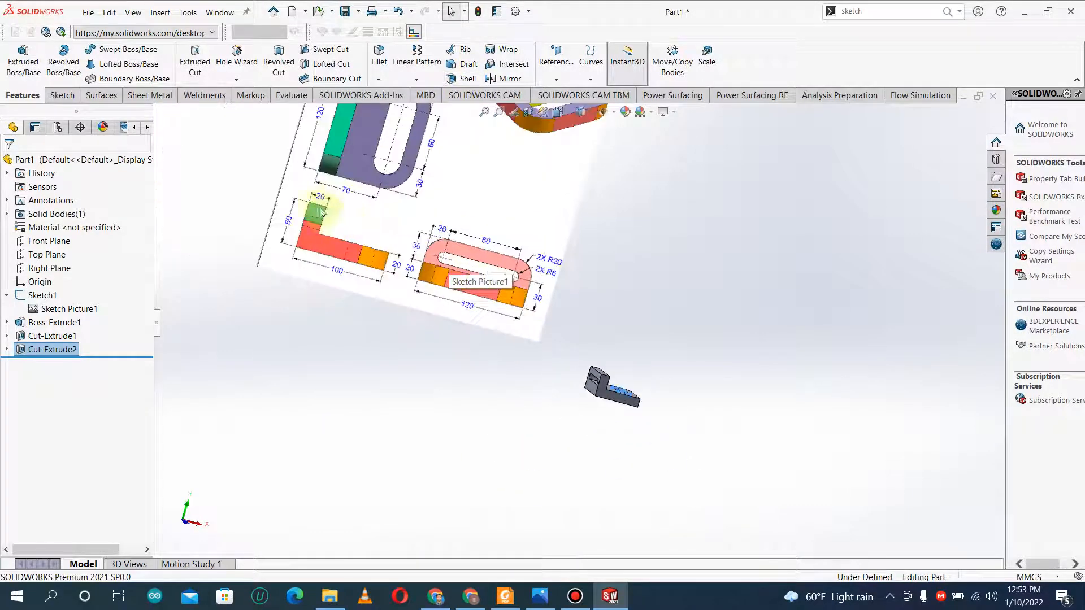
scroll(332, 205, "up", 2)
middle_click_drag(332, 206, 362, 227)
scroll(449, 208, "down", 5)
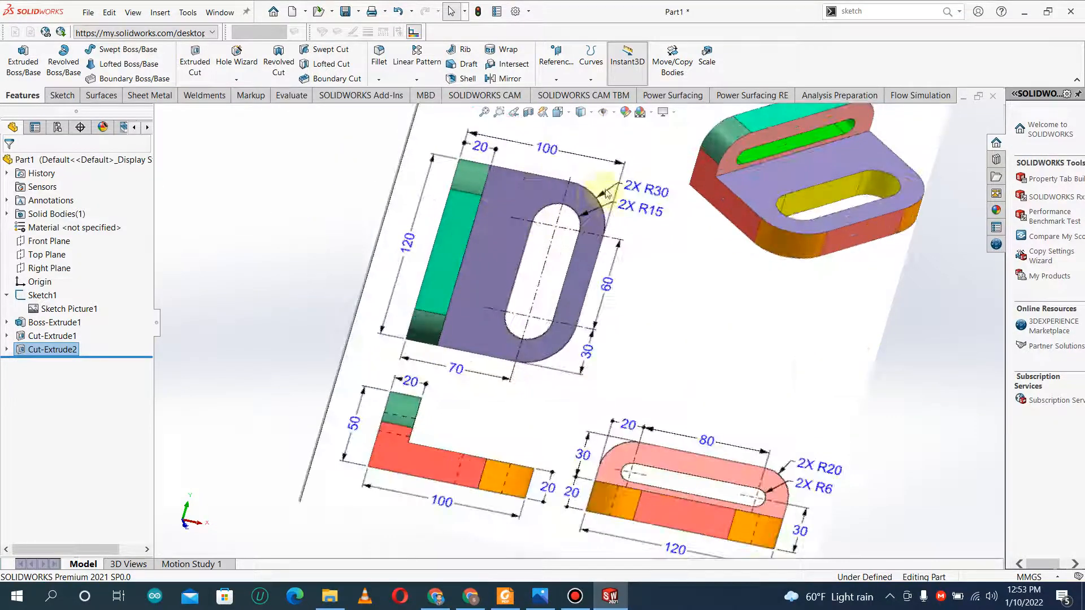
middle_click_drag(584, 196, 601, 212)
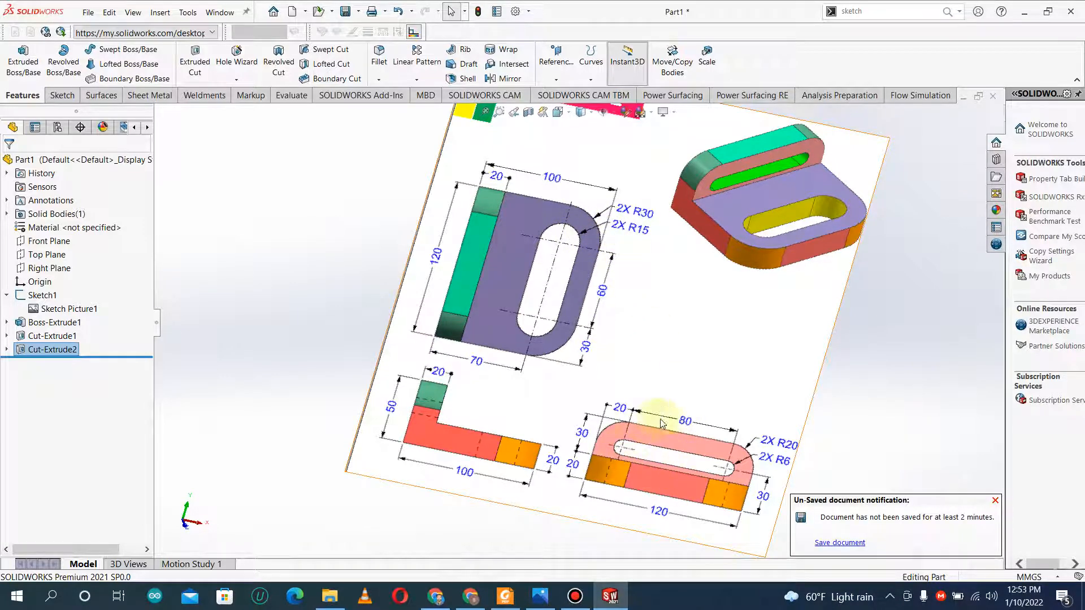
scroll(639, 429, "up", 5)
scroll(655, 436, "down", 7)
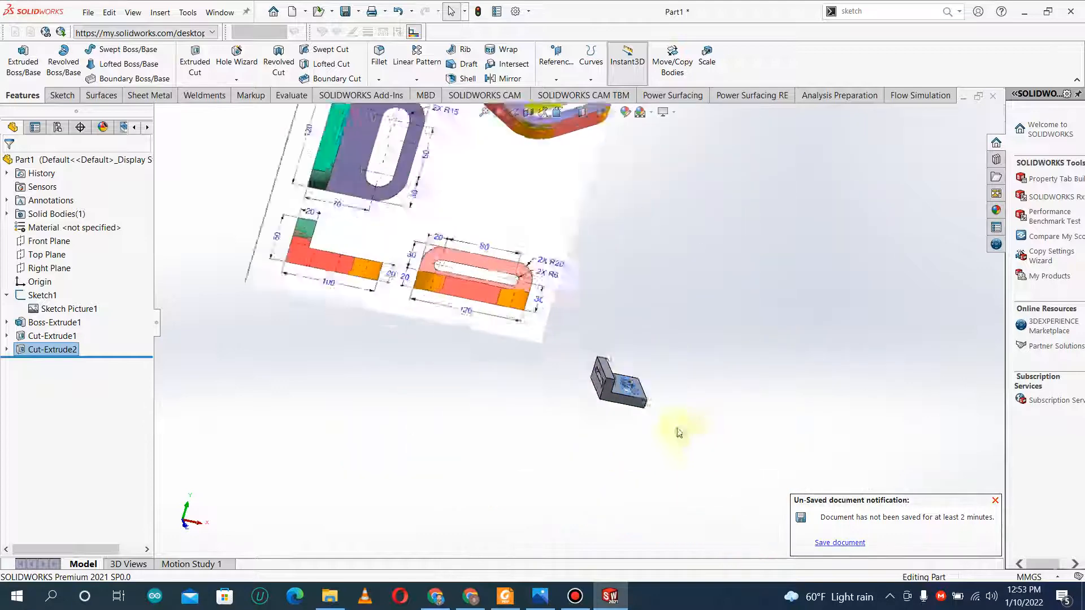
scroll(622, 396, "down", 6)
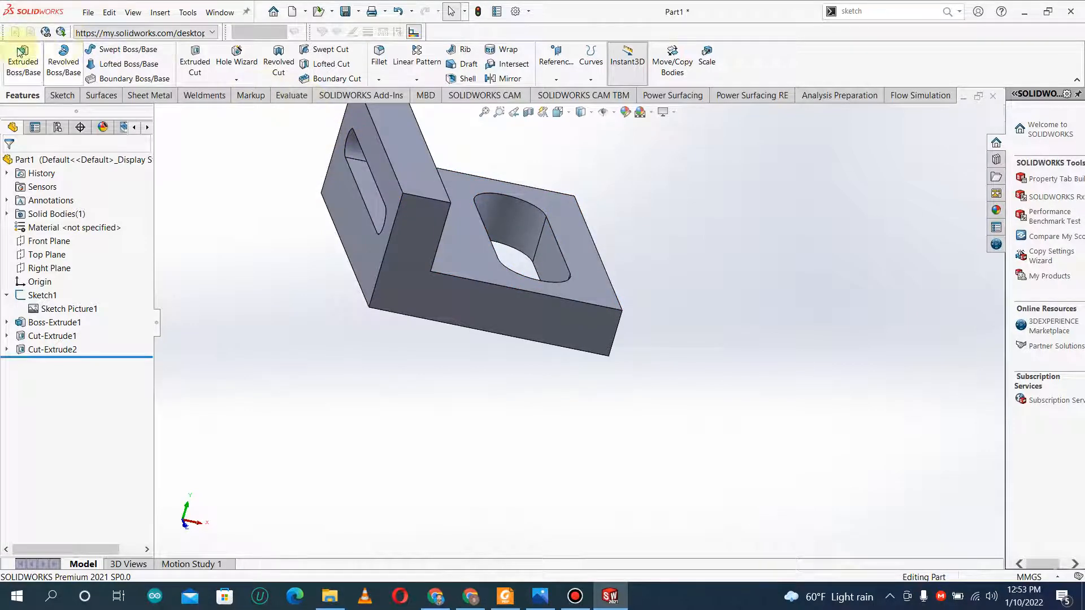
- Fillet the two vertical outer corner edges at the free end of the base leg with a 30 mm radius
left_click(379, 58)
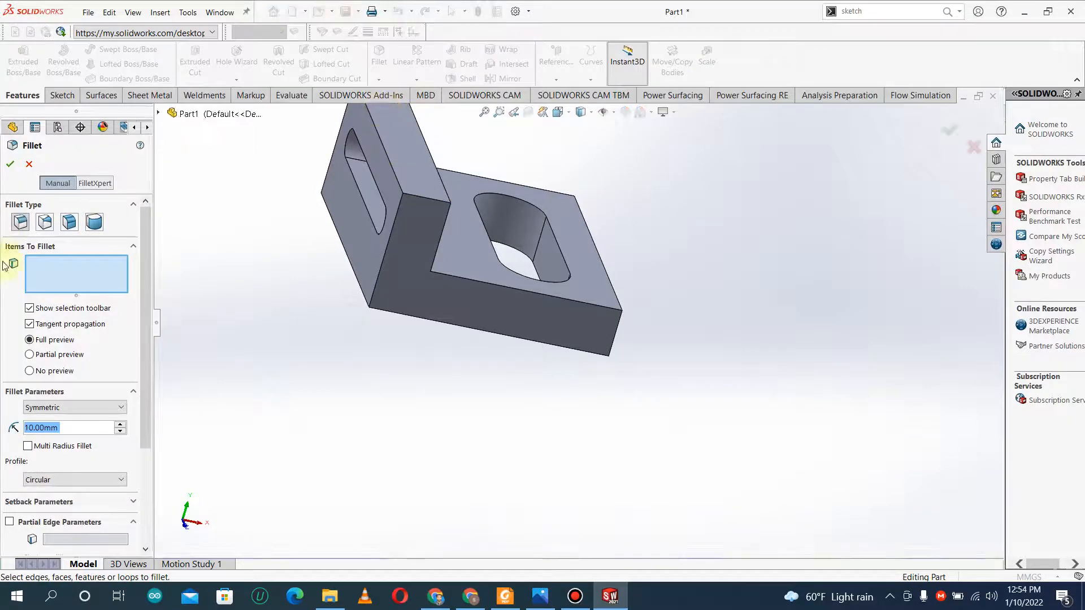
left_click(622, 320)
middle_click_drag(609, 186, 629, 215)
scroll(734, 208, "up", 2)
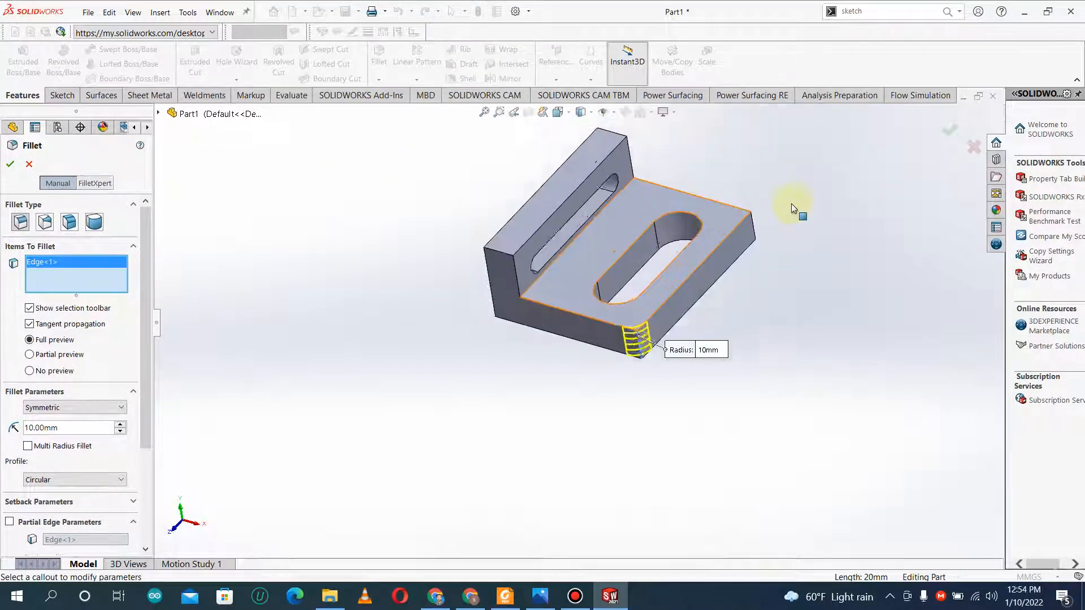
scroll(792, 203, "down", 4)
left_click(631, 279)
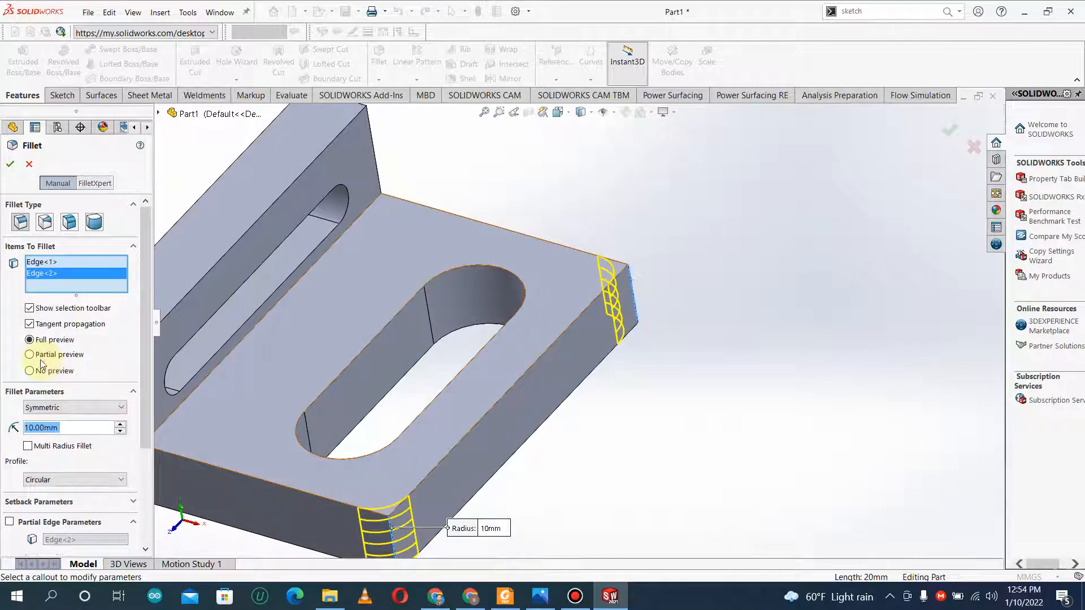
type("30")
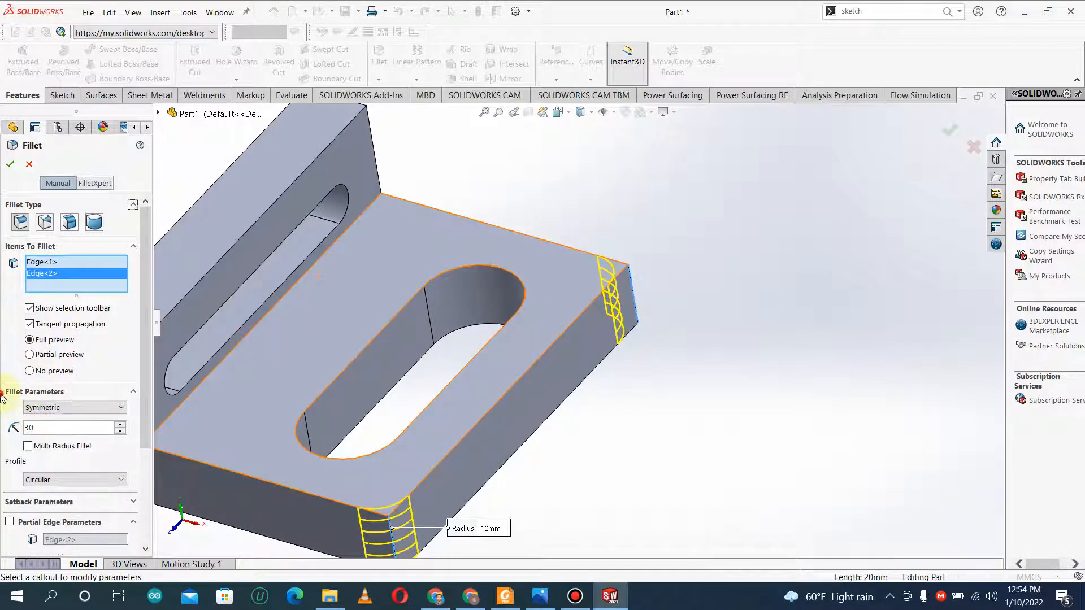
key("Return")
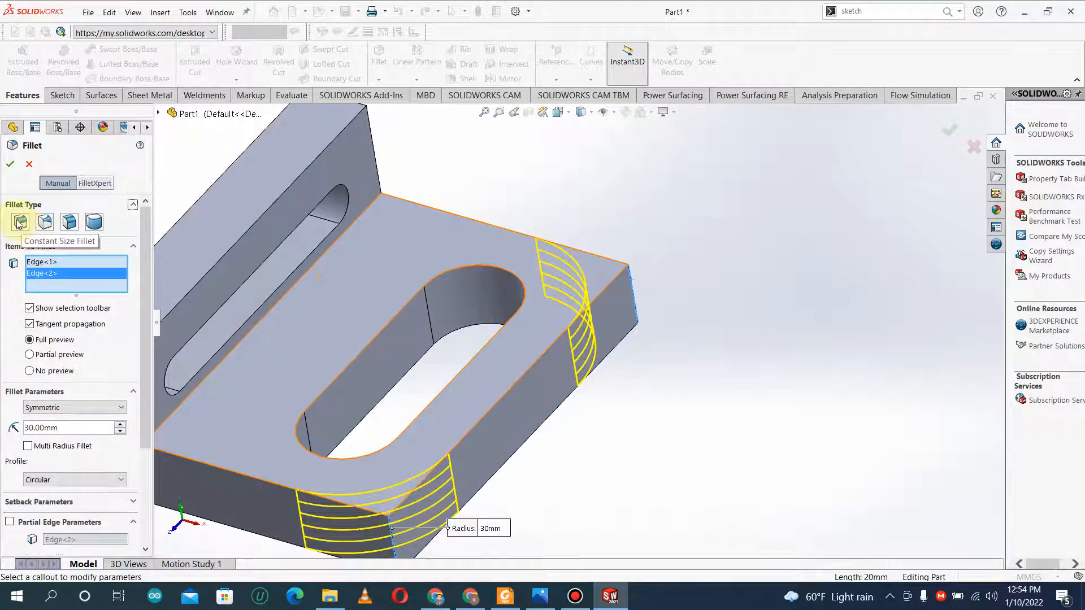
left_click(11, 162)
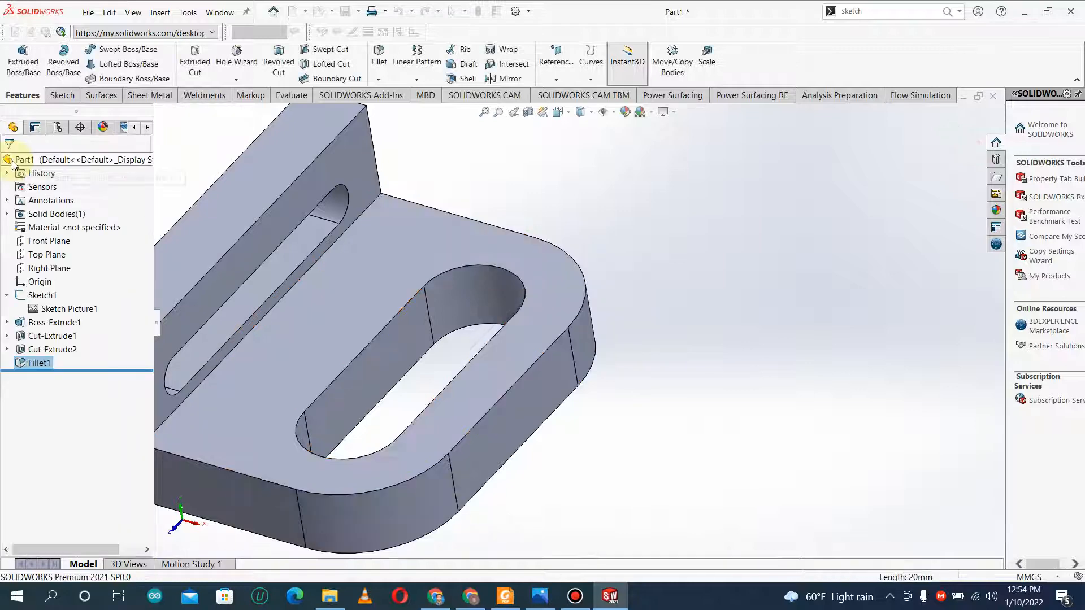
- Fillet the two short outer corner edges at the top of the upright leg with a 20 mm radius
middle_click_drag(218, 242, 235, 329)
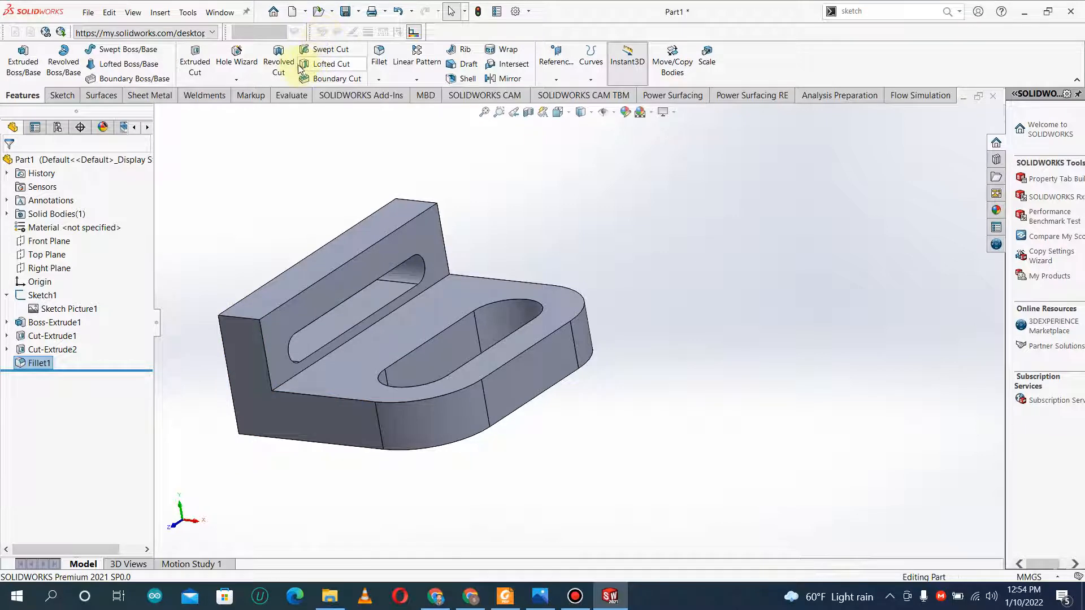
left_click(379, 58)
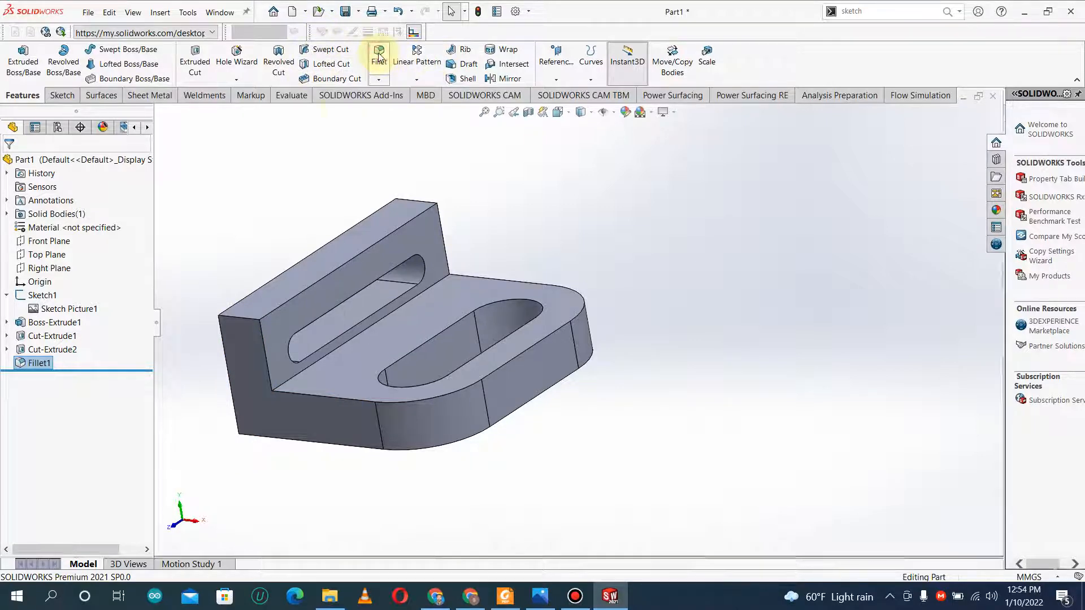
left_click(240, 317)
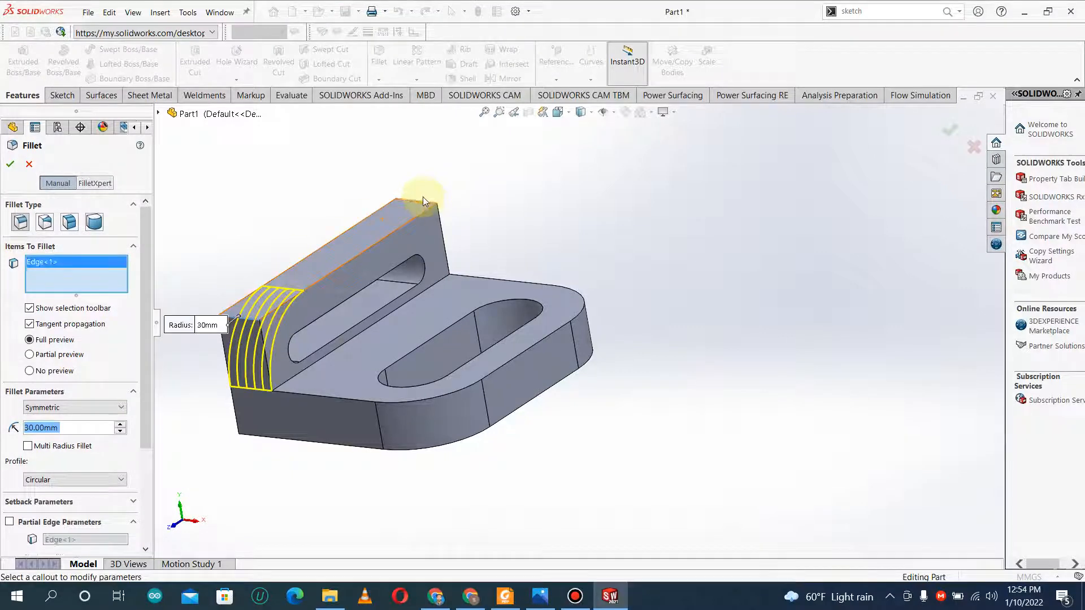
left_click(419, 199)
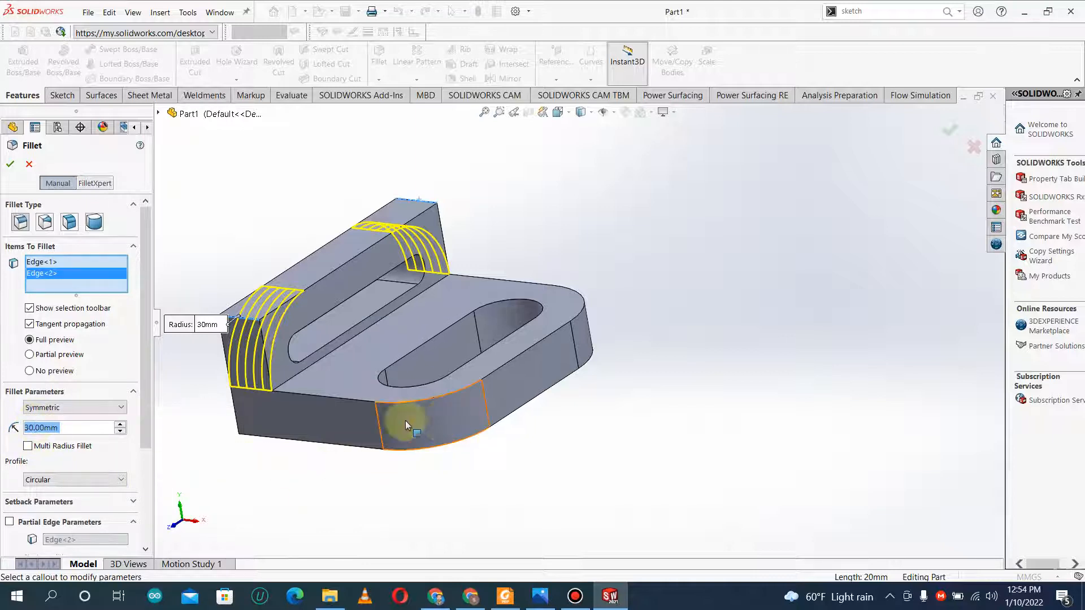
type("20")
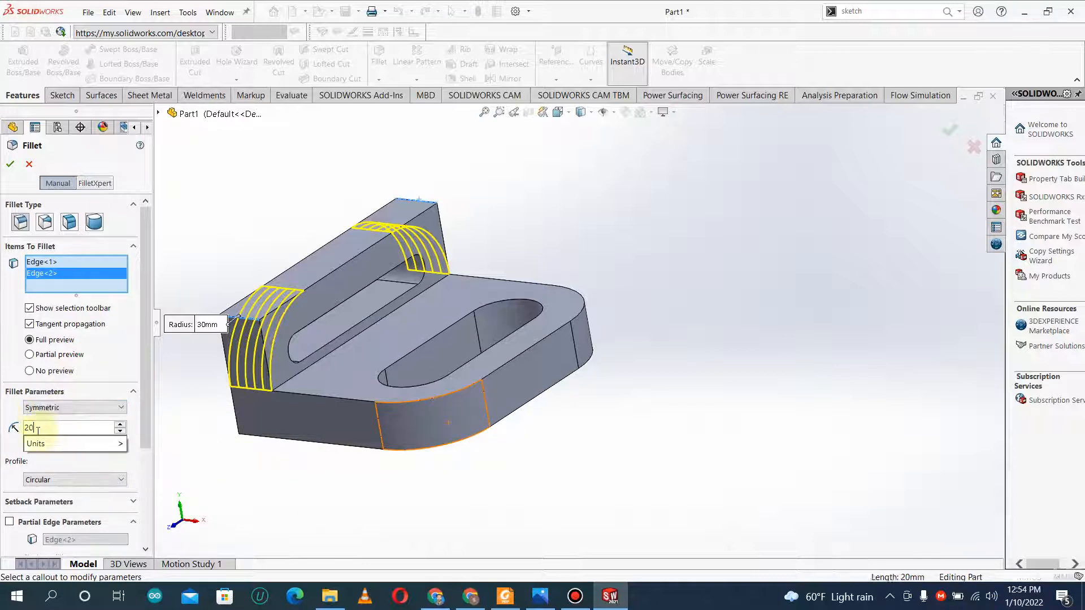
key("Return")
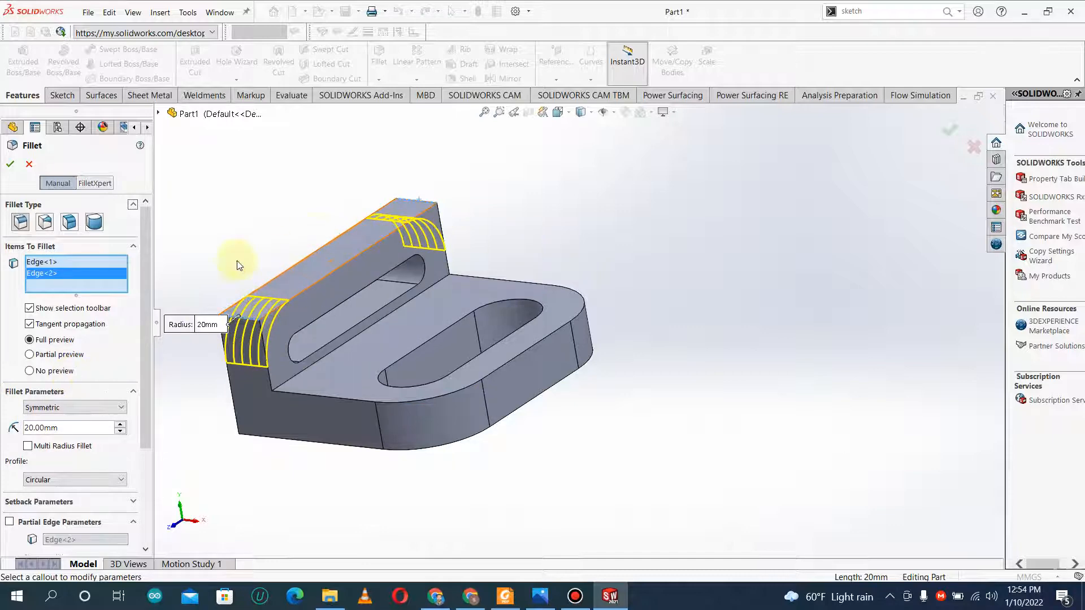
left_click(10, 165)
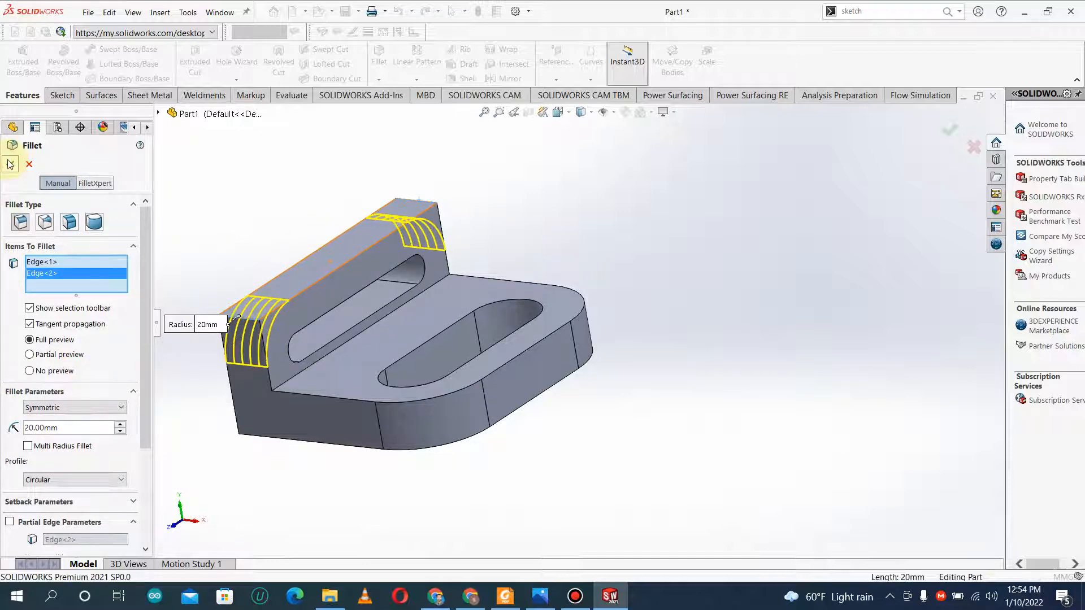
- Compare the filleted upright leg with the corner radii and slot dimensions in the drawing picture
middle_click_drag(476, 317, 517, 565)
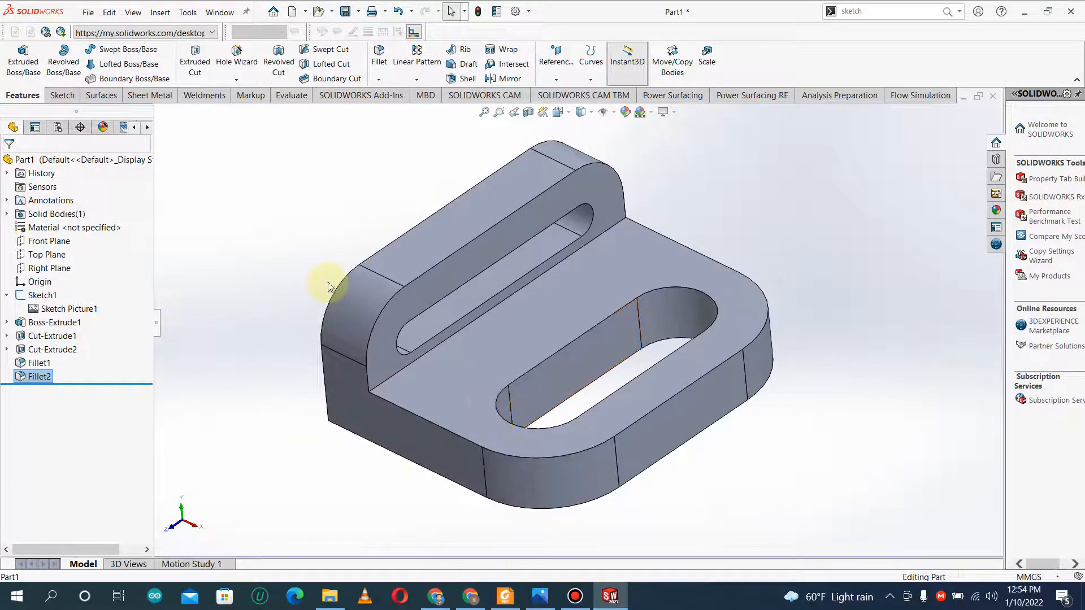
scroll(329, 277, "up", 5)
mouse_move(330, 272)
middle_mouse_down()
mouse_move(378, 217)
mouse_move(357, 196)
middle_mouse_up()
scroll(358, 195, "down", 3)
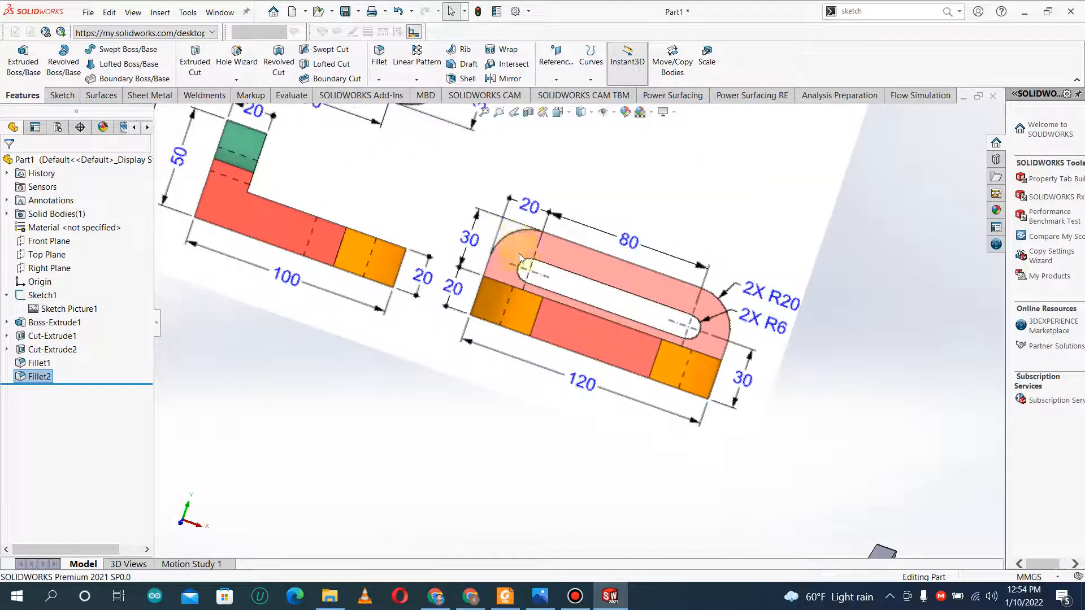
scroll(544, 234, "up", 4)
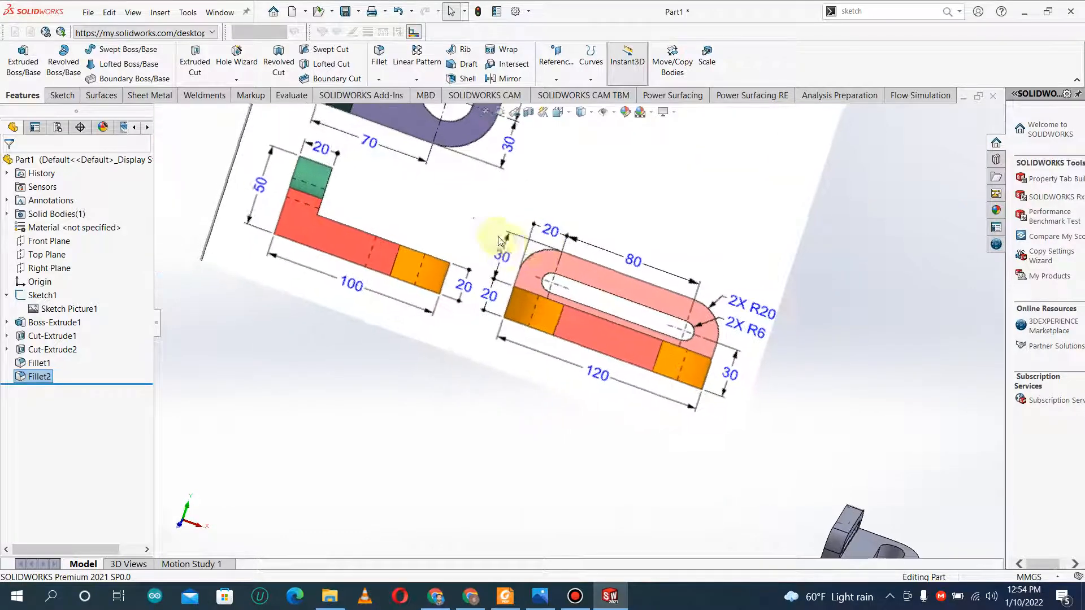
scroll(748, 379, "down", 3)
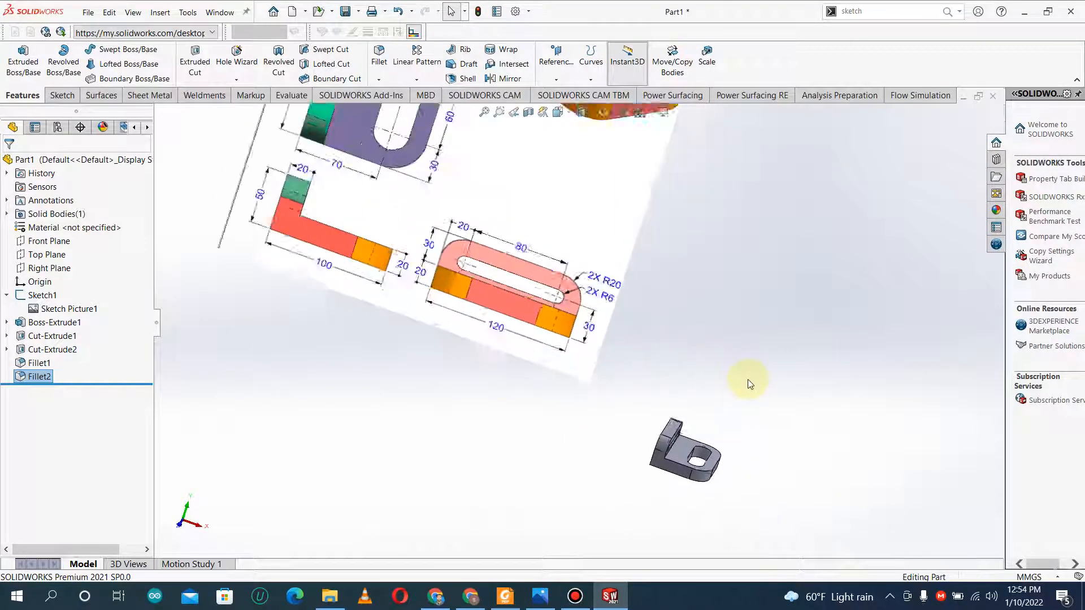
middle_click_drag(748, 378, 606, 344)
middle_click_drag(714, 289, 750, 448)
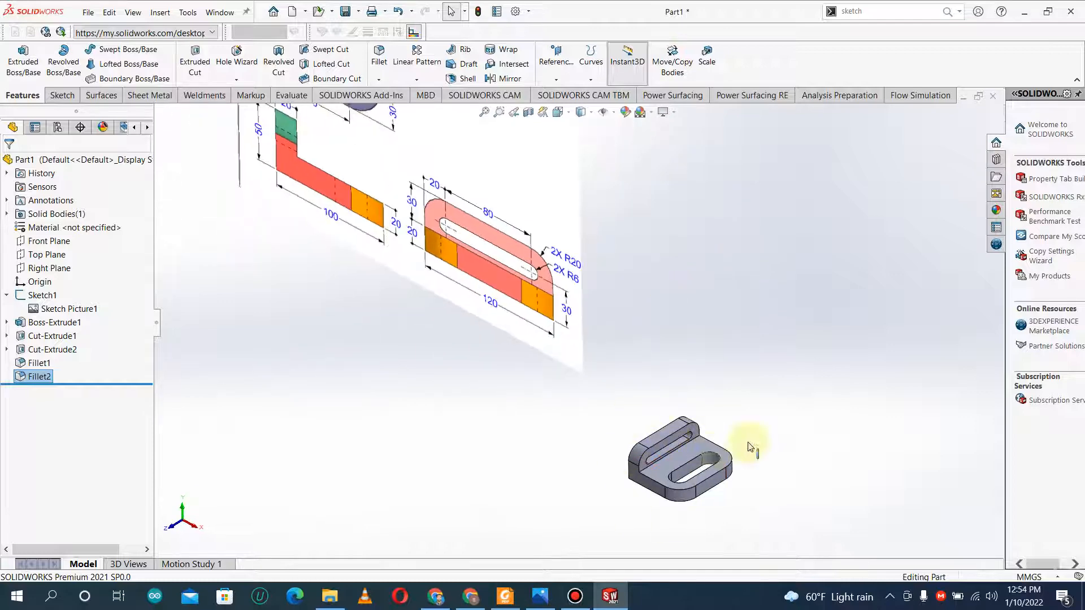
- Delete Sketch1 together with its dependent drawing picture, Sketch Picture1
left_click(7, 295)
right_click(34, 296)
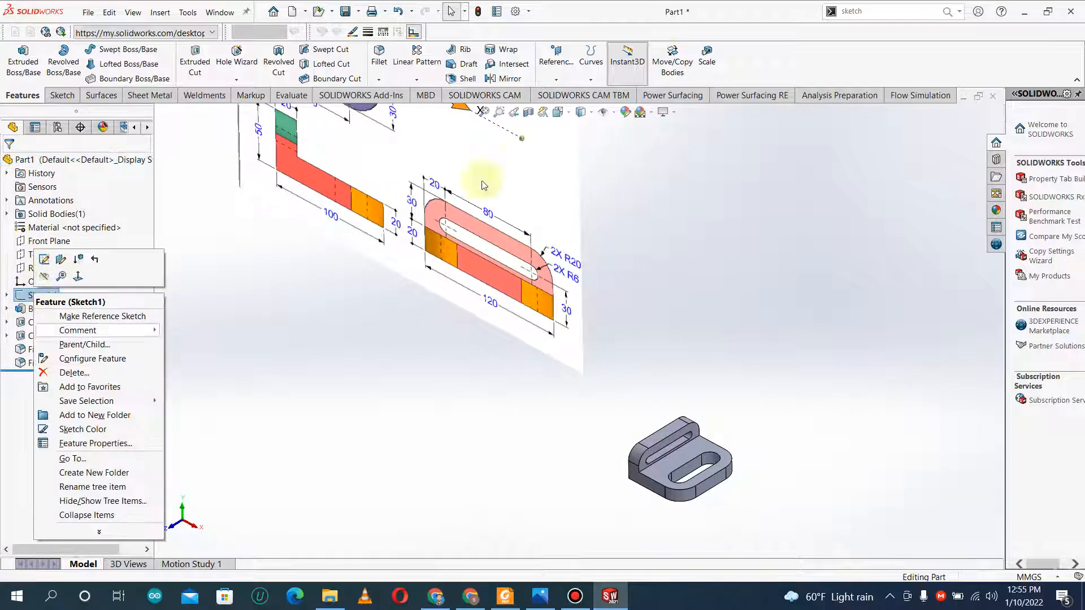
left_click(74, 374)
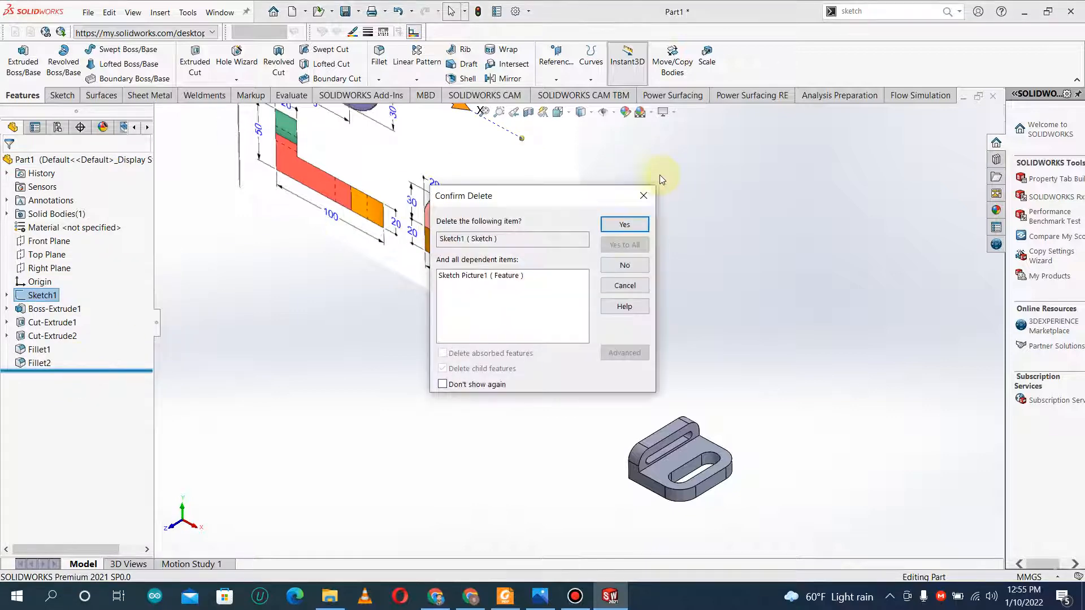
left_click(624, 225)
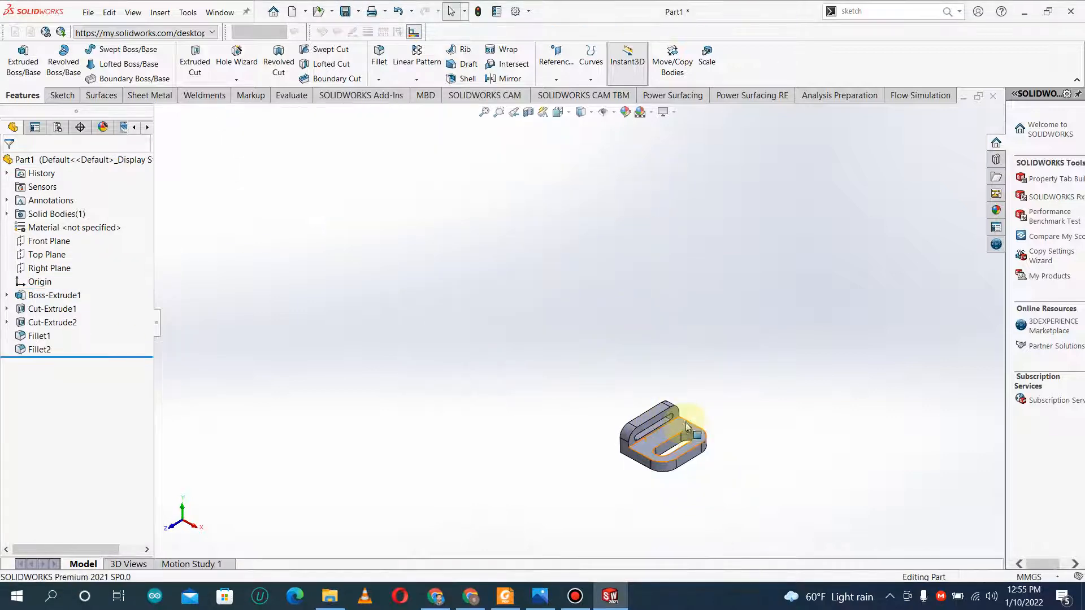
scroll(606, 378, "up", 2)
scroll(606, 374, "down", 4)
scroll(704, 433, "up", 5)
scroll(642, 396, "down", 4)
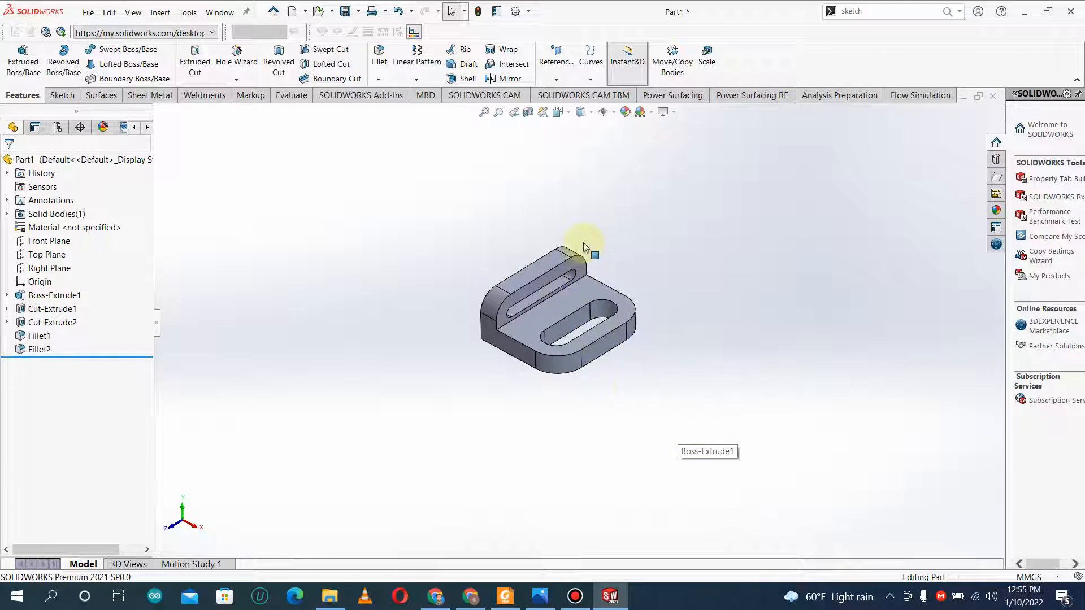
middle_click_drag(583, 243, 509, 303)
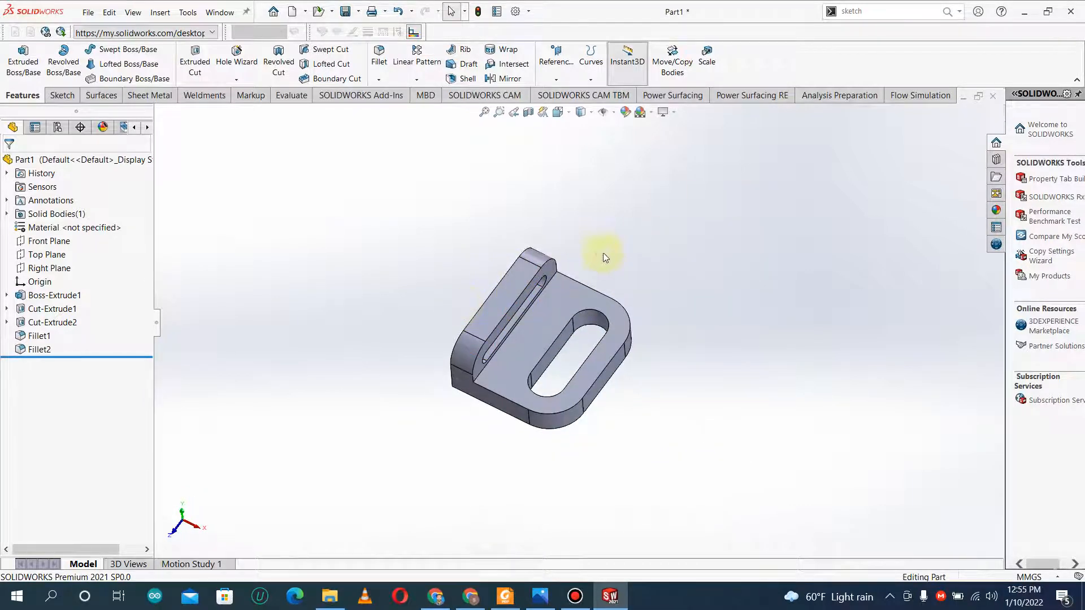